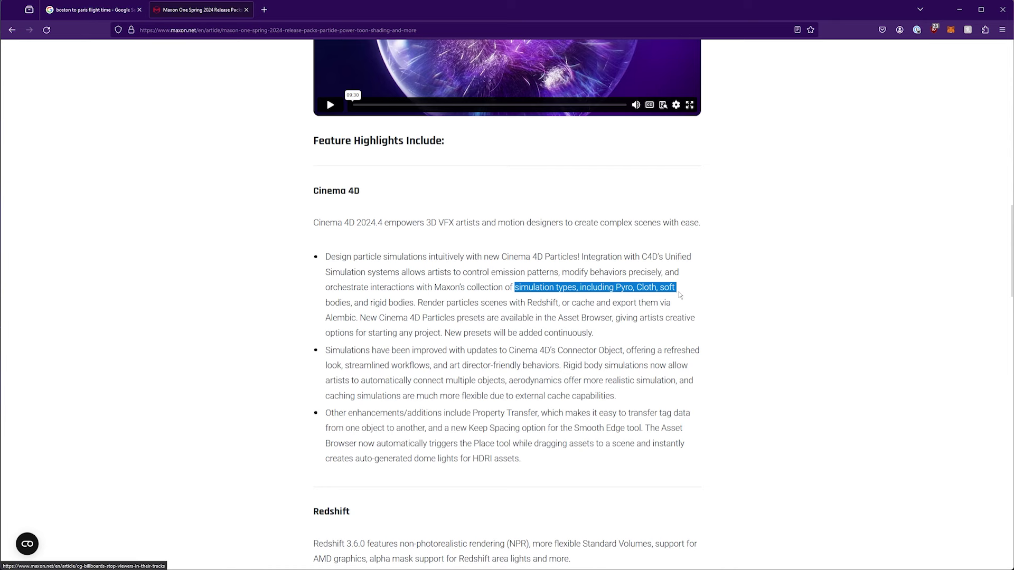
- Read the Cinema 4D feature highlights on particle simulations and presets in the Maxon One release notes
click(696, 315)
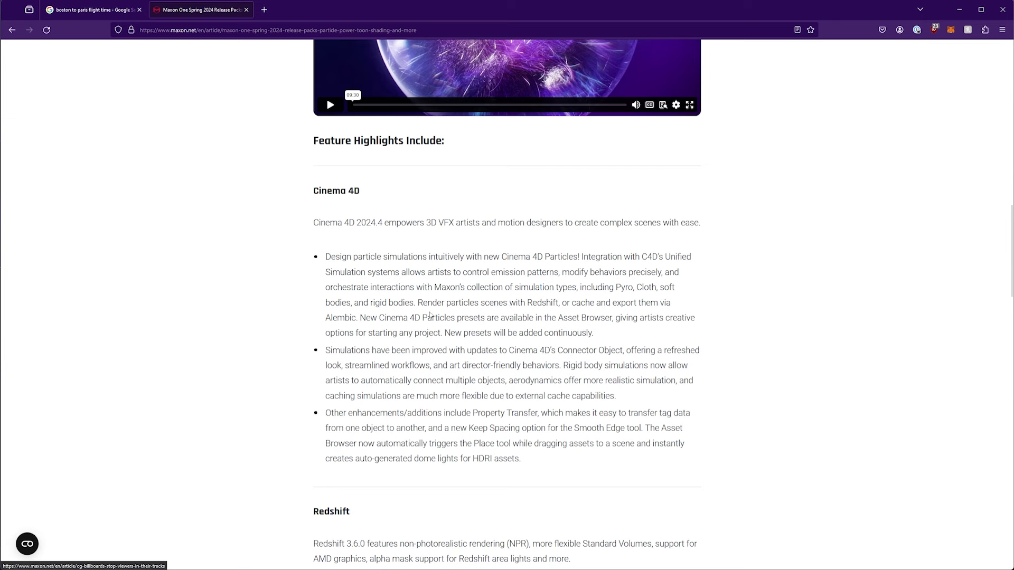
drag(425, 319, 522, 318)
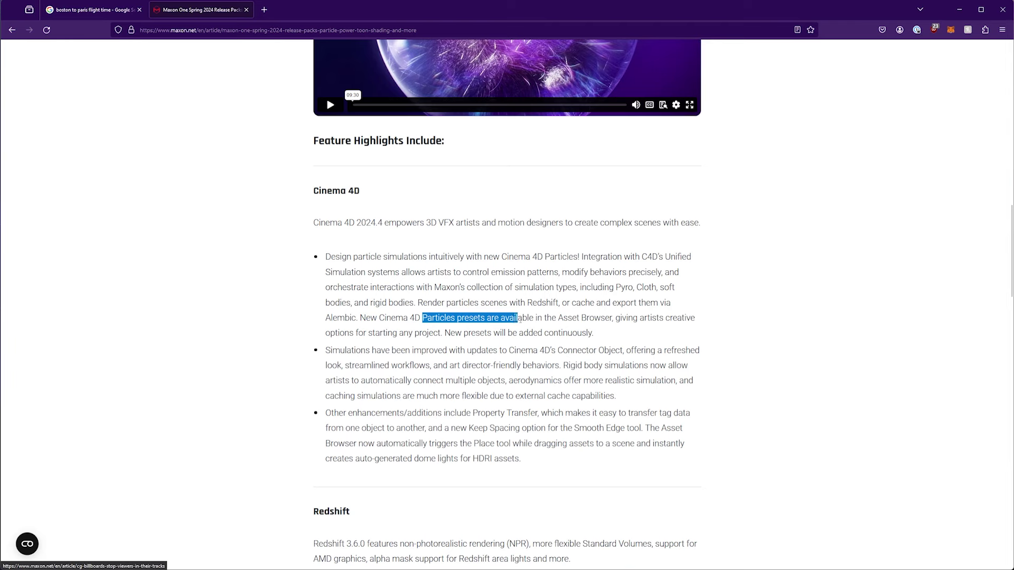
click(301, 320)
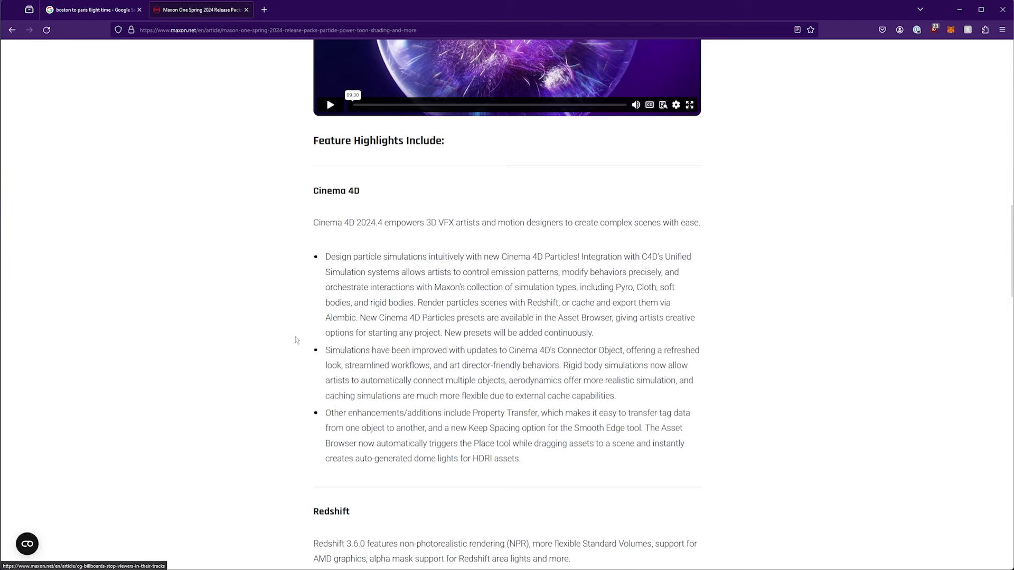
scroll(294, 341, down, 2)
scroll(294, 341, down, 4)
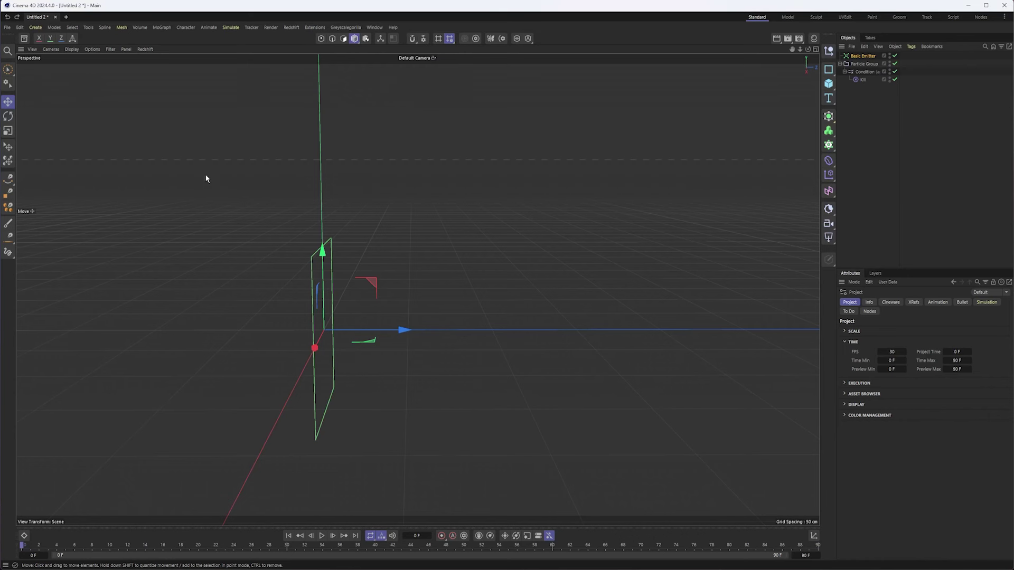
- Switch to Cinema 4D, start a new project and browse the Particles example scenes in the Asset Browser
click(66, 16)
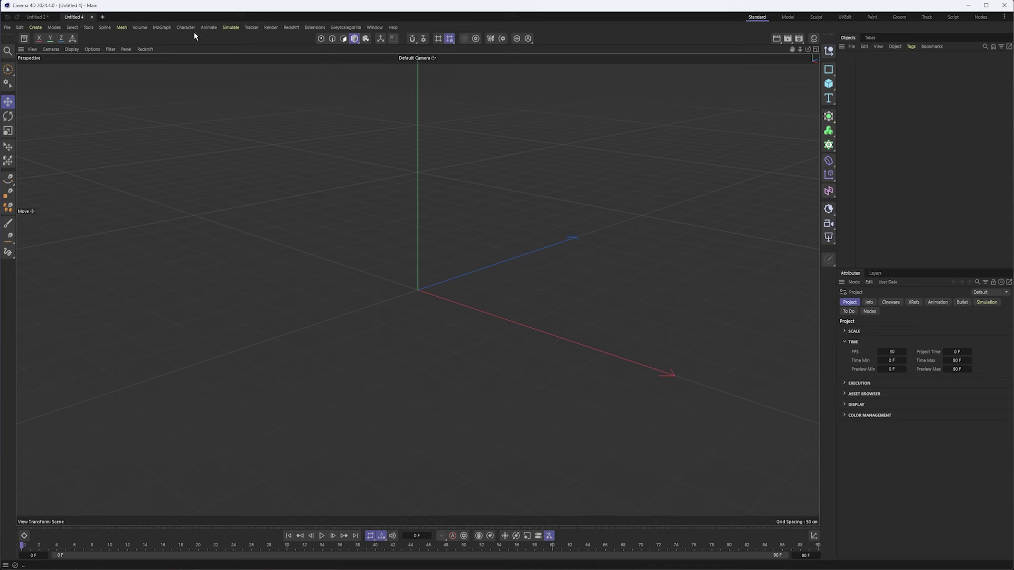
click(24, 39)
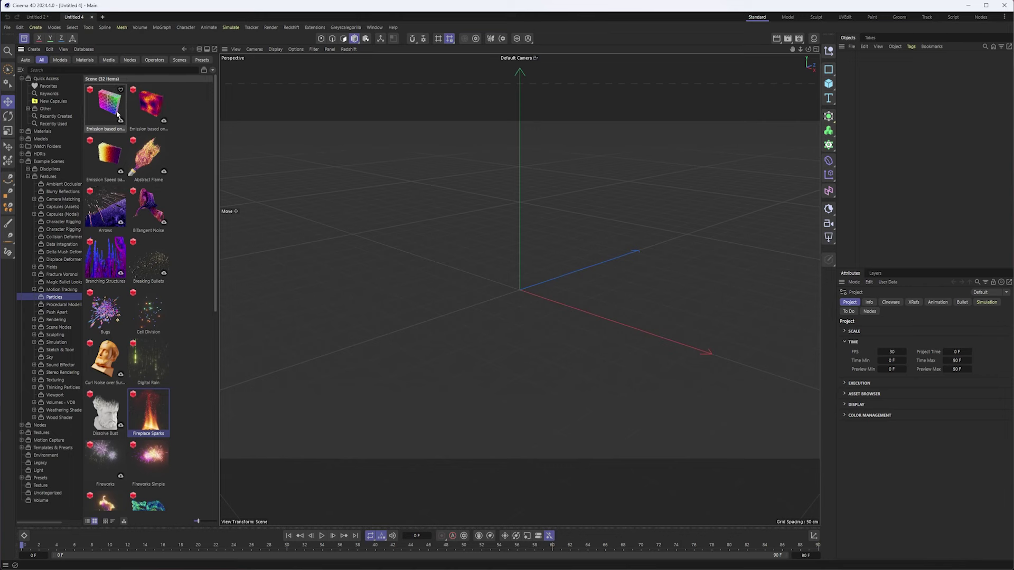
scroll(112, 363, down, 10)
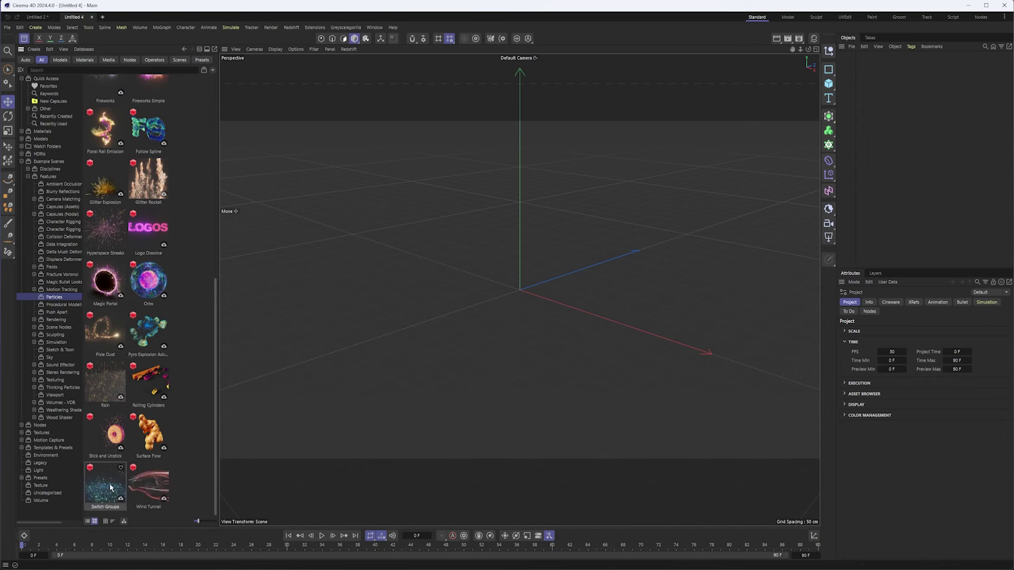
scroll(122, 444, up, 8)
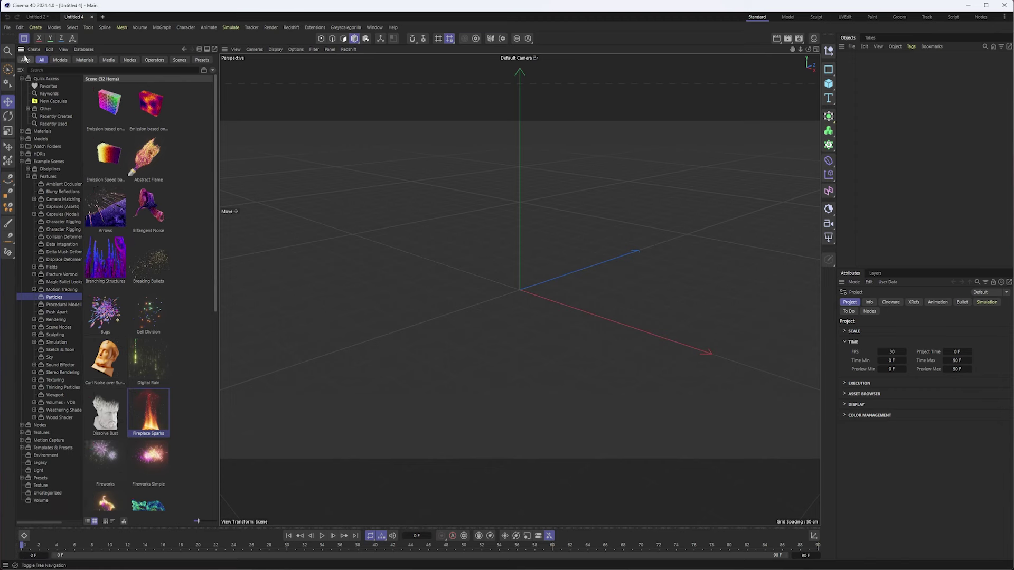
click(23, 38)
- Detach the Simulate commands as a floating palette and add a Basic Emitter to the scene
click(231, 28)
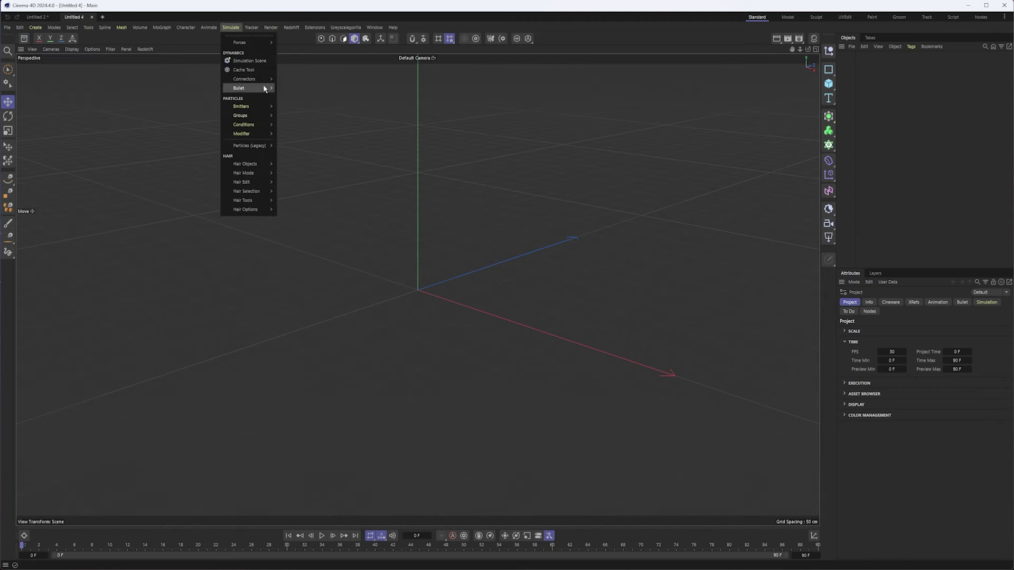
mouse_move(255, 109)
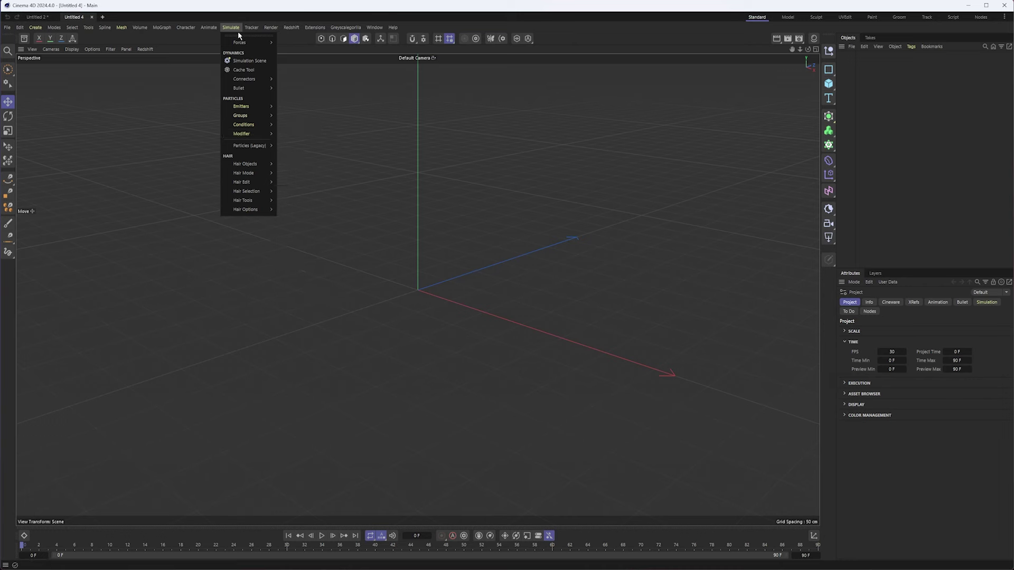
key(shift+c)
drag(160, 45, 115, 65)
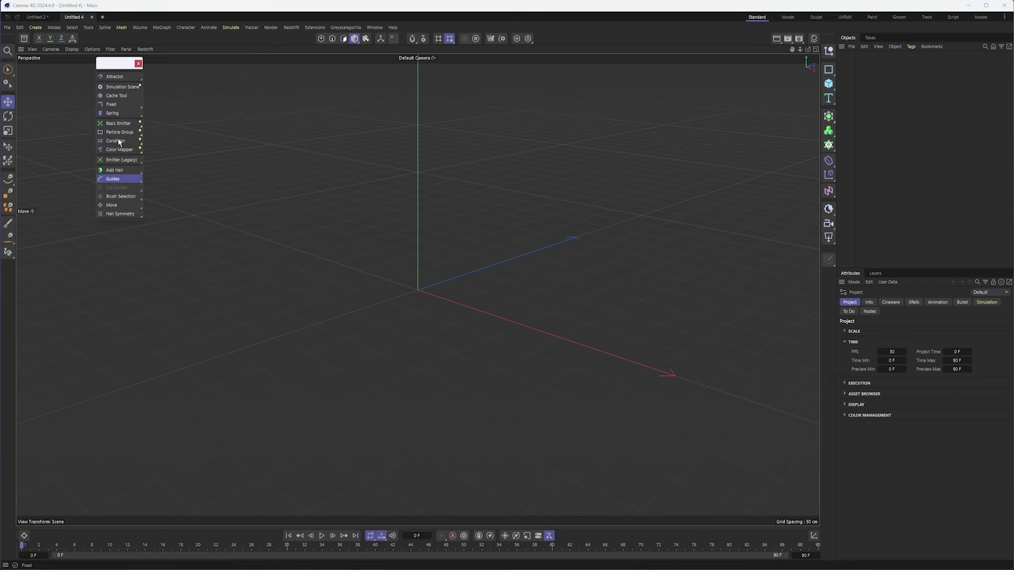
click(119, 123)
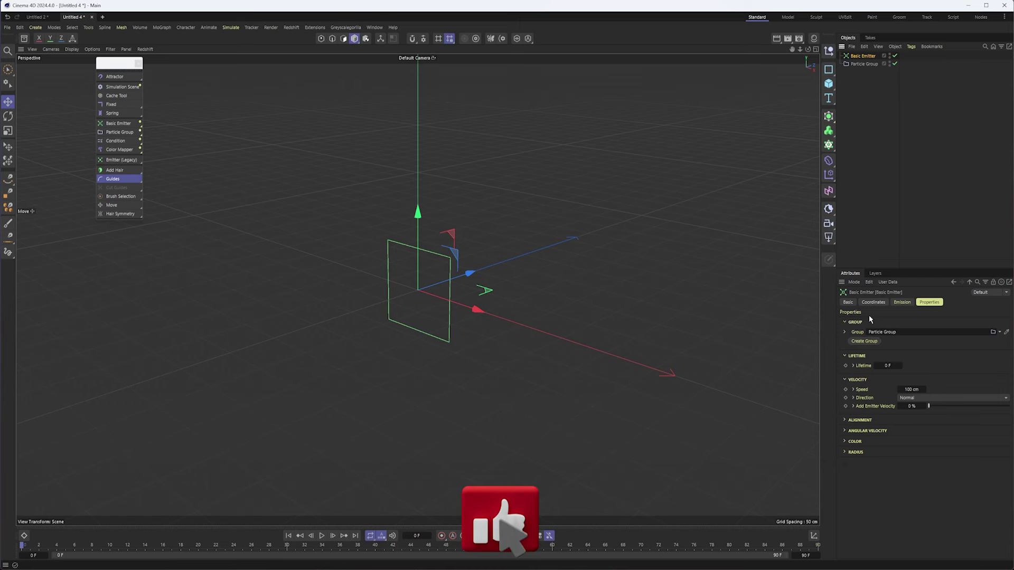
- Examine the Particle Group's draw settings and the Basic Emitter's group assignment
click(863, 64)
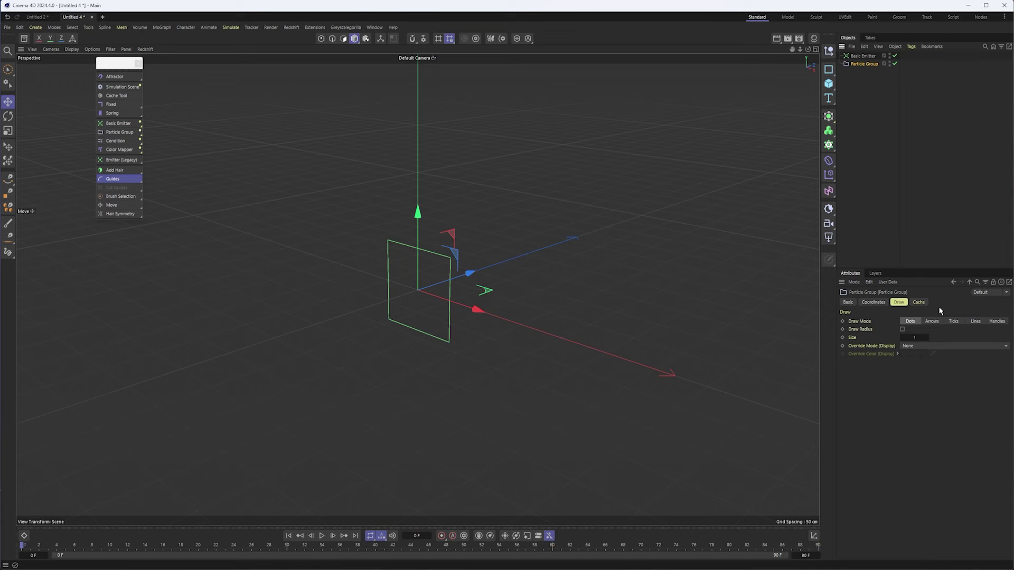
click(863, 55)
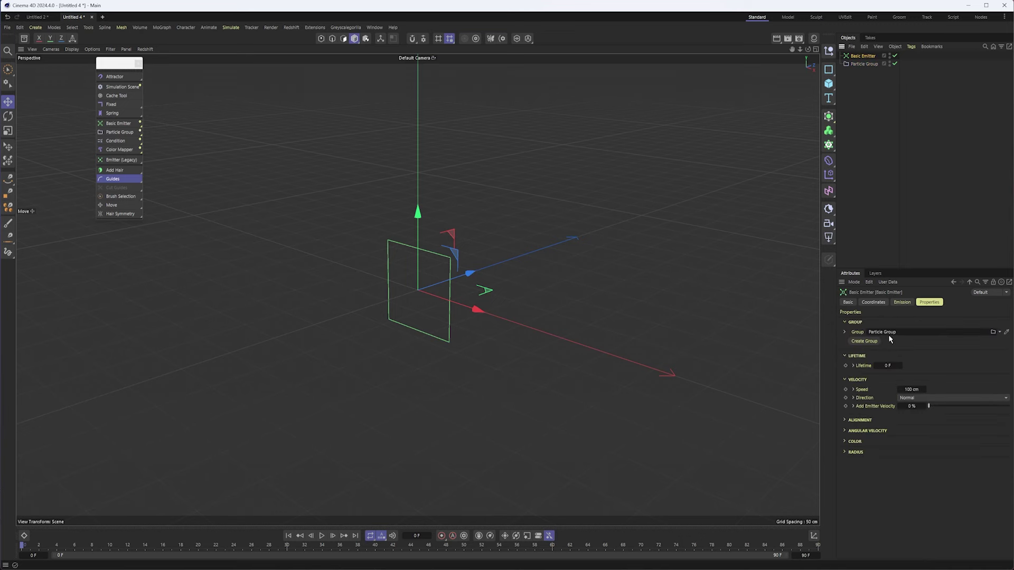
click(862, 64)
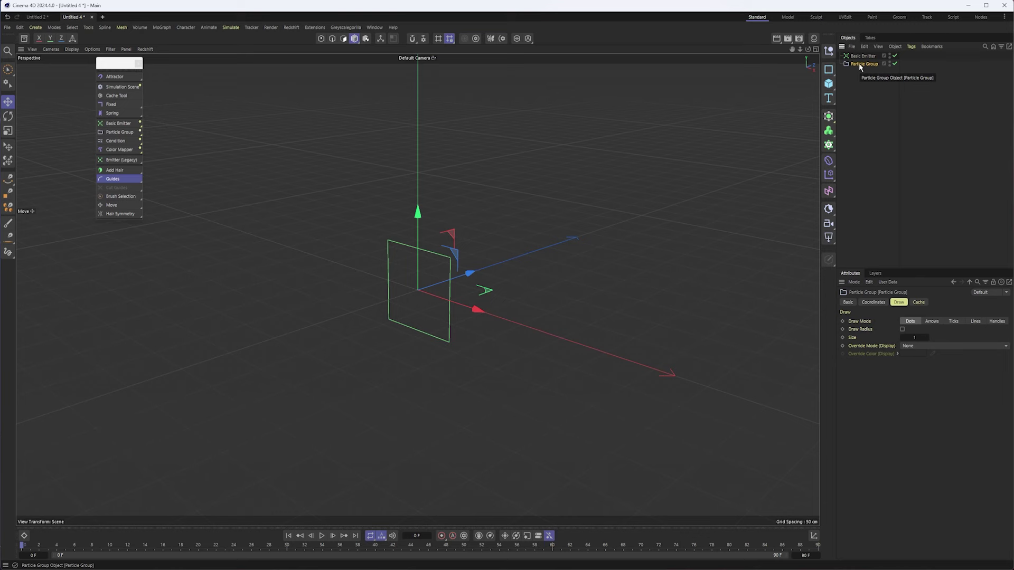
- Try out a Redshift Object tag on the Particle Group and delete it
right_click(859, 63)
mouse_move(898, 170)
click(980, 199)
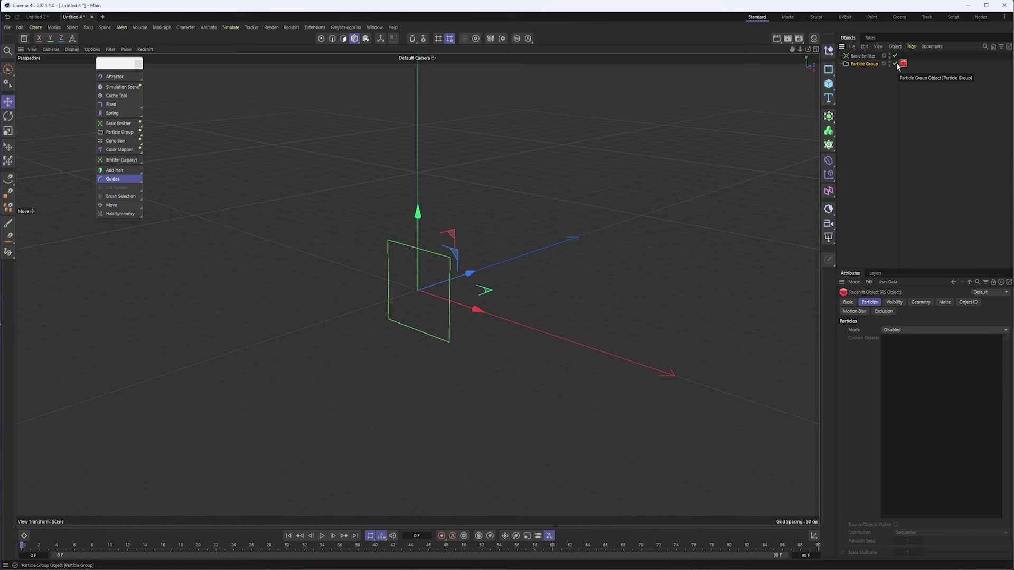
key(Delete)
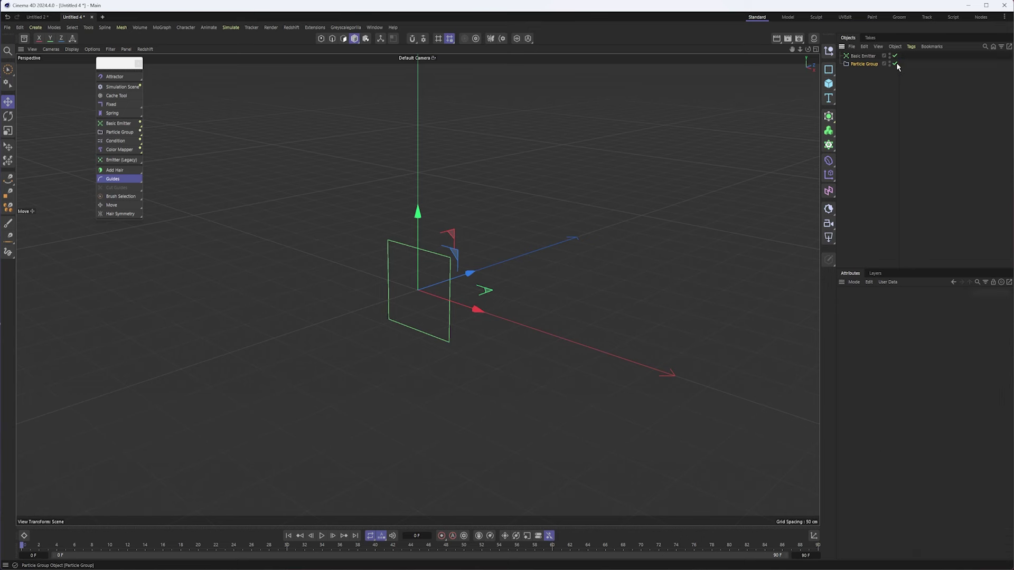
- Try out a Multi Group linked to the Particle Group and delete it
click(860, 62)
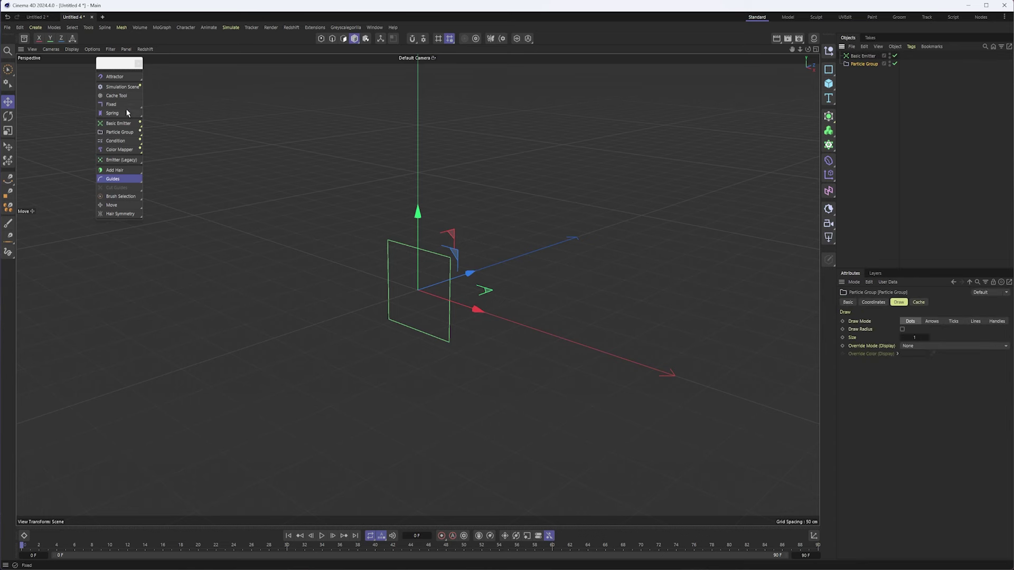
drag(119, 132, 179, 153)
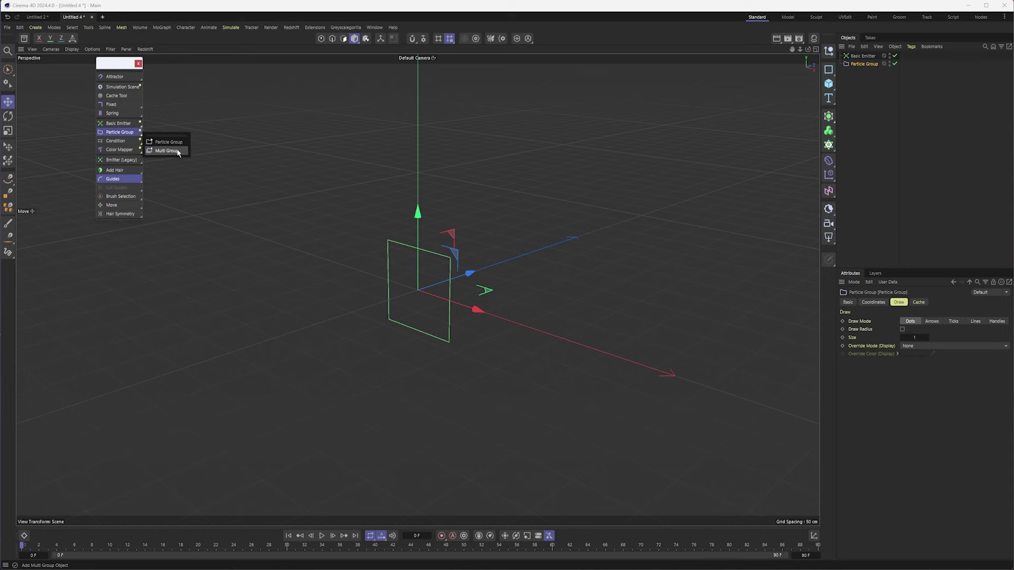
drag(179, 152, 178, 153)
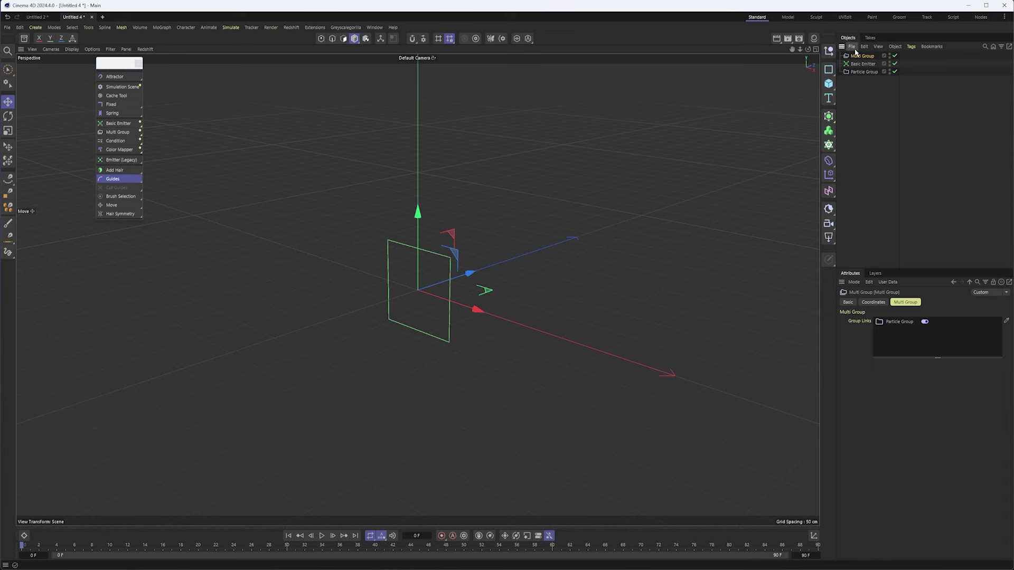
key(Delete)
- Play the particle simulation and set the Basic Emitter's velocity direction to Random
alt+drag(455, 296, 675, 178)
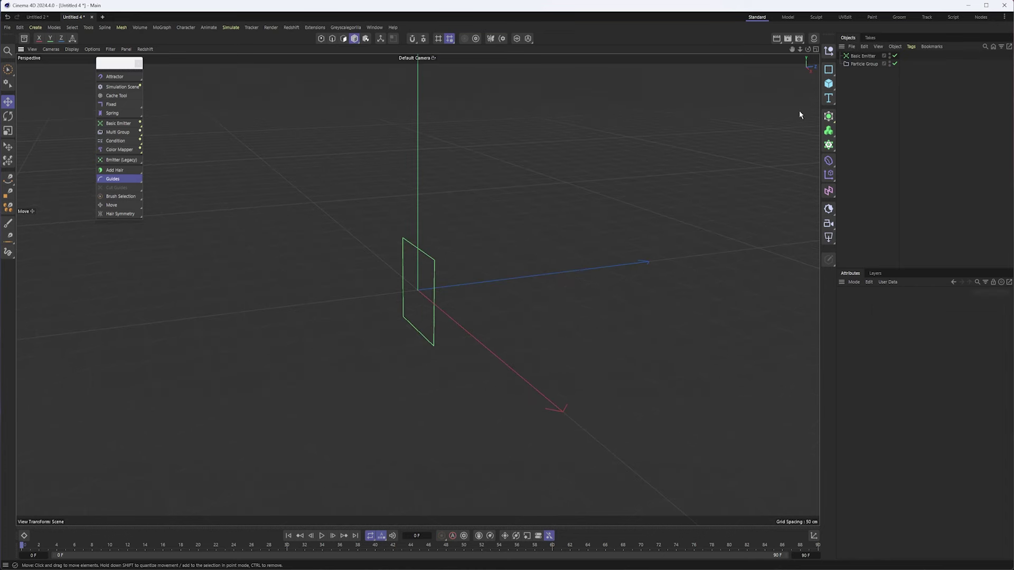
click(867, 56)
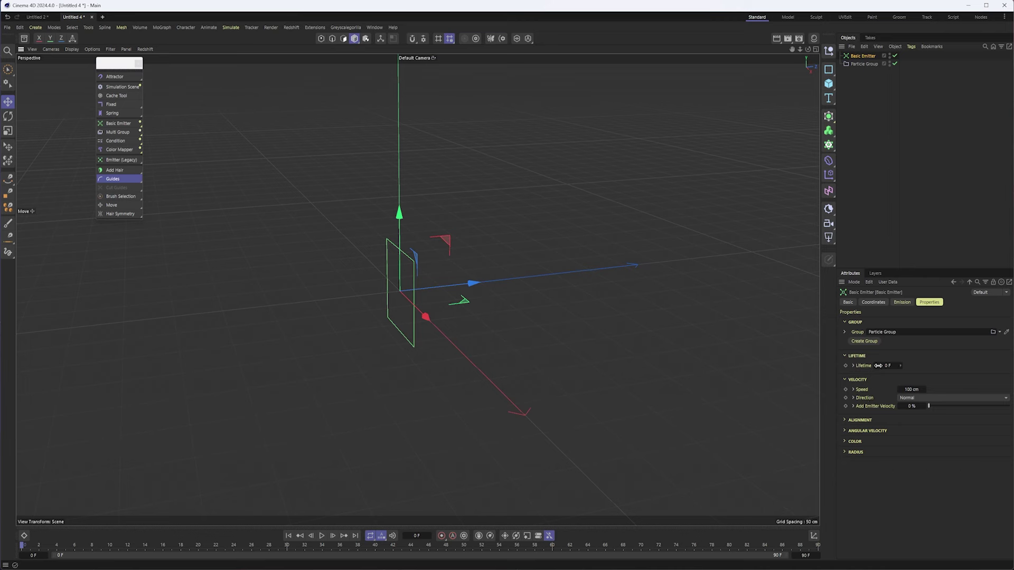
click(322, 536)
click(900, 399)
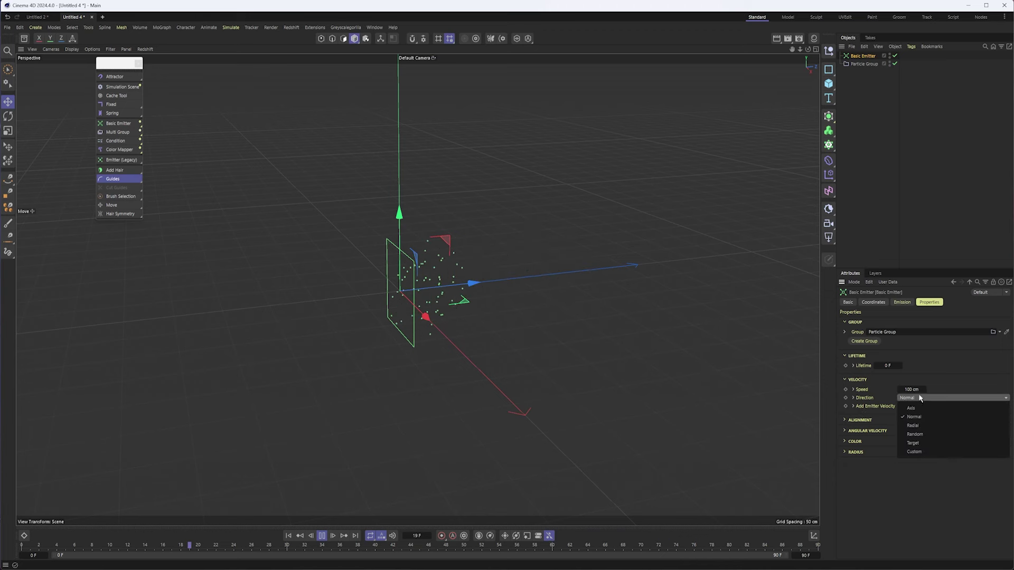
click(939, 373)
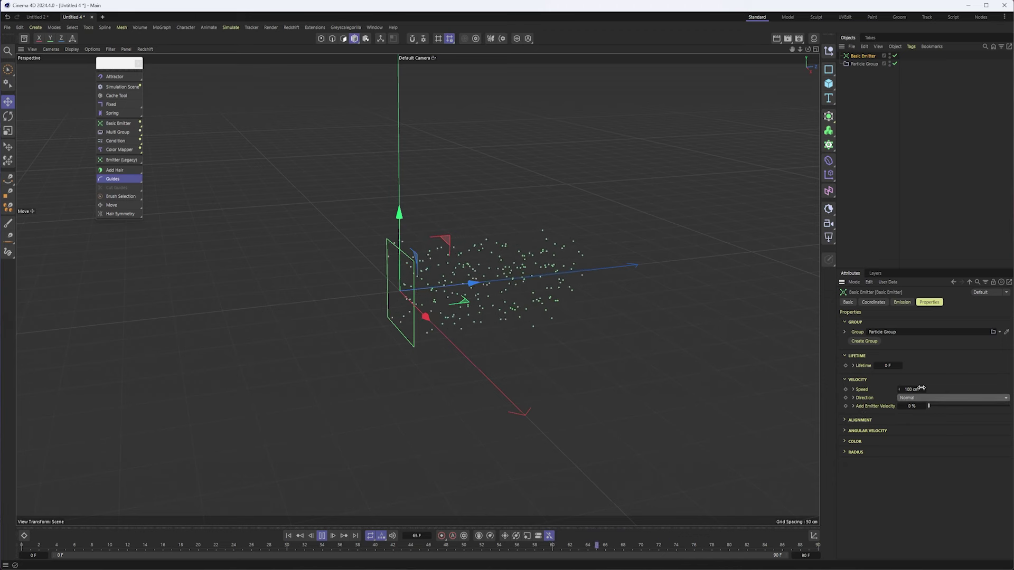
click(920, 399)
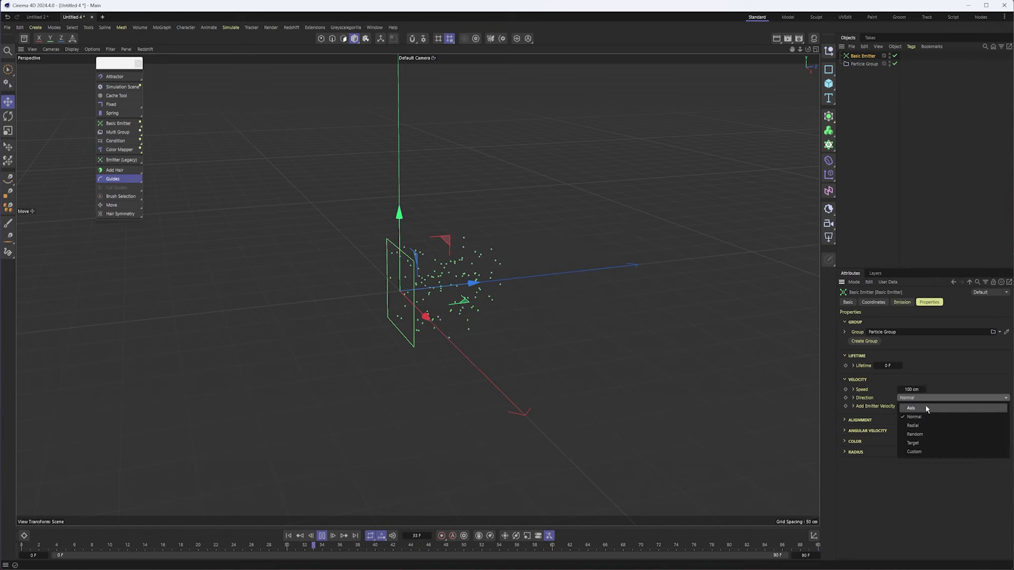
click(932, 431)
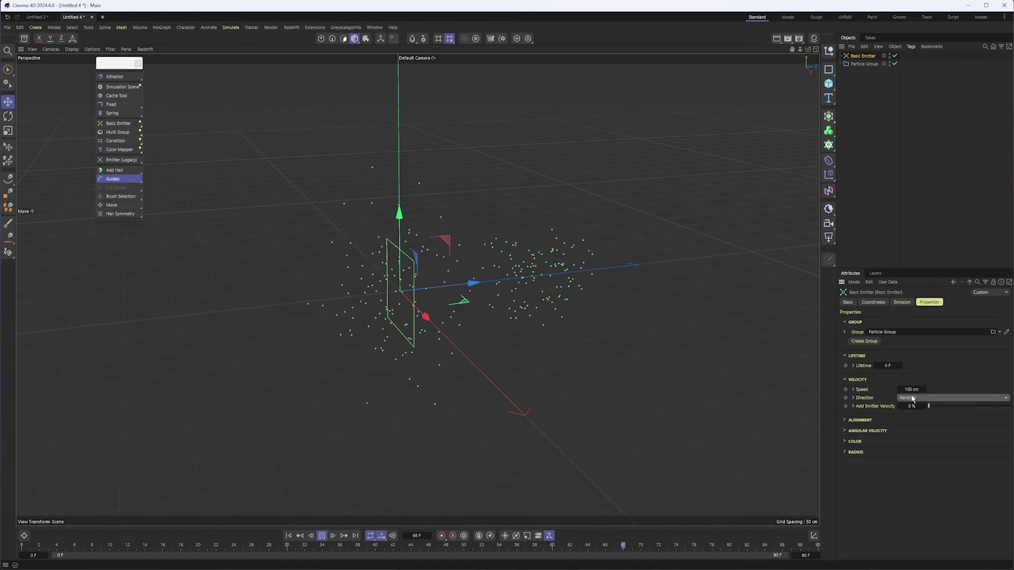
- Try keyframing the emitter's Speed parameter during playback and remove its animation
click(846, 389)
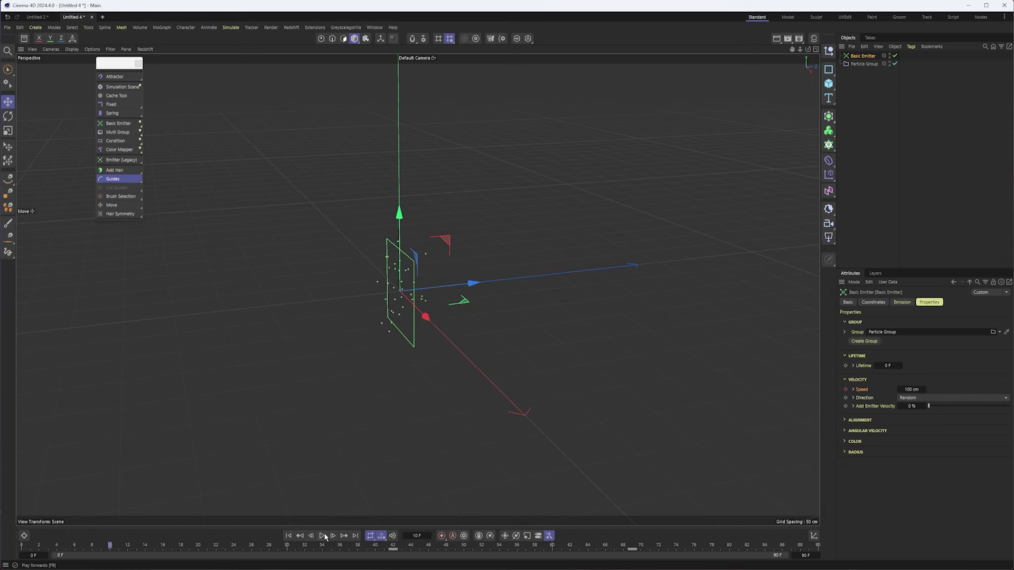
right_click(869, 397)
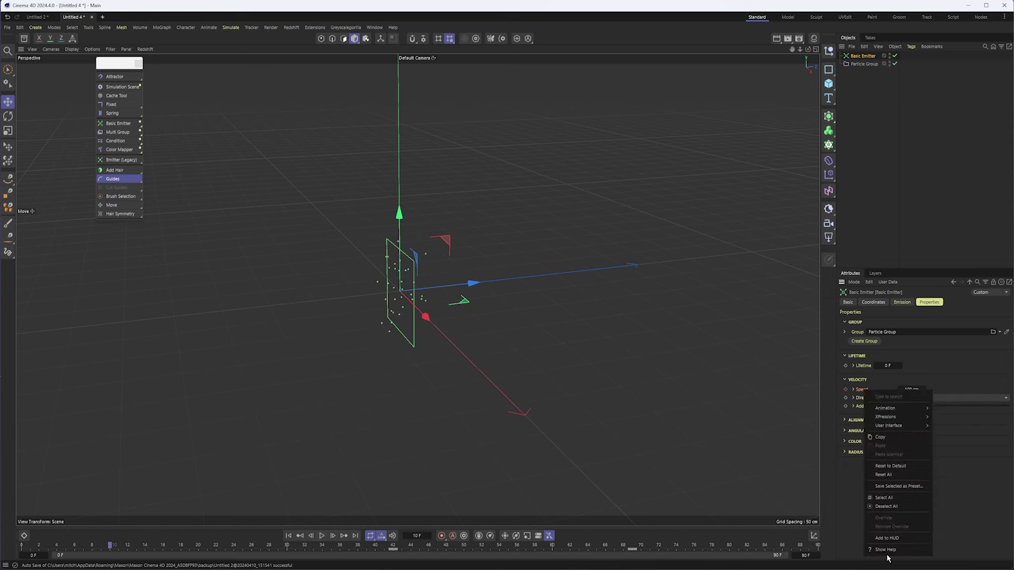
mouse_move(891, 409)
click(948, 474)
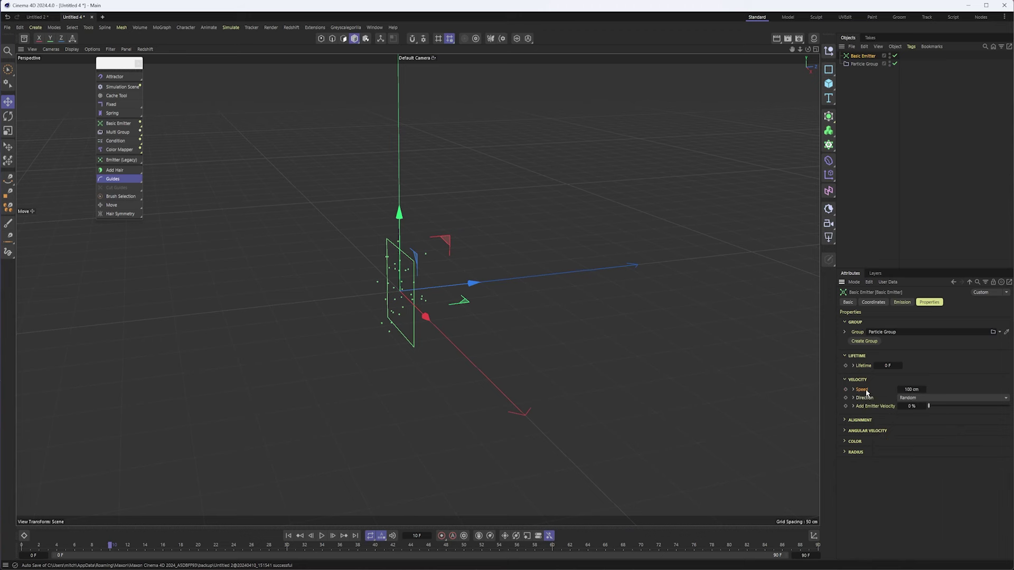
- Expand the sub-settings of the emitter's Speed, Direction and Add Emitter Velocity parameters
click(854, 390)
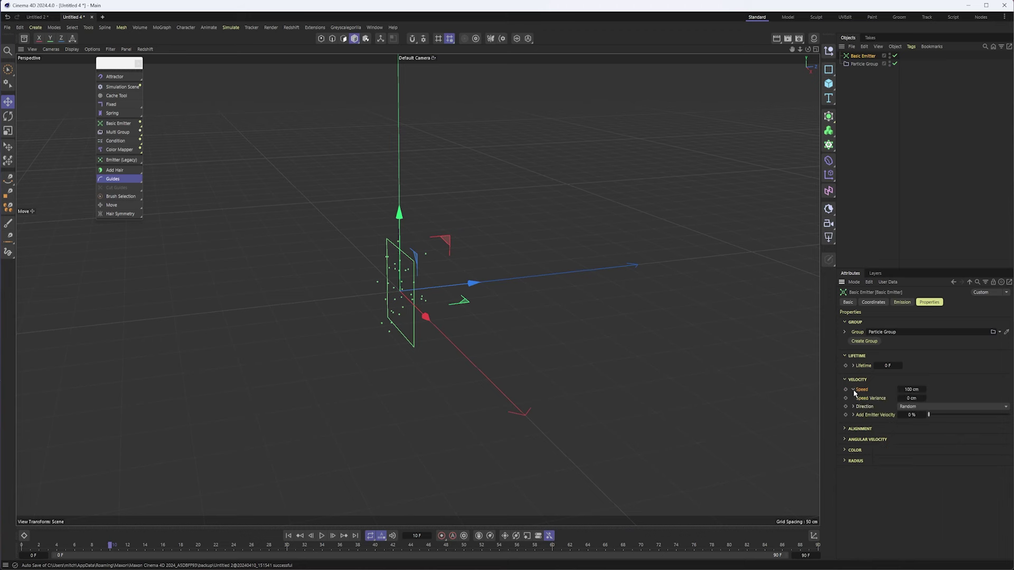
click(882, 400)
click(854, 406)
click(853, 416)
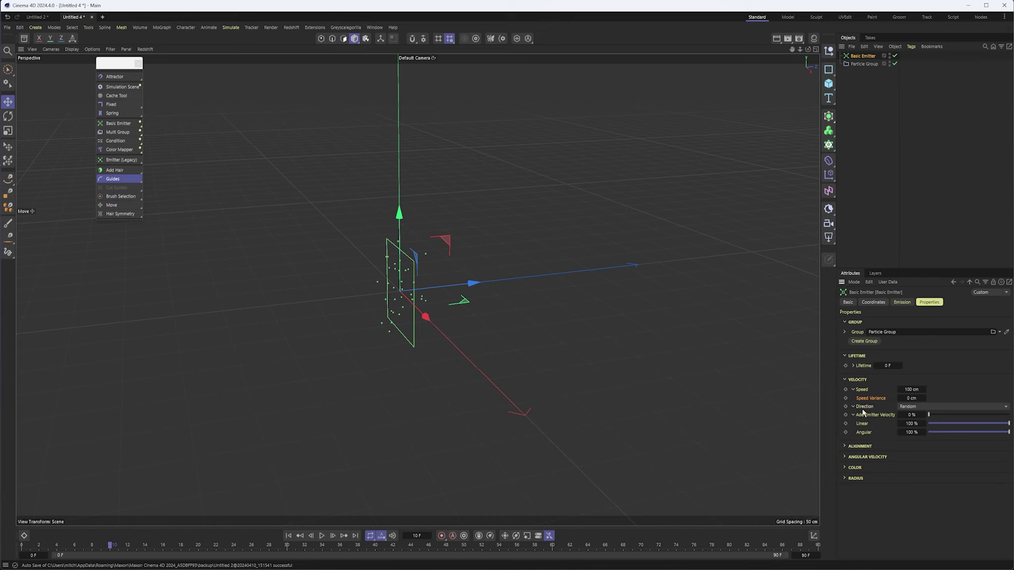
- Expand the emitter's Alignment settings with the Forward Vector spread options, and rewind the timeline to frame 0
click(845, 446)
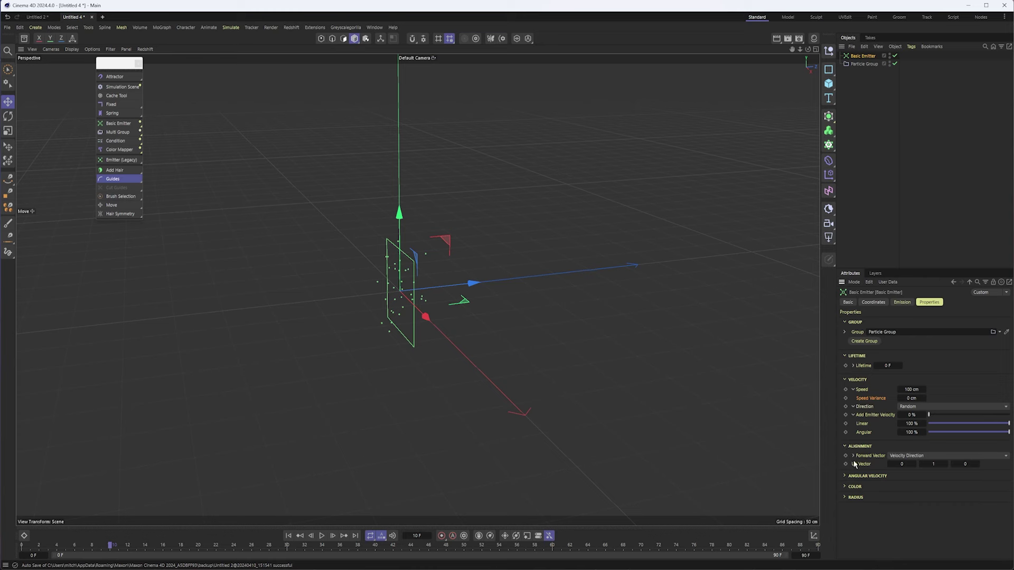
click(854, 457)
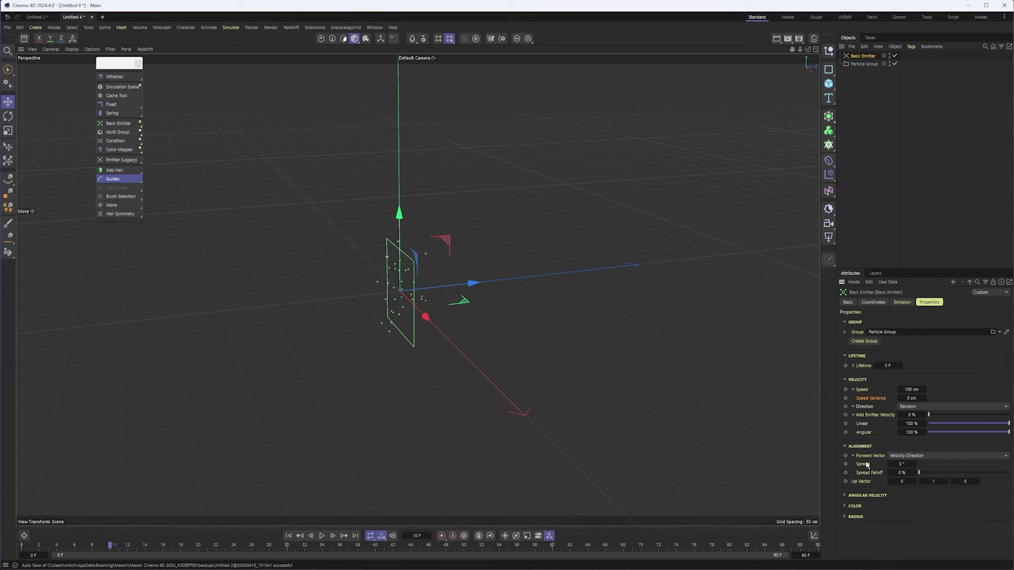
key(shift+f)
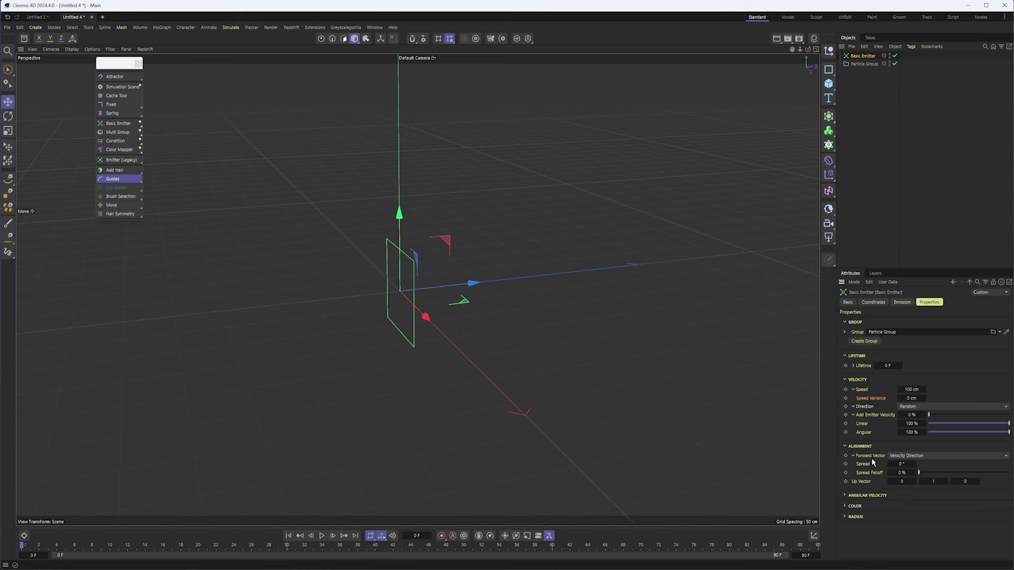
click(853, 456)
click(853, 455)
click(853, 455)
- Review the emitter's velocity Direction options, its Add Emitter Velocity controls, and the Forward Vector alignment choices
click(908, 408)
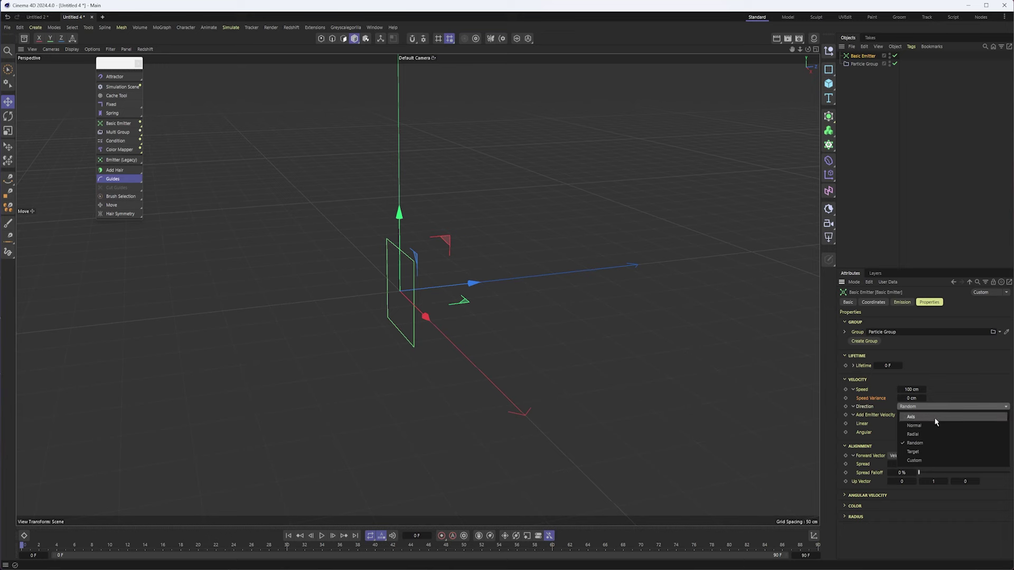
click(952, 374)
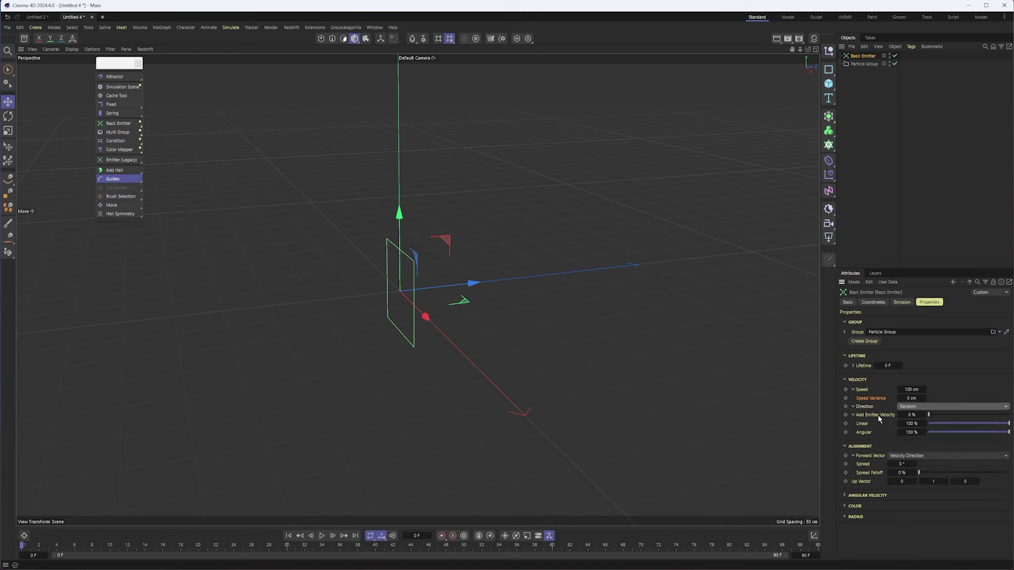
drag(931, 414, 901, 417)
click(900, 416)
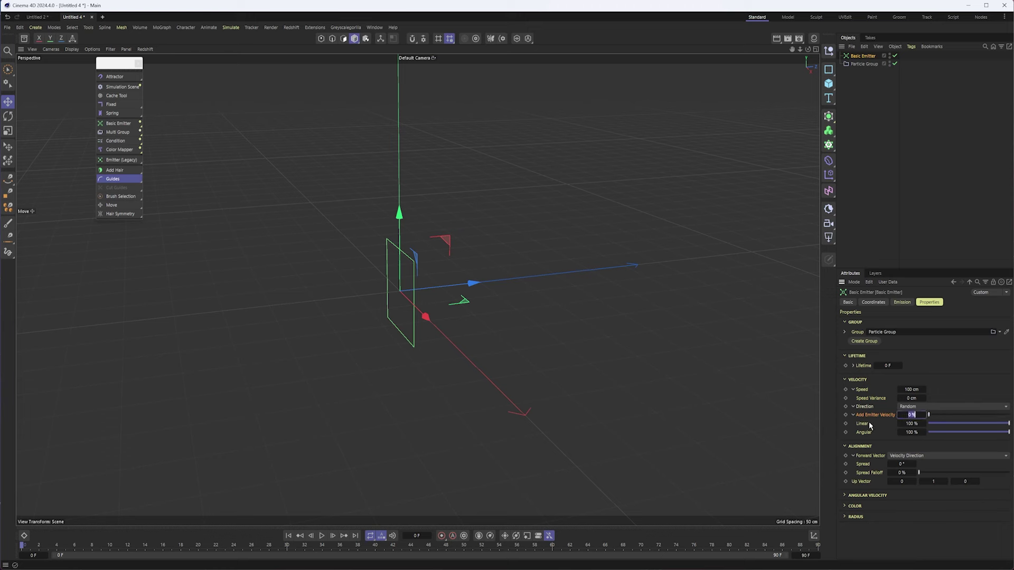
click(865, 428)
click(902, 456)
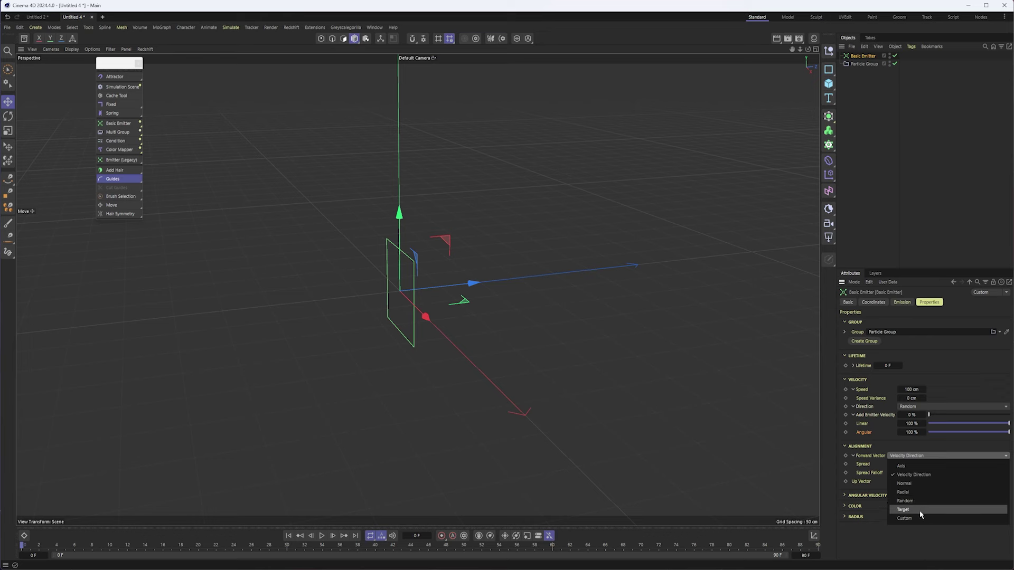
click(858, 496)
click(869, 464)
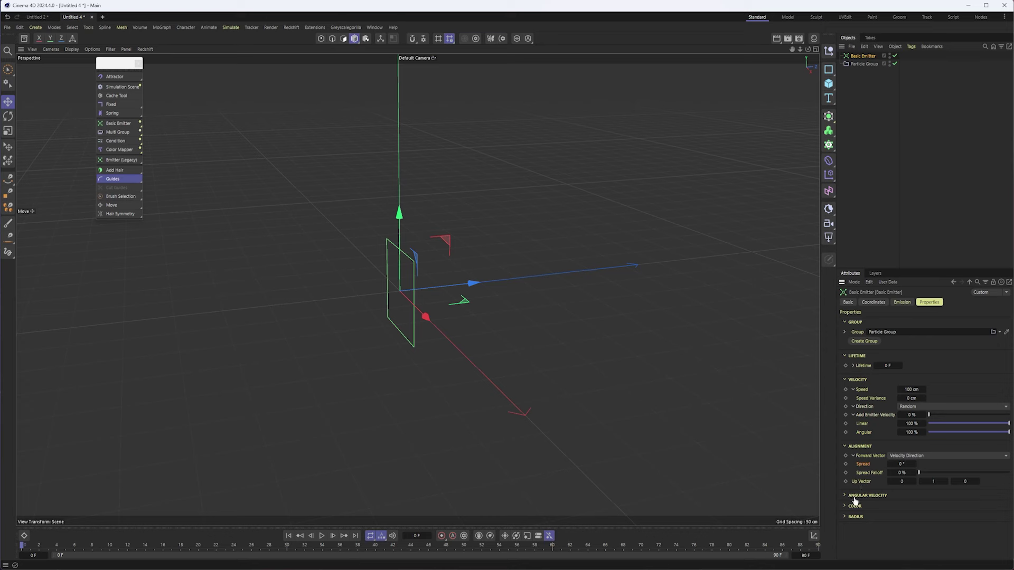
- Collapse the Alignment settings, expand Angular Velocity to review the Spin Vector options, and expand the Color settings
click(849, 447)
click(848, 457)
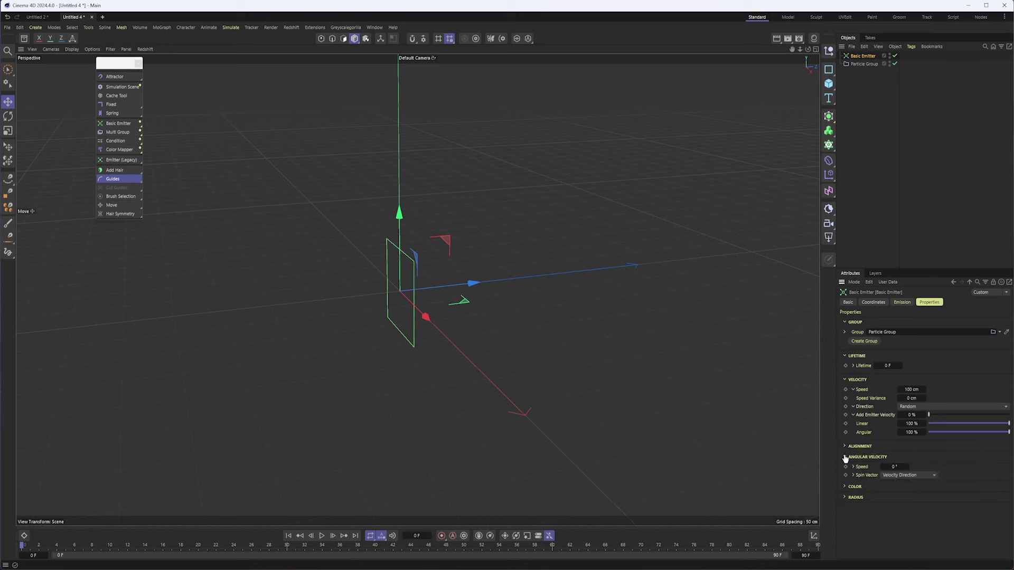
click(905, 477)
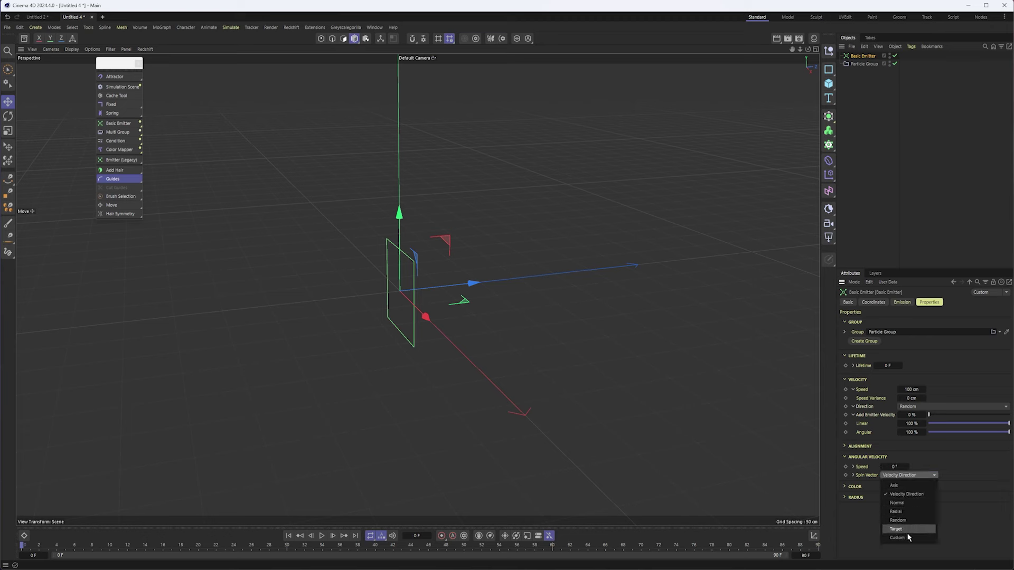
click(859, 496)
click(845, 487)
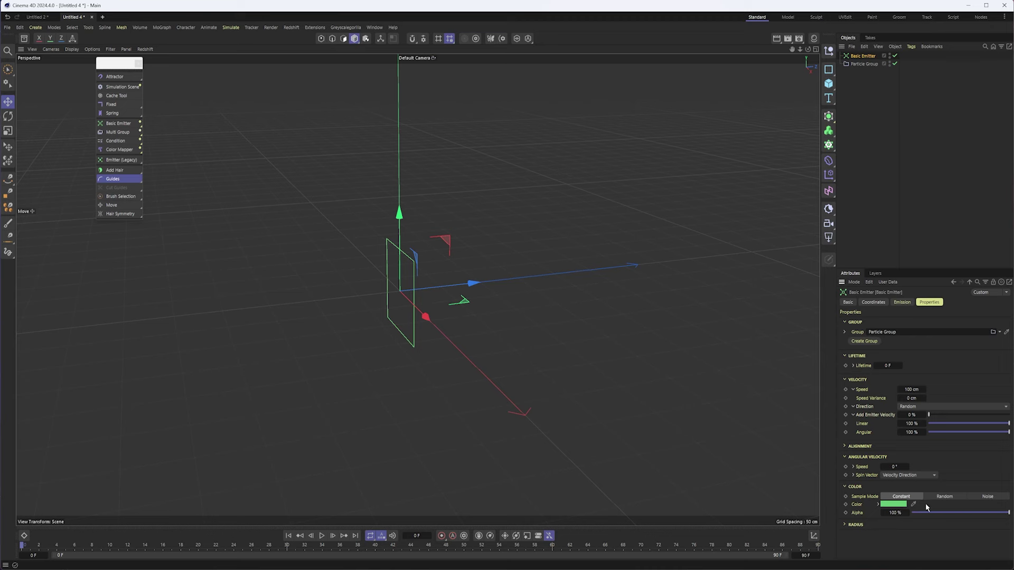
- Try the Random color sample mode with its gradient and play the particle simulation
click(949, 496)
scroll(1009, 464, down, 3)
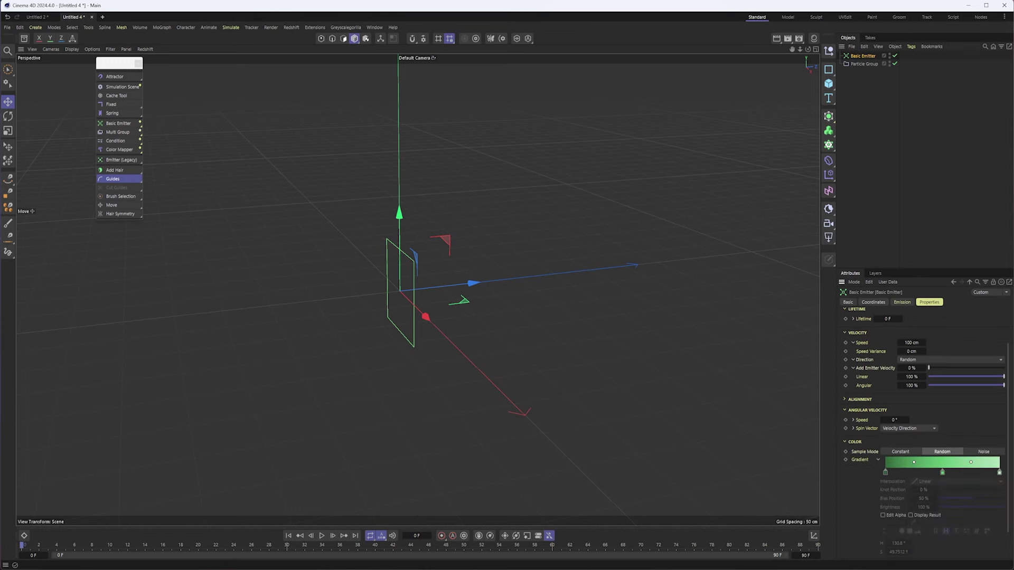
click(322, 537)
click(322, 537)
click(321, 536)
click(322, 537)
- Try the Noise color sample mode, review its gradient and noise settings, and return the sample mode to Constant
click(984, 452)
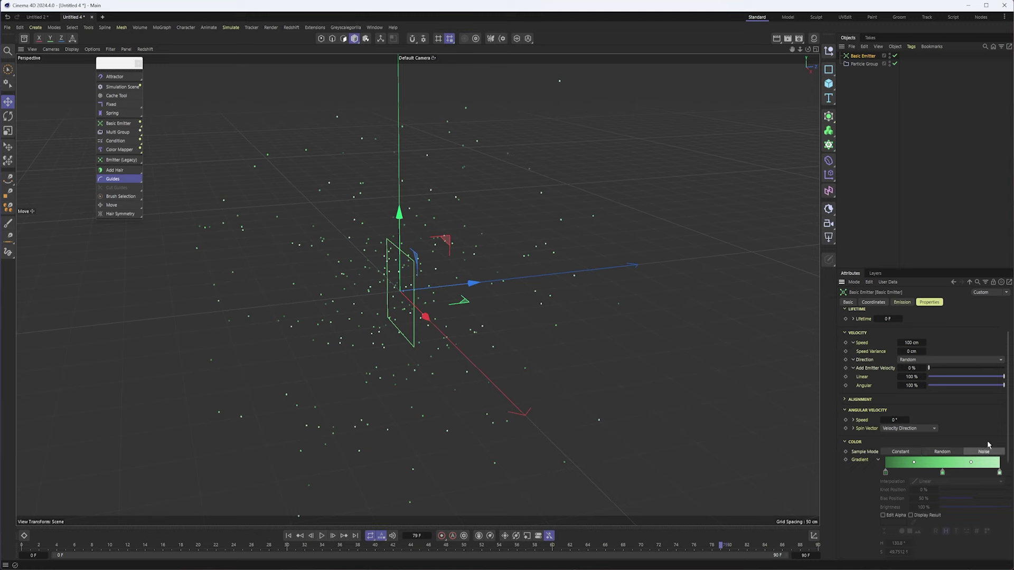
scroll(1005, 403, down, 3)
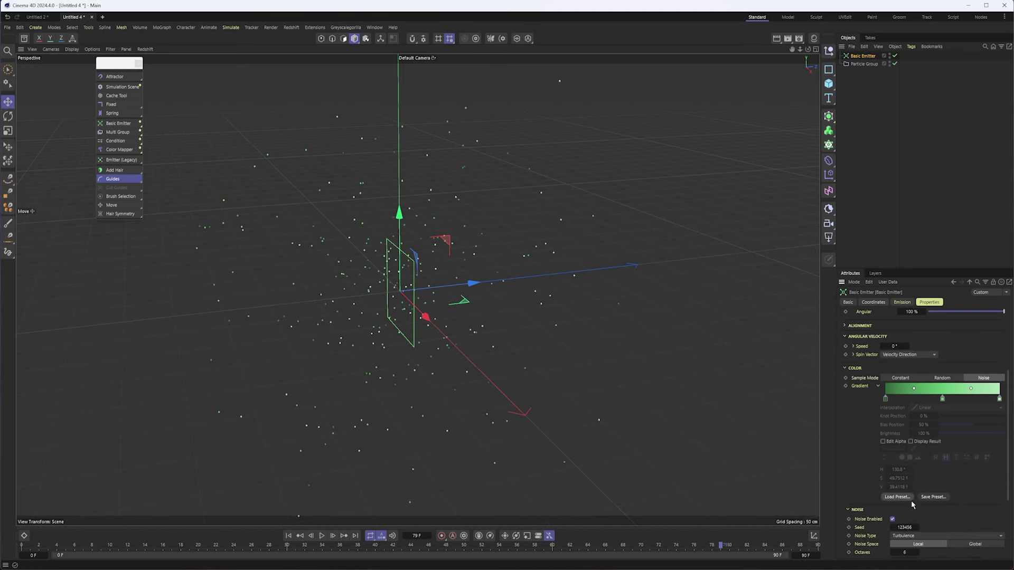
scroll(932, 381, up, 2)
click(900, 420)
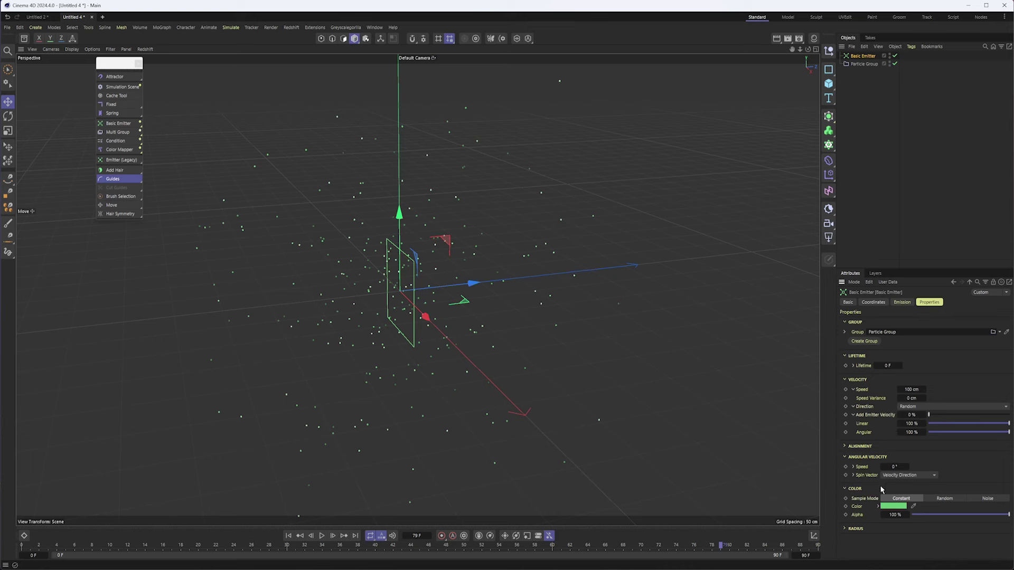
- Expand the emitter's Radius settings to show the particle Radius and its Variance
click(845, 529)
click(853, 539)
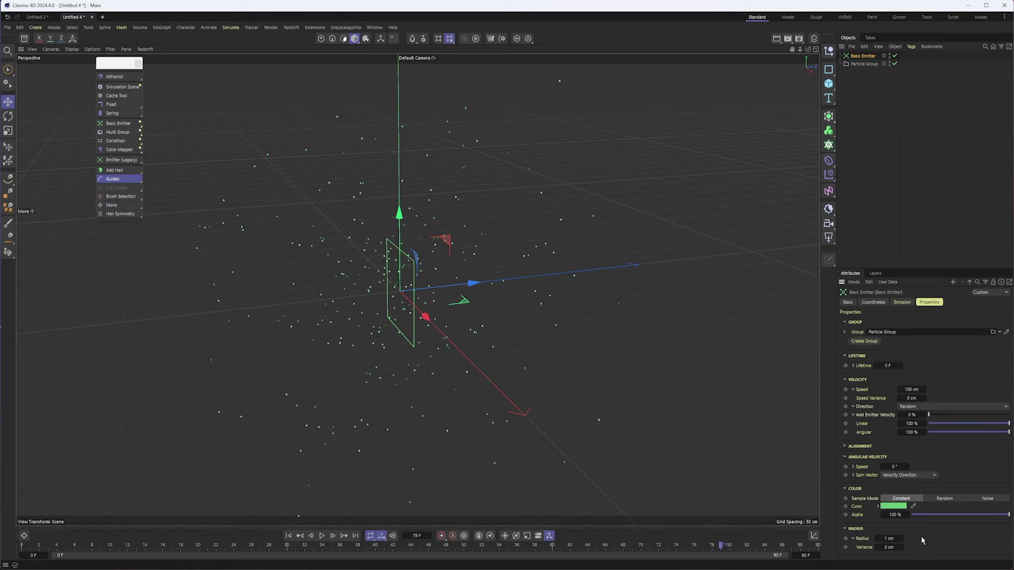
double_click(888, 537)
- Add a Redshift Object tag to the Particle Group and set its Particles mode to Sphere Instances
right_click(864, 64)
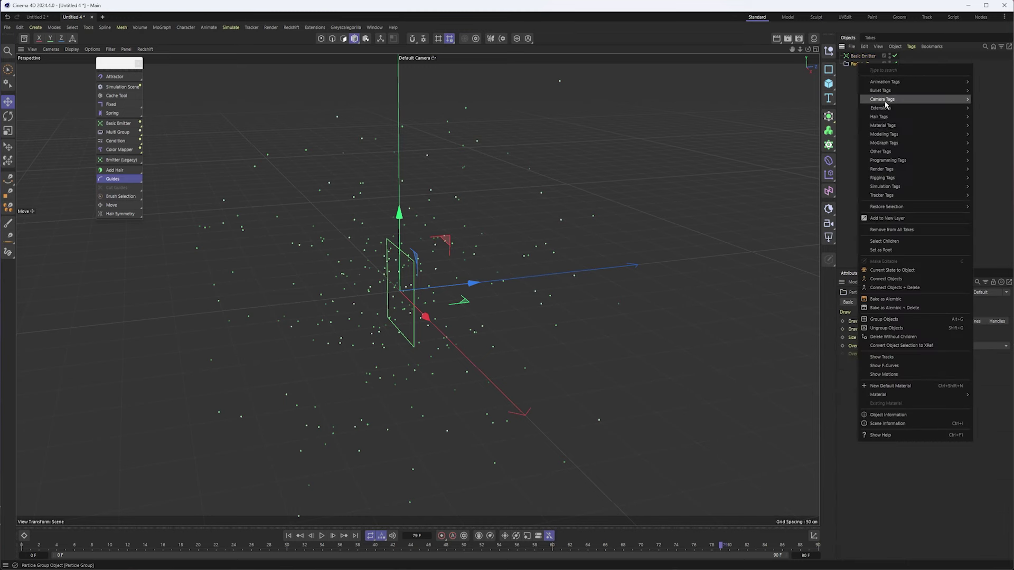
mouse_move(883, 172)
click(991, 201)
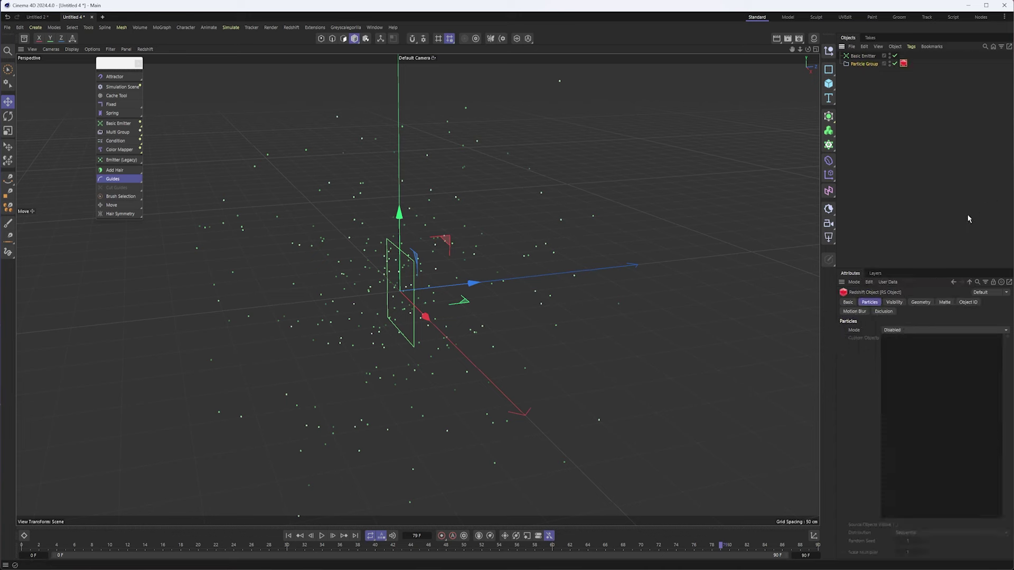
click(893, 330)
click(924, 353)
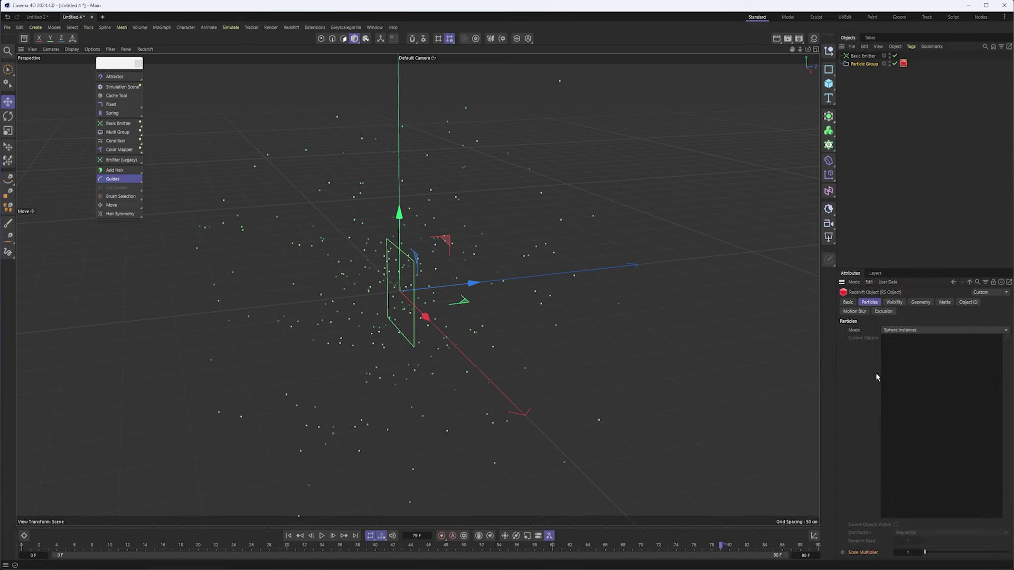
- Set the Basic Emitter's velocity direction to Axis, rewind the timeline, and briefly play the simulation
click(863, 55)
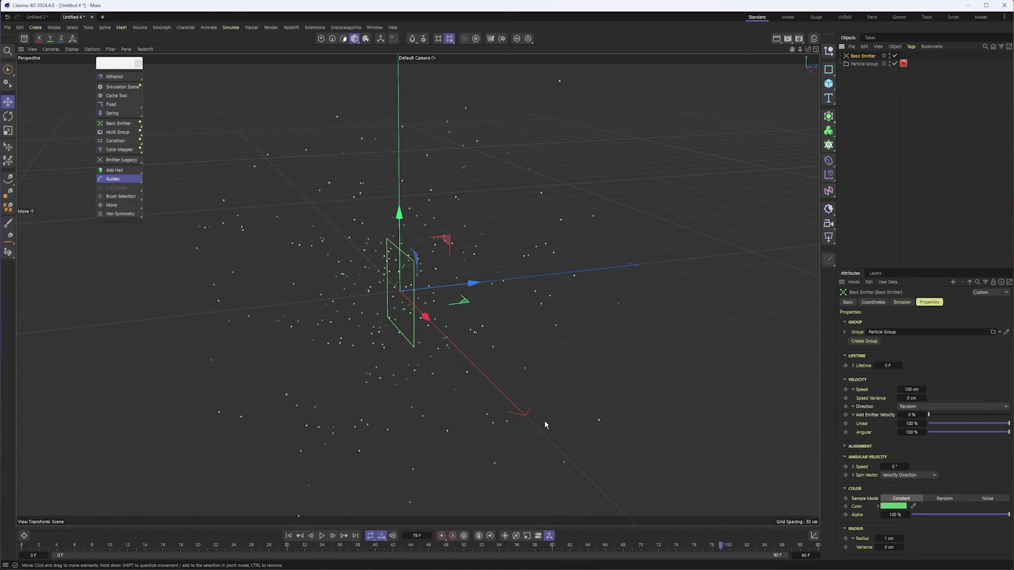
click(908, 406)
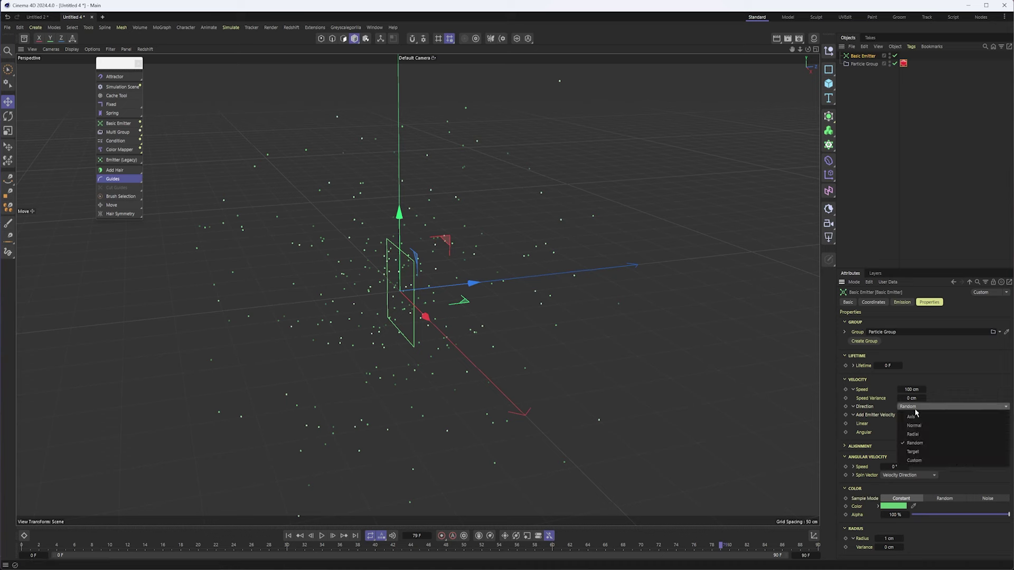
click(908, 416)
click(291, 536)
click(322, 536)
click(322, 537)
- Enable the Frames per Second display in the perspective viewport's HUD
click(92, 49)
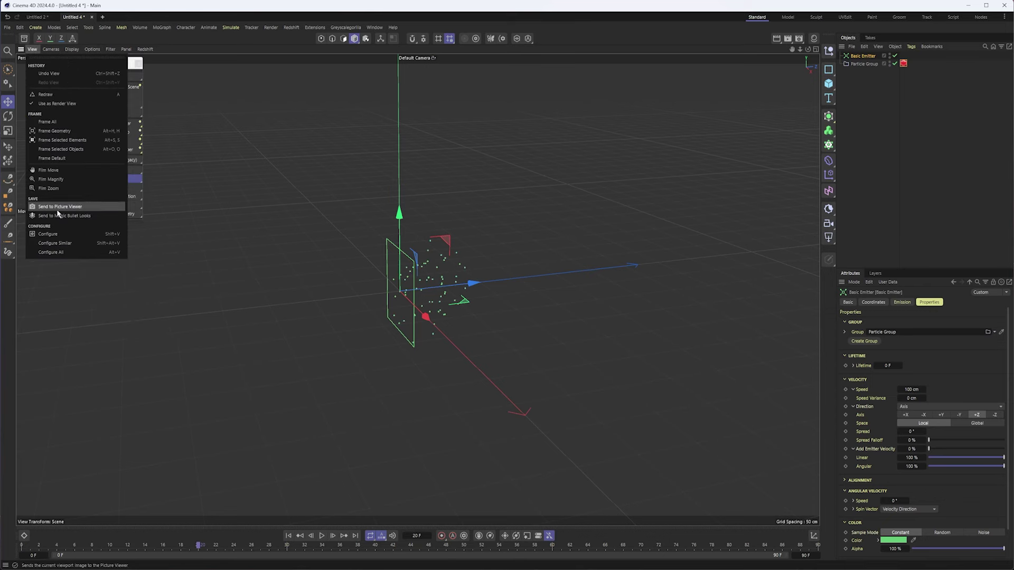
click(53, 234)
click(934, 303)
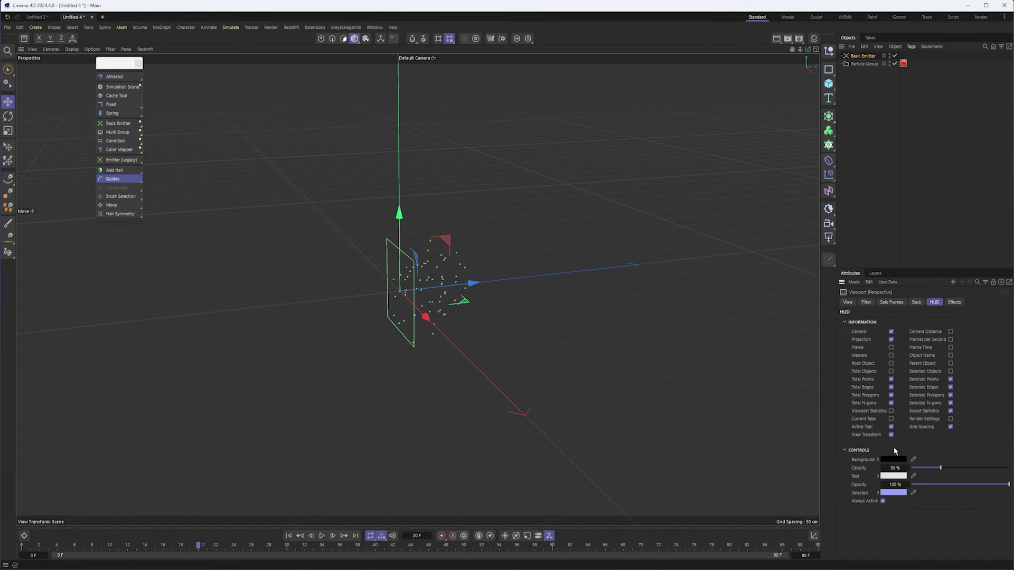
click(950, 340)
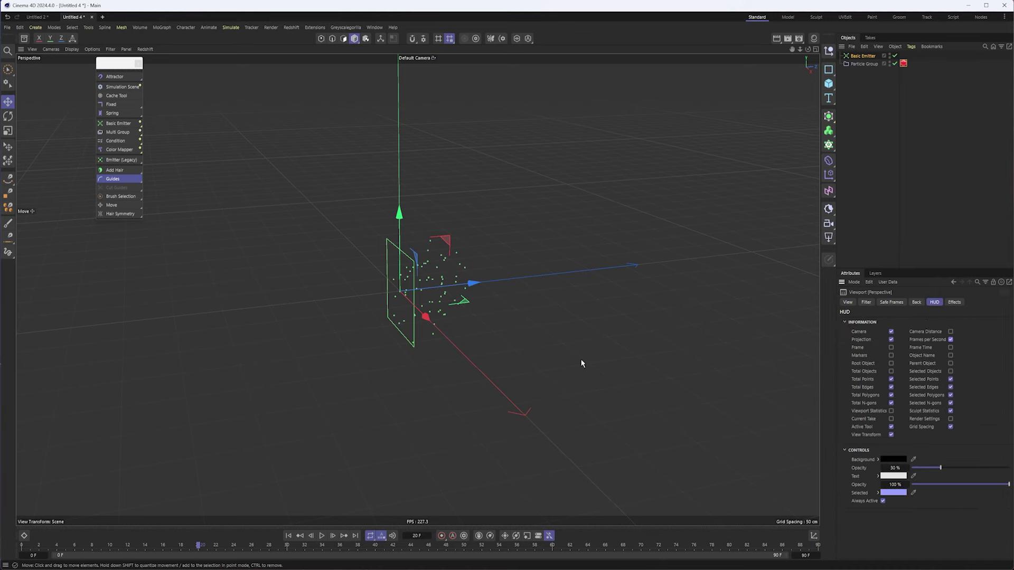
- Extend the timeline's end frame to 300 F
alt+drag(451, 340, 374, 294)
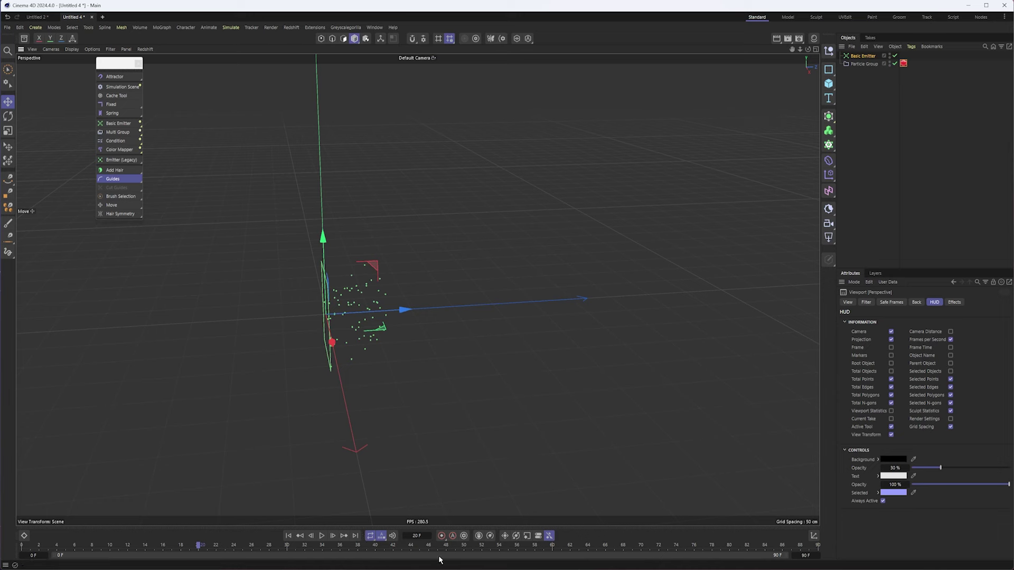
click(806, 555)
key(Return)
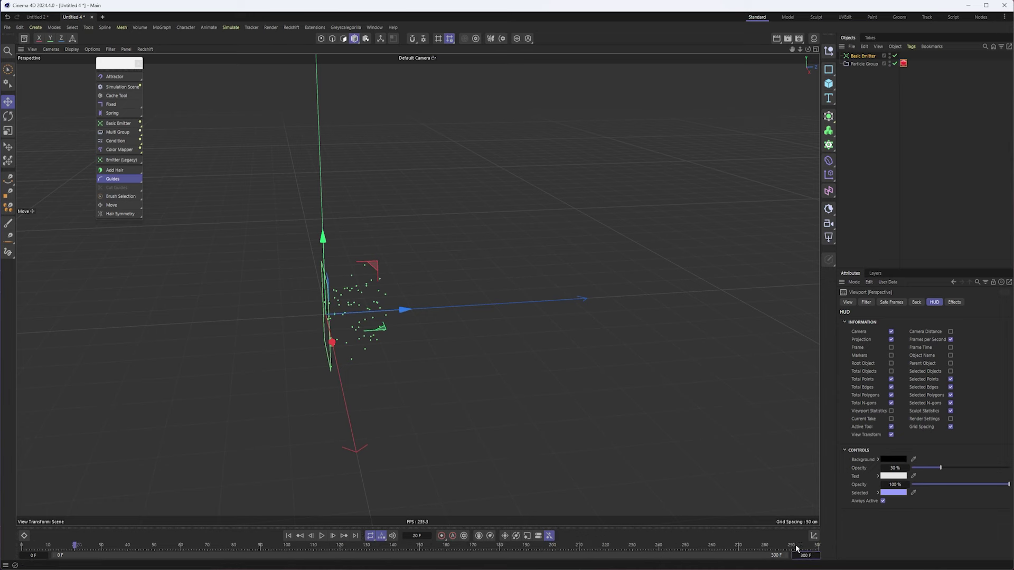
- Set the Basic Emitter's emission rate to 1000 and play the simulation
click(856, 57)
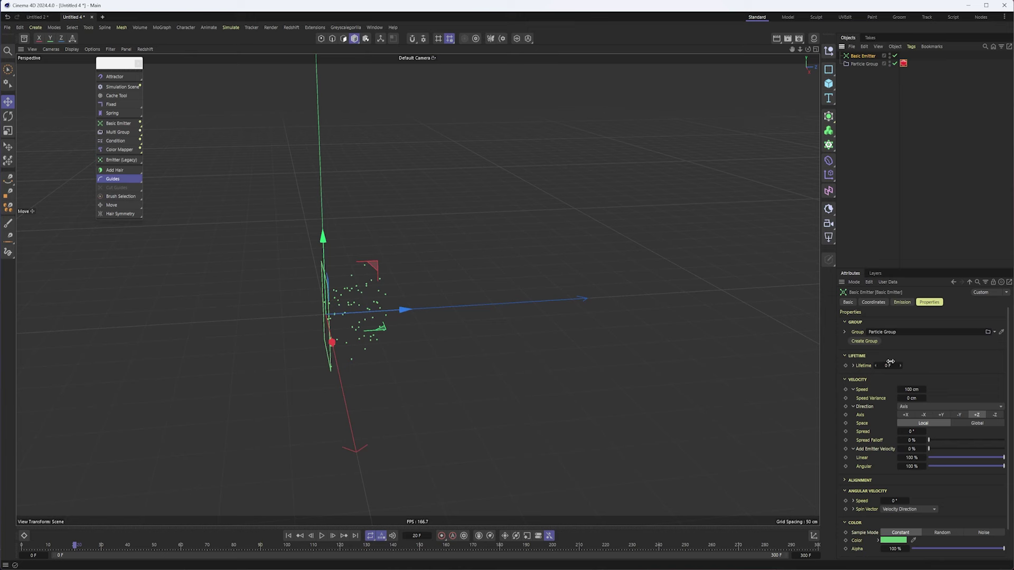
click(902, 302)
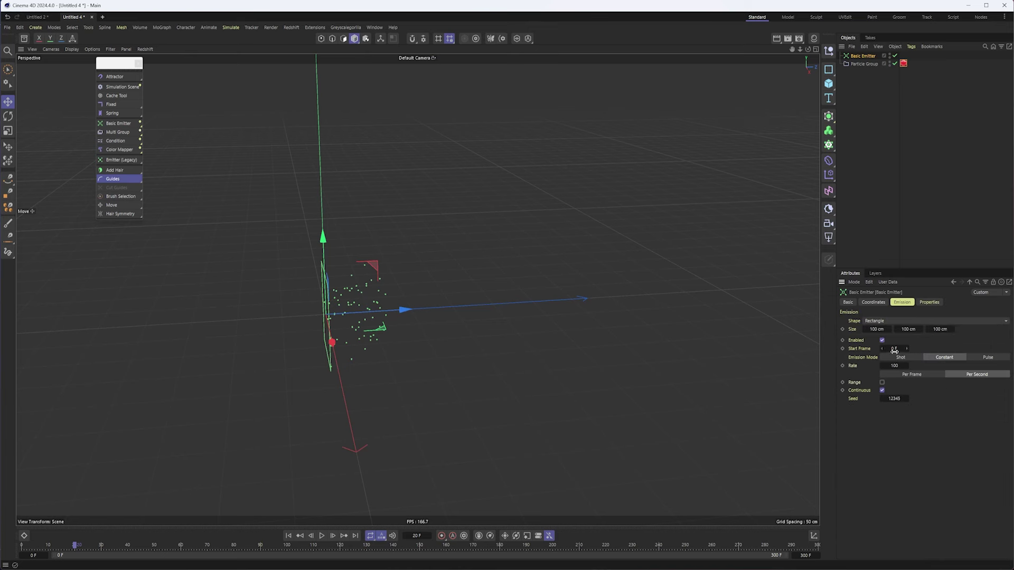
click(894, 365)
text(1000)
key(Return)
click(321, 536)
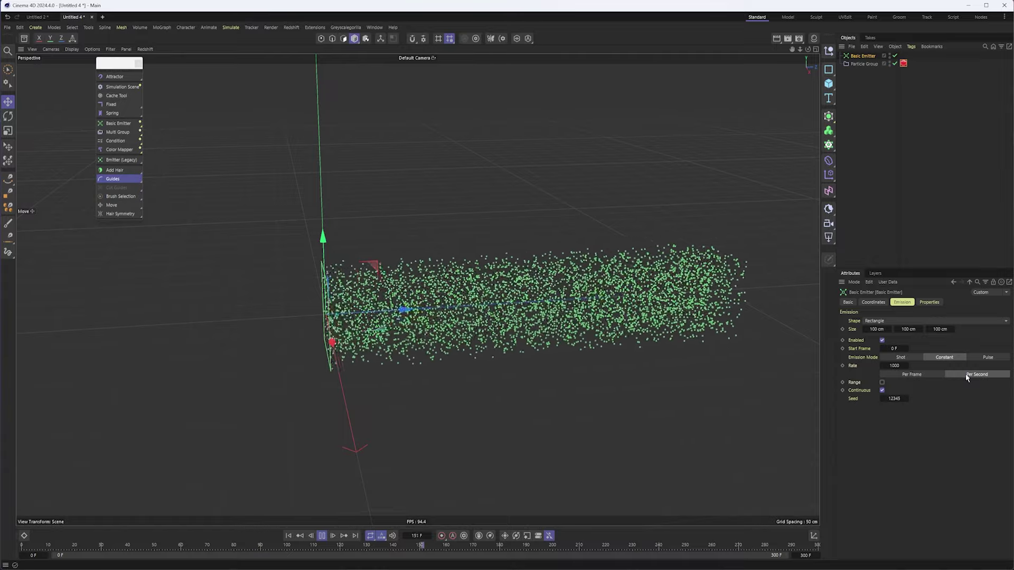
- Switch the emission rate to Per Frame at 10000, view the emitted particles from different angles, and stop playback
click(912, 375)
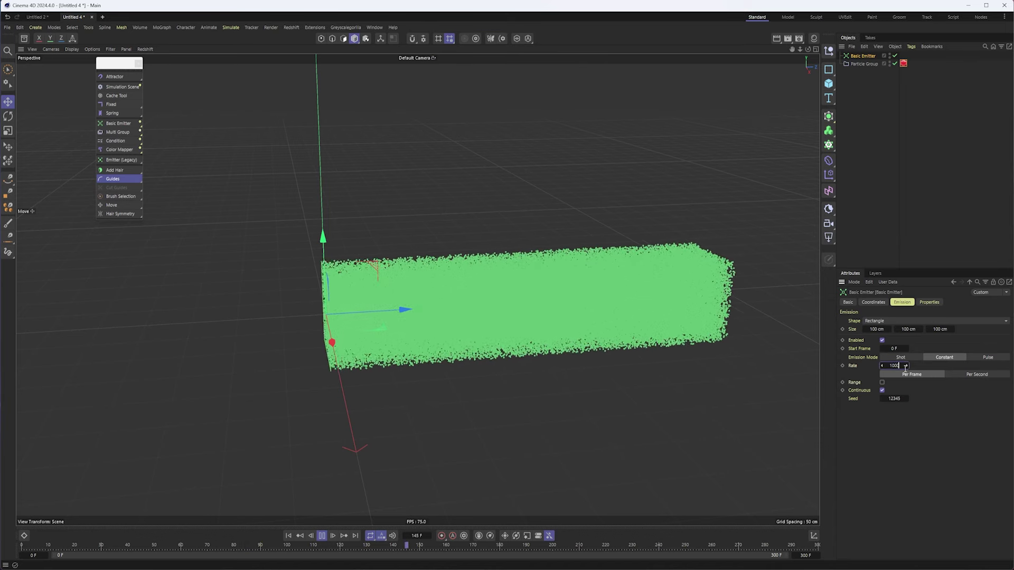
text(0)
key(Return)
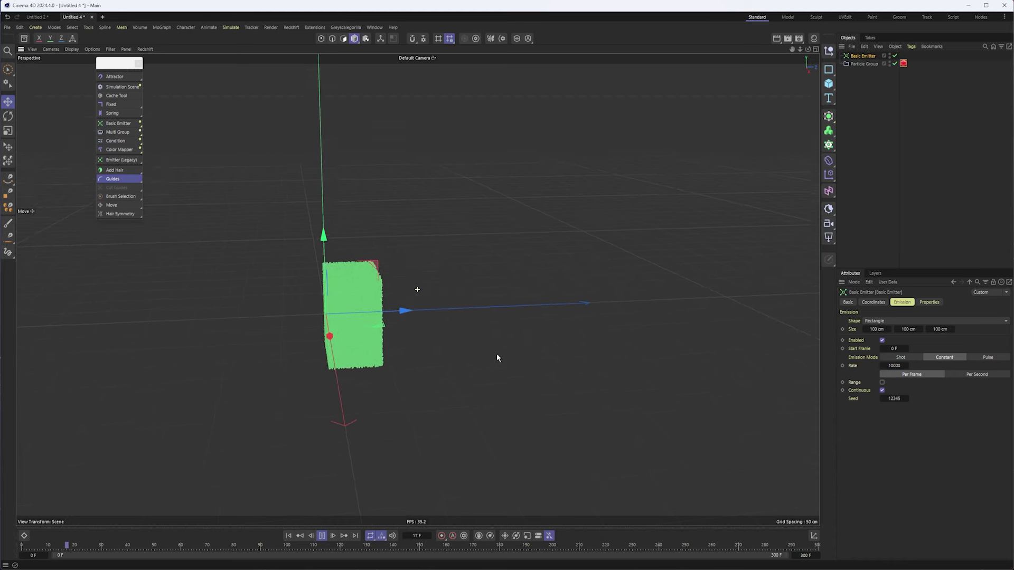
alt+drag(483, 357, 422, 369)
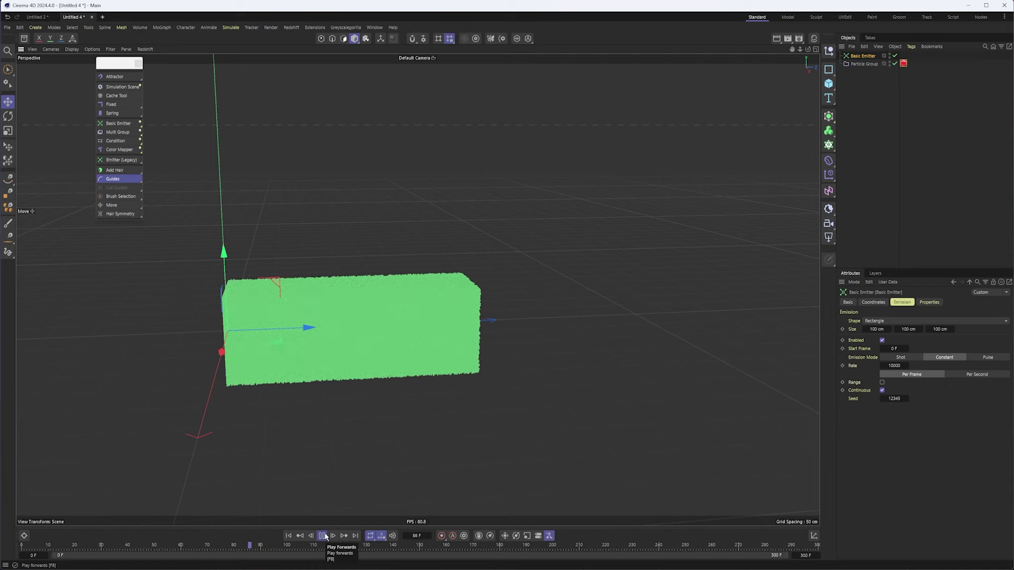
click(325, 534)
alt+drag(373, 322, 436, 312)
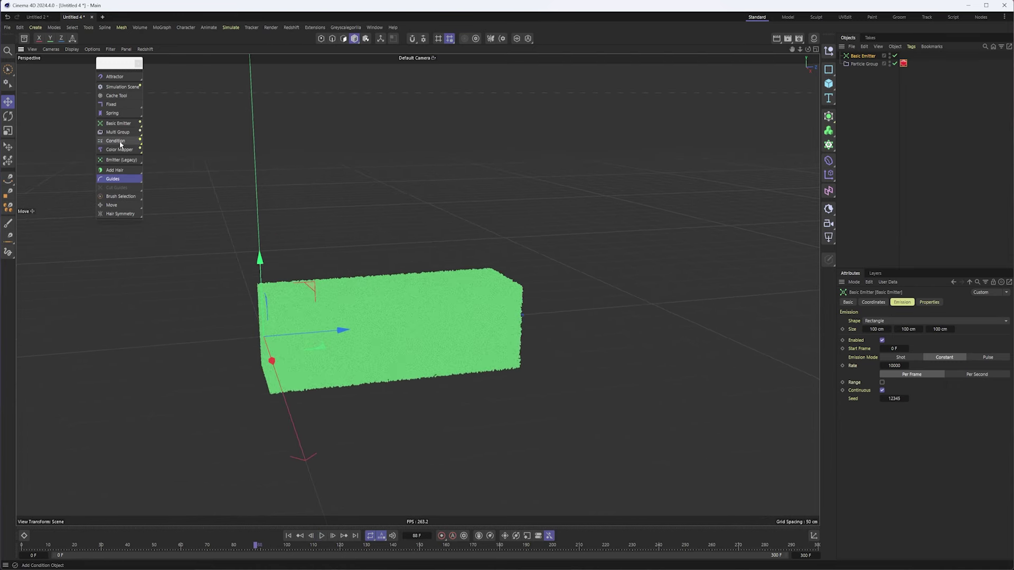
alt+drag(427, 345, 498, 355)
double_click(895, 365)
key(Return)
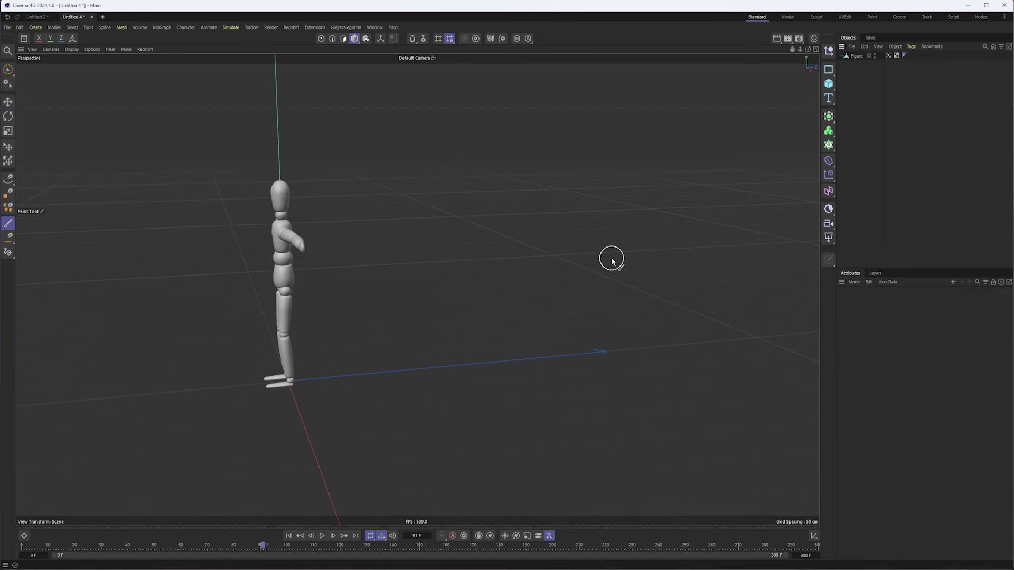
- Add a Mesh Emitter that uses the Figure polygon object as its emission geometry
alt+drag(343, 271, 436, 260)
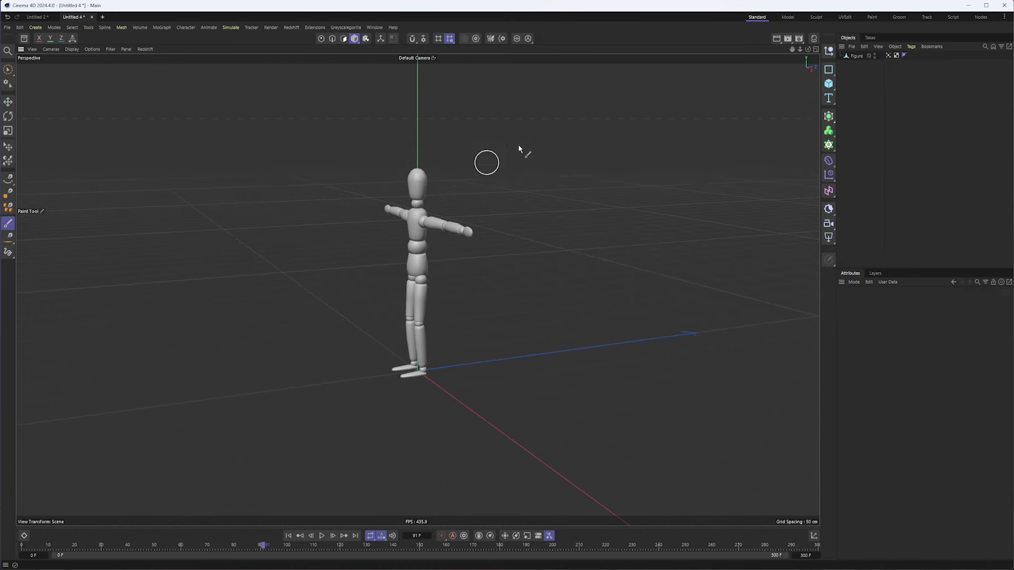
click(854, 56)
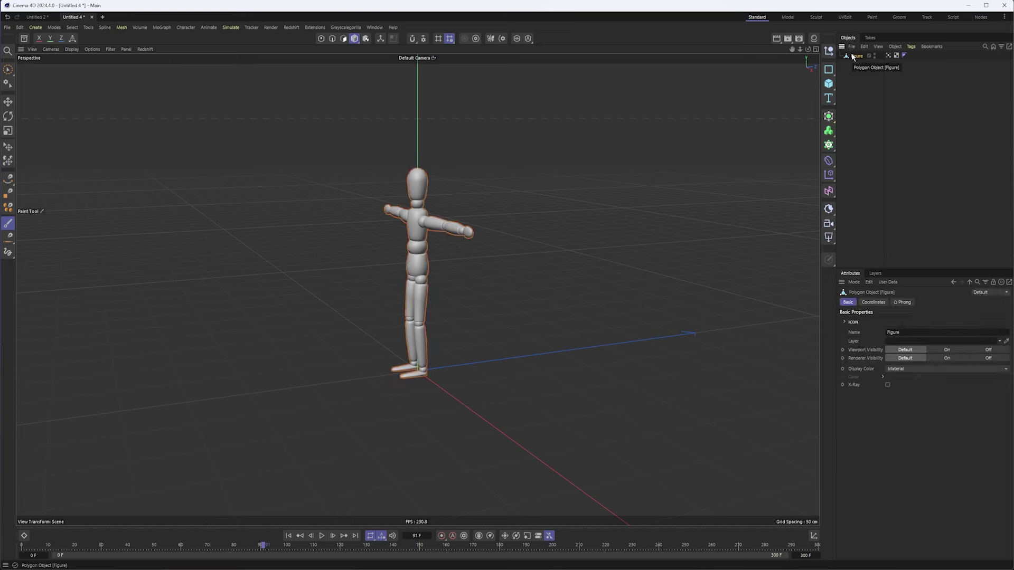
right_click(853, 55)
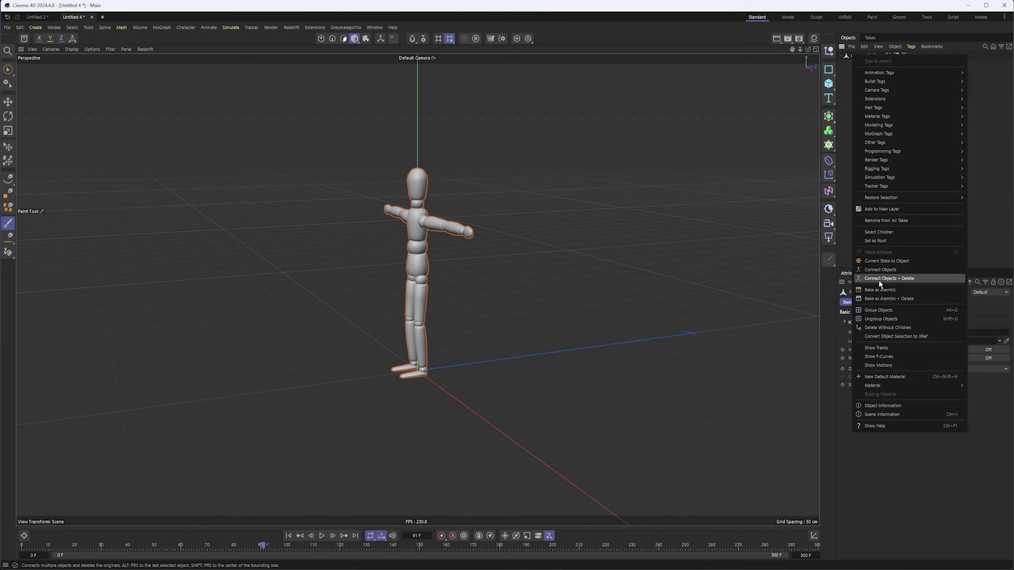
click(628, 259)
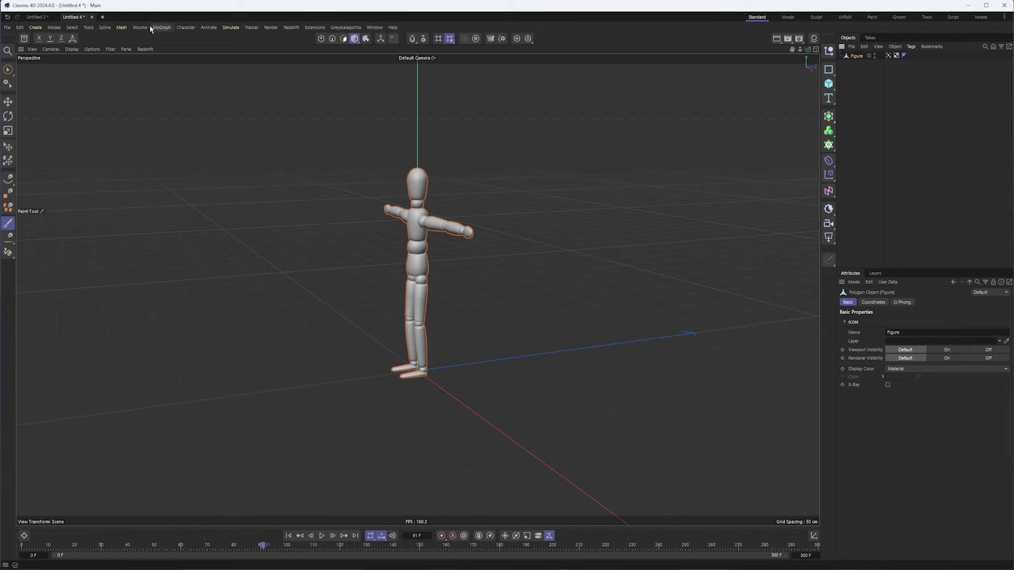
click(230, 27)
mouse_move(253, 106)
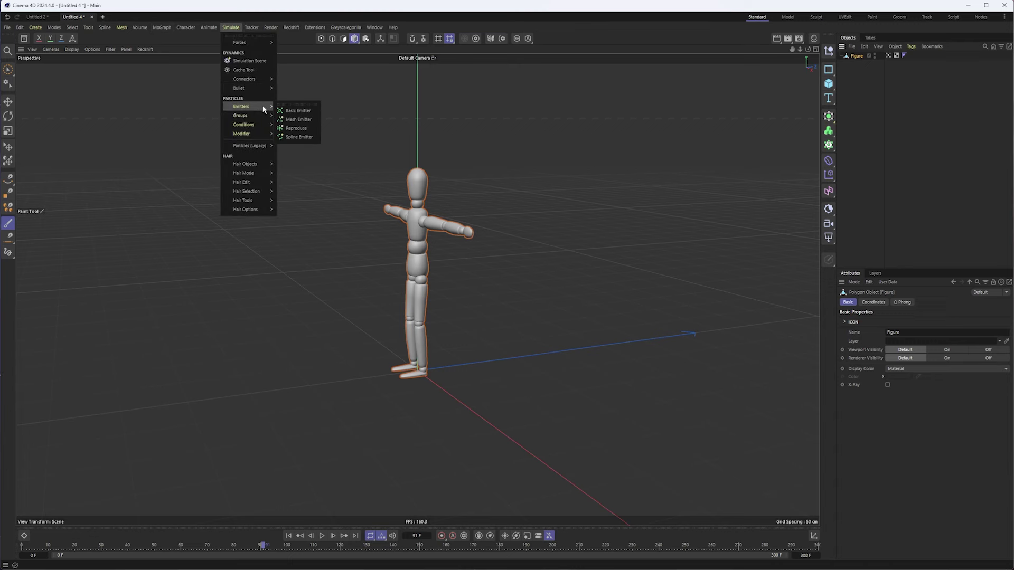
click(290, 118)
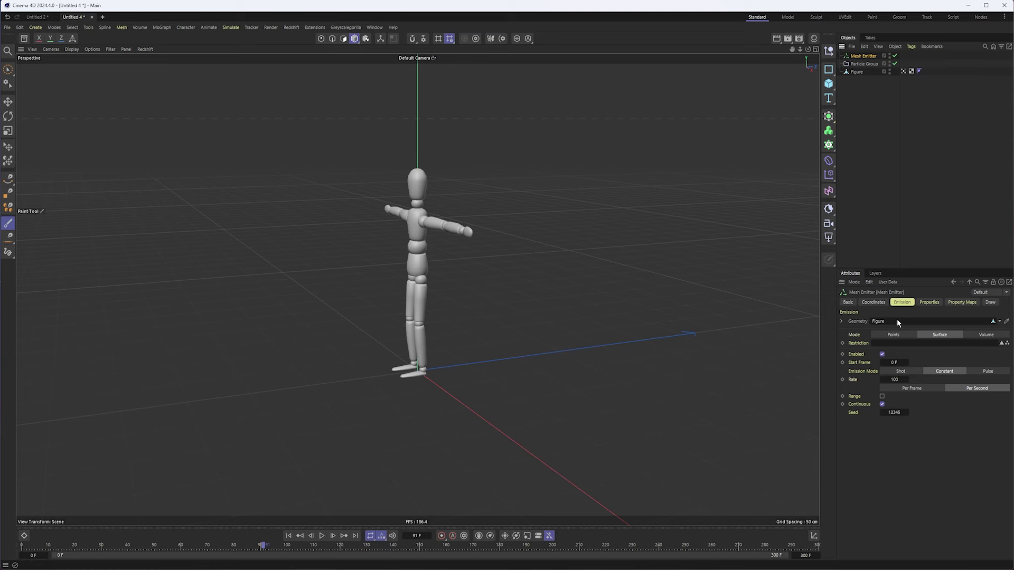
- Play the simulation while examining the Mesh Emitter's Emission, Properties and Property Maps settings, and return to the first frame
click(322, 536)
click(288, 536)
click(992, 344)
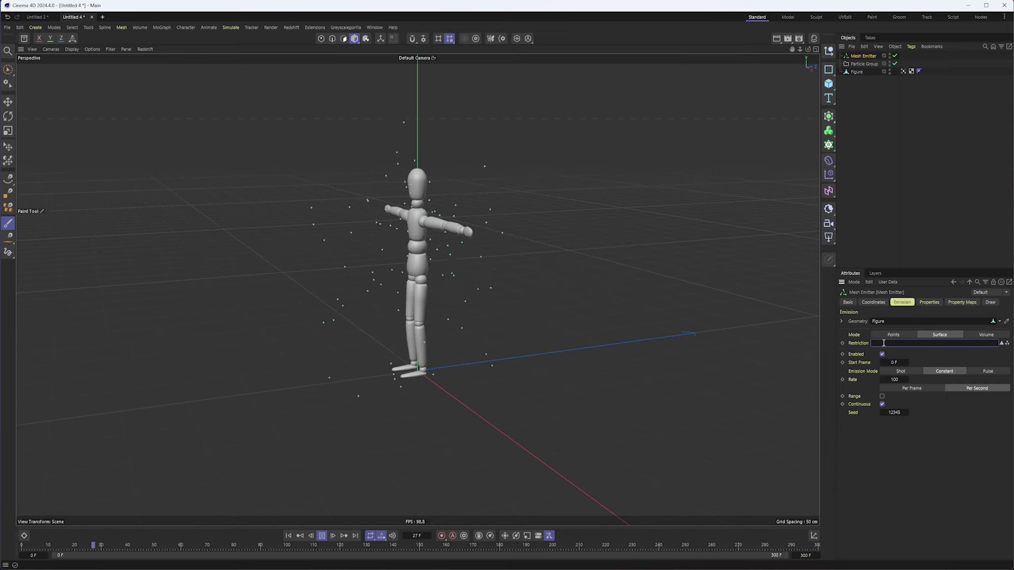
click(962, 303)
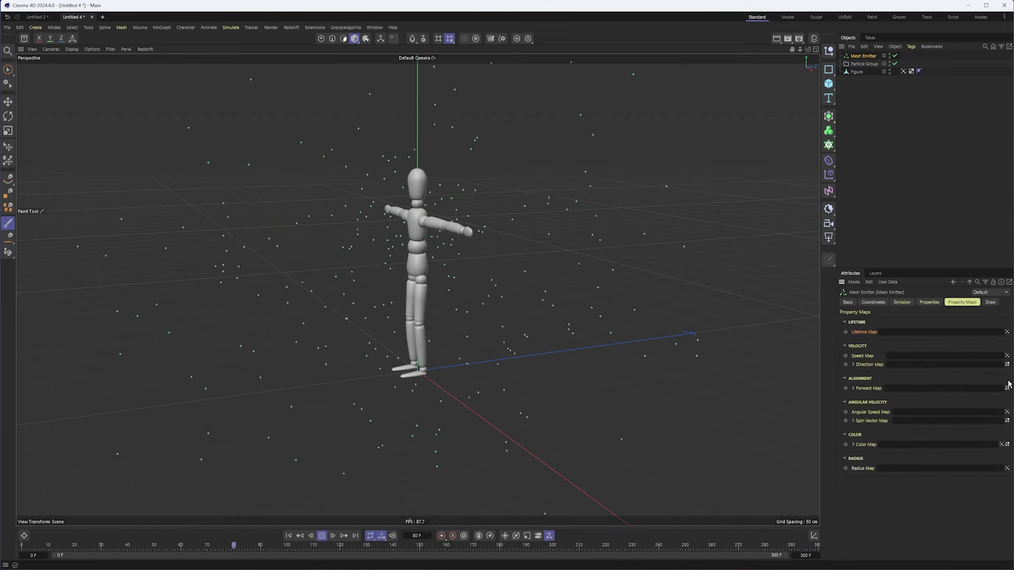
click(906, 305)
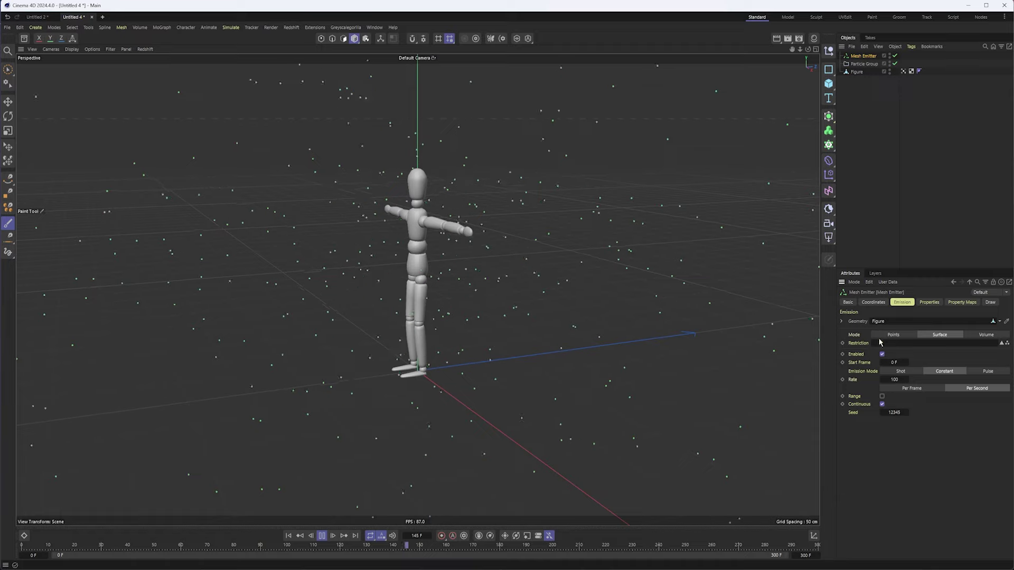
click(929, 302)
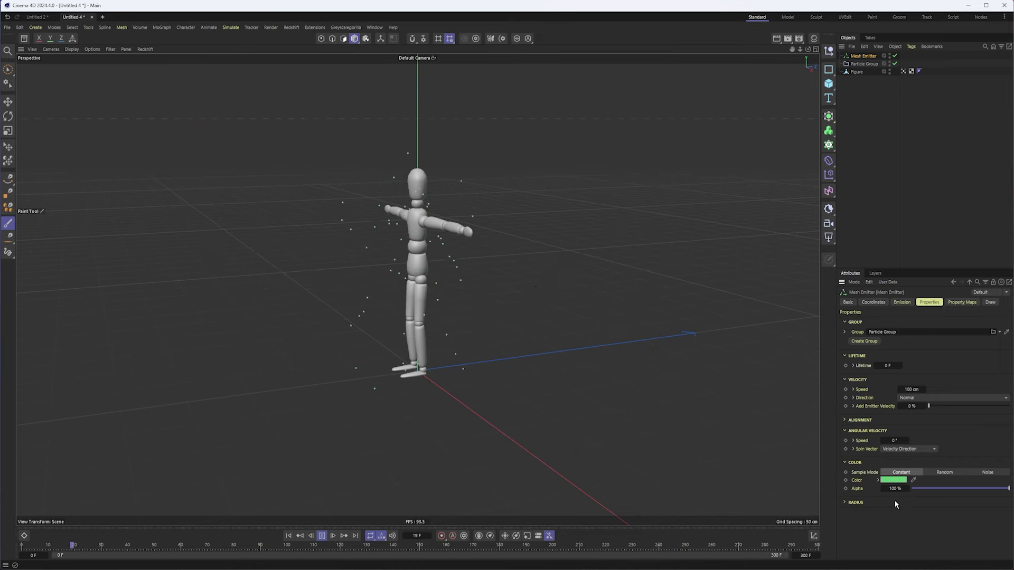
click(951, 302)
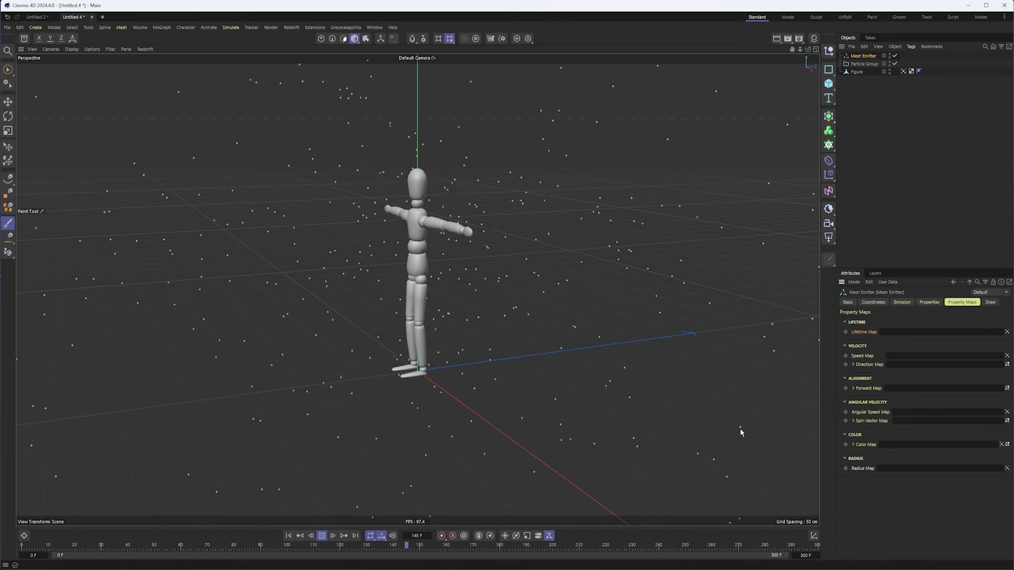
click(321, 536)
click(288, 535)
- Assign the Figure's vertex map as the Mesh Emitter's Radius Map
click(903, 72)
click(857, 73)
click(867, 58)
drag(904, 72, 908, 466)
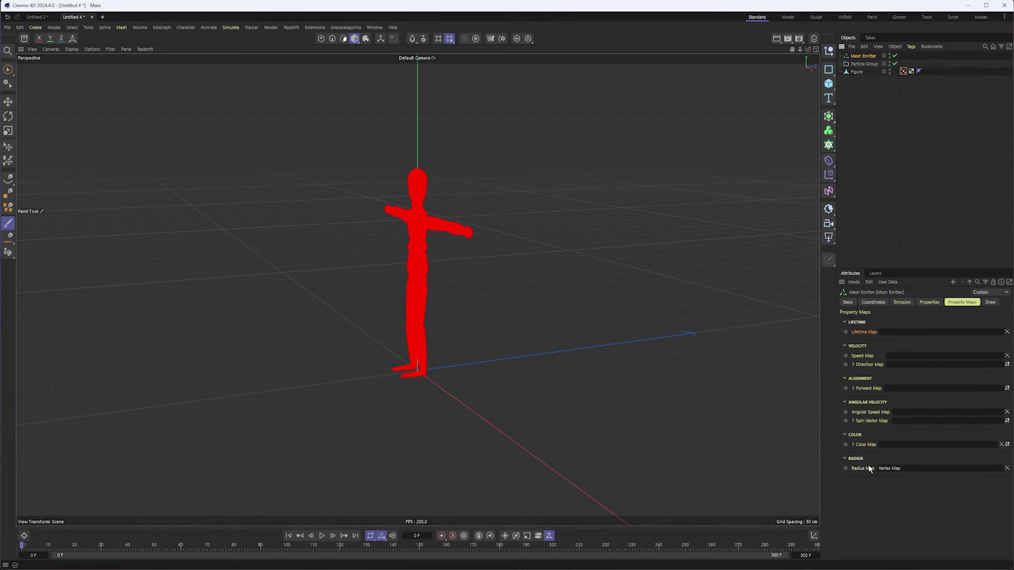
- Replace the vertex map's Freeze layer with a Linear Field and rotate the field to point straight down
click(903, 71)
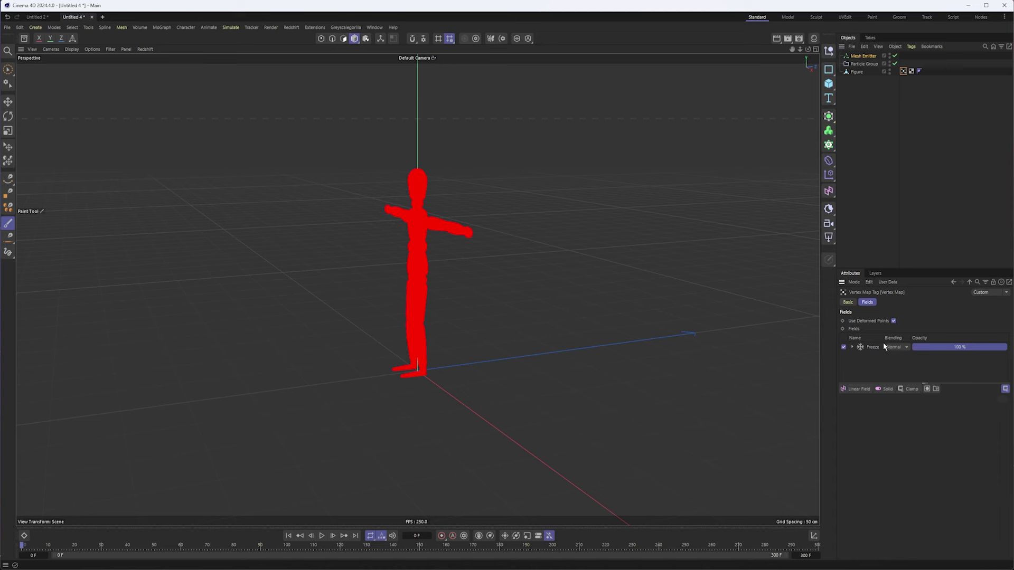
click(872, 348)
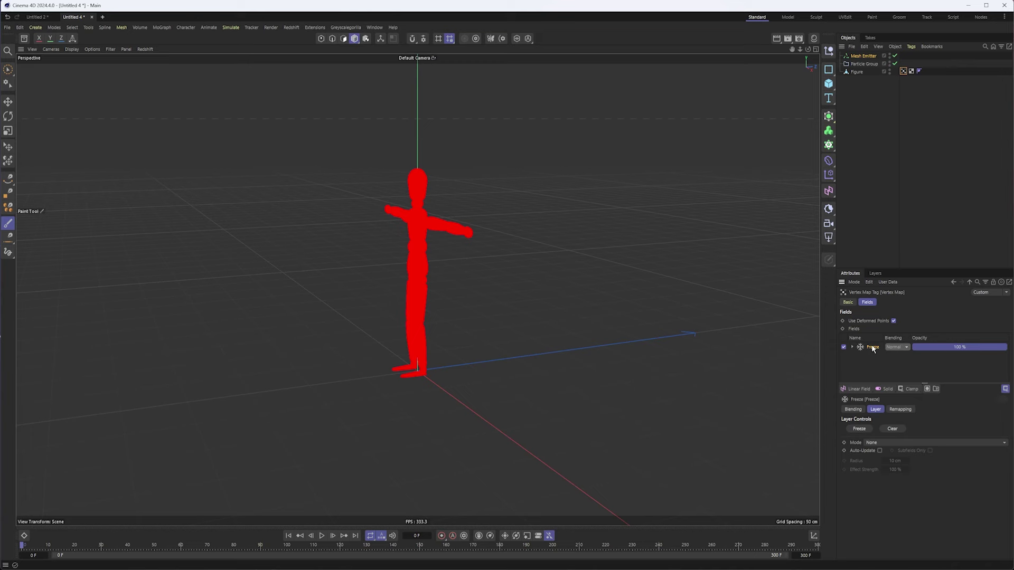
key(Delete)
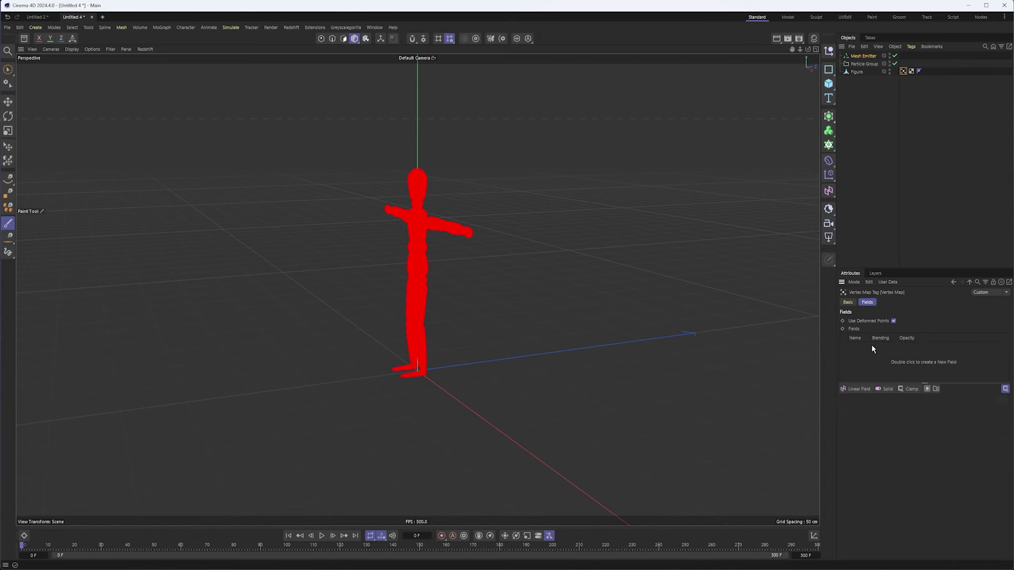
click(854, 391)
alt+drag(509, 389, 565, 390)
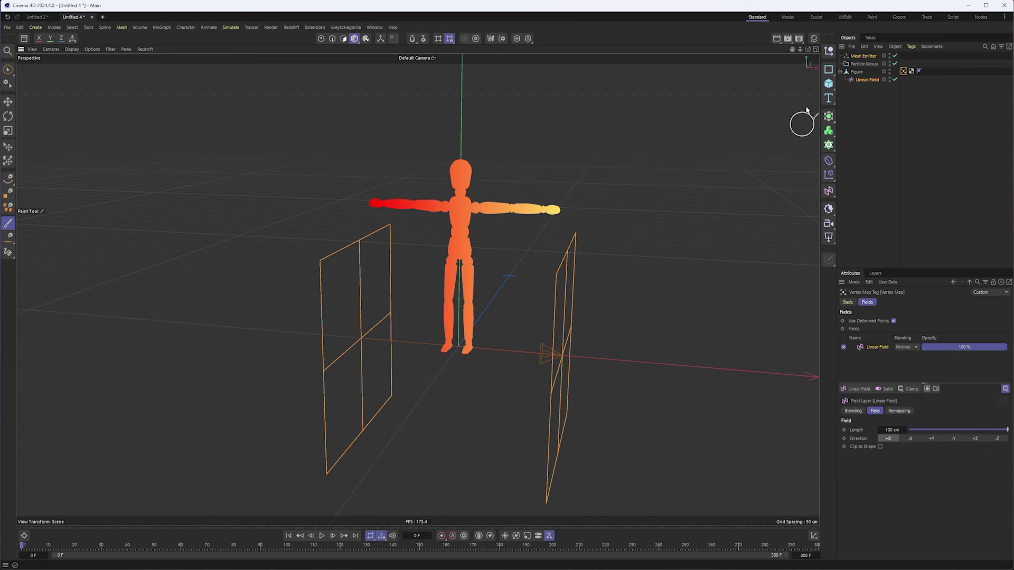
key(r)
click(470, 288)
drag(481, 306, 532, 389)
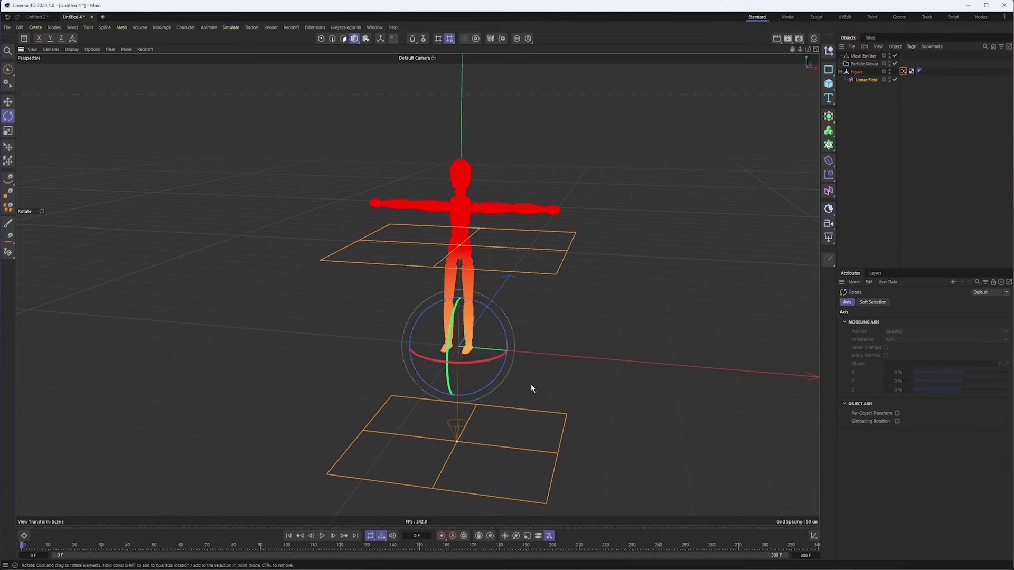
- Shorten the Linear Field to about 43 cm, raised to span the figure's feet to hips, and briefly play the simulation
key(t)
drag(460, 421, 439, 357)
key(e)
drag(503, 441, 395, 252)
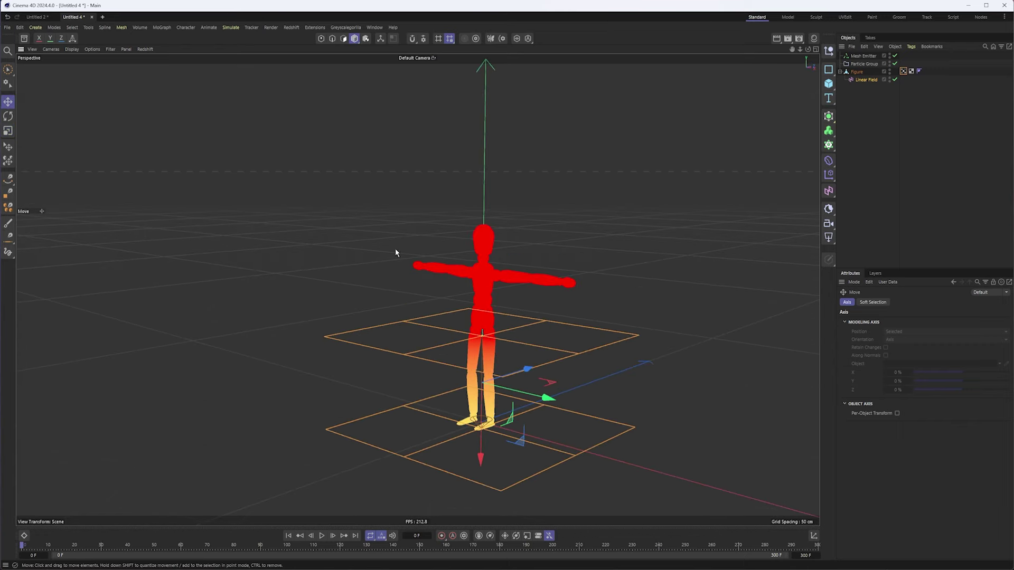
click(322, 536)
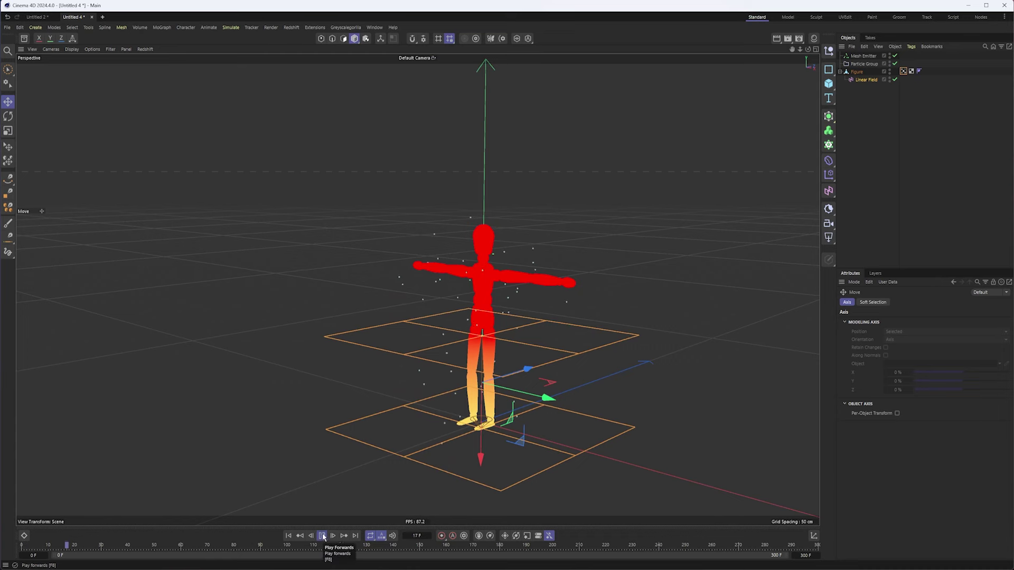
click(321, 537)
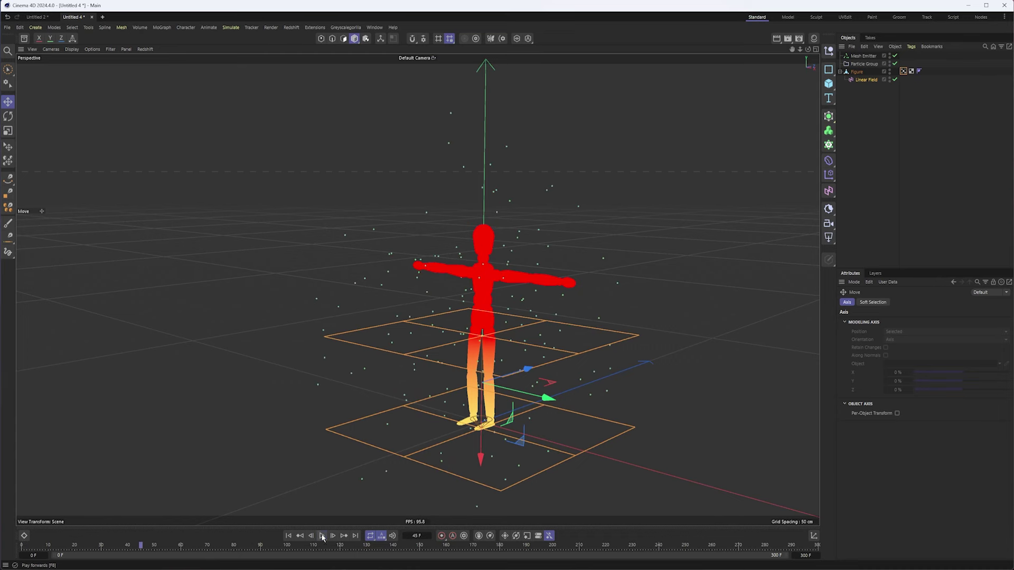
- Enable Draw Geometry for the Mesh Emitter and replay the simulation from the start
click(864, 55)
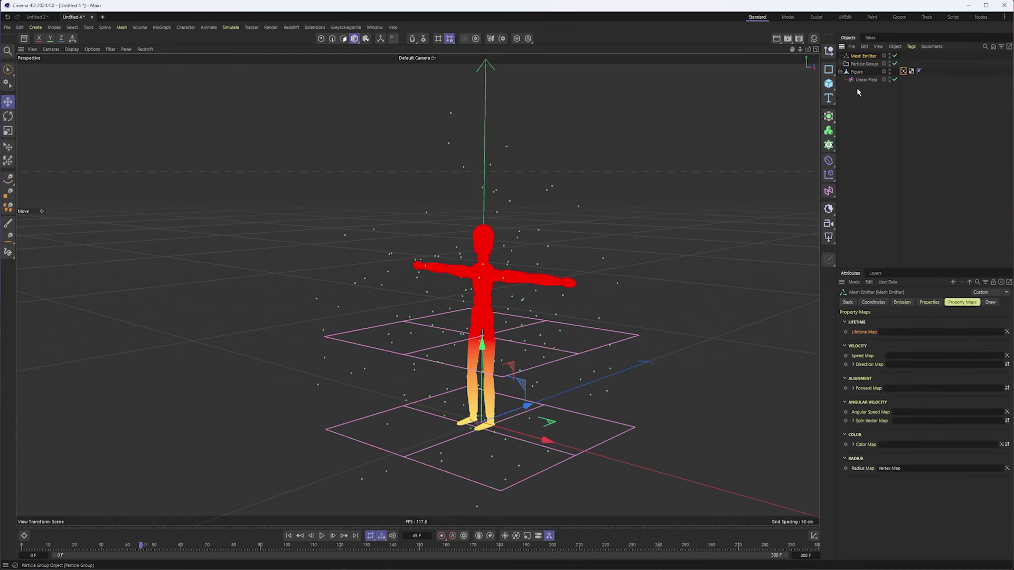
click(899, 303)
click(930, 302)
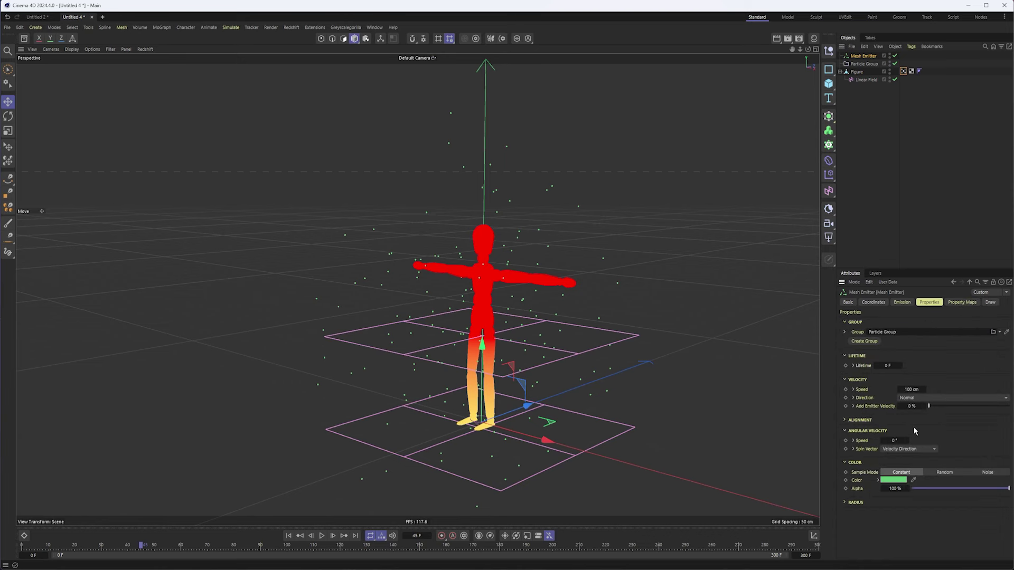
click(846, 503)
click(990, 302)
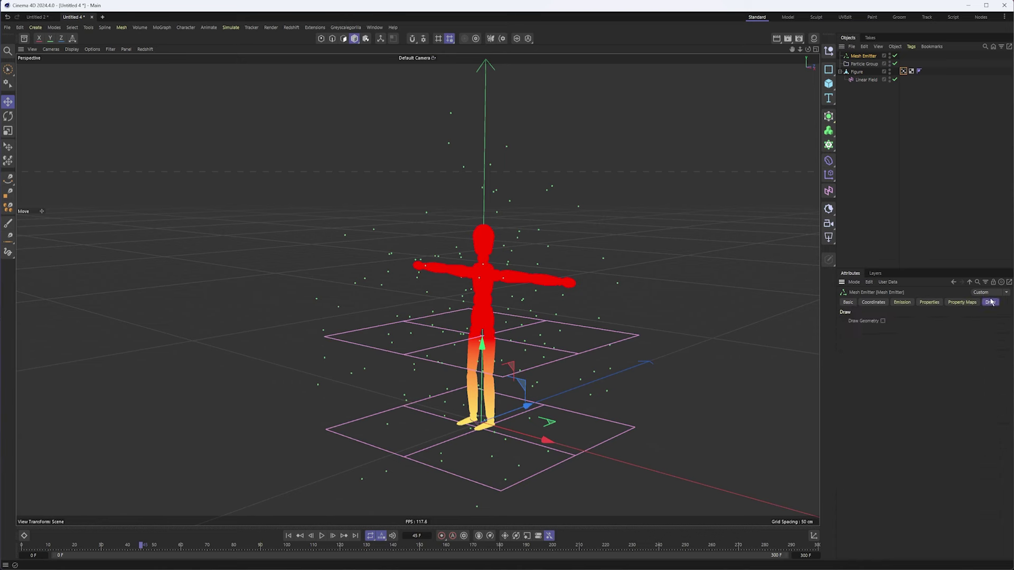
click(883, 321)
click(288, 535)
click(322, 535)
click(321, 536)
- Enable Draw Radius for the Particle Group and replay the simulation, viewing the particle sizes from different angles
click(858, 64)
click(900, 303)
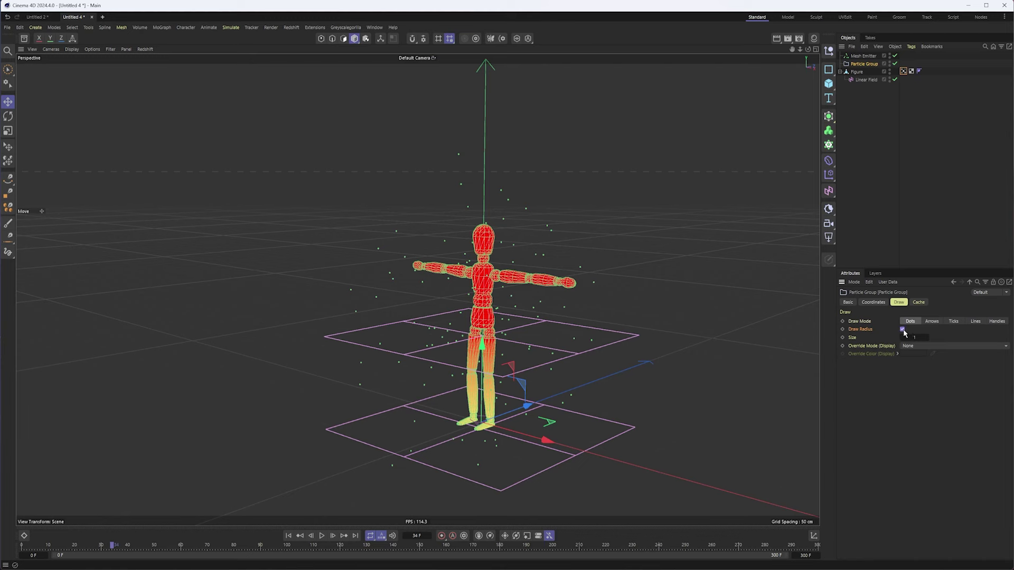
click(288, 537)
click(322, 537)
alt+drag(455, 371, 496, 356)
alt+middle_drag(495, 353, 473, 329)
alt+right_drag(473, 328, 495, 337)
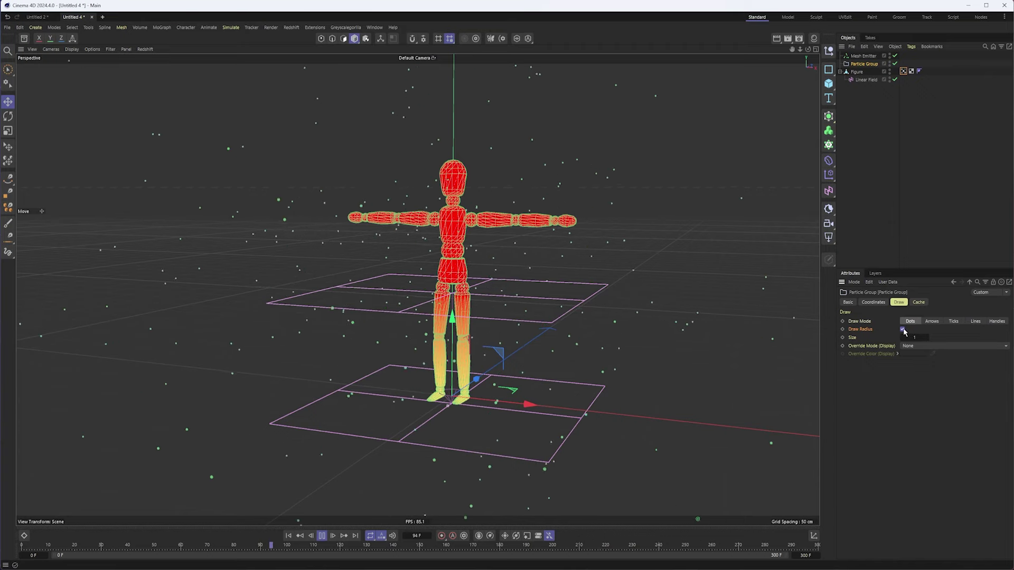
click(322, 535)
click(288, 536)
click(322, 536)
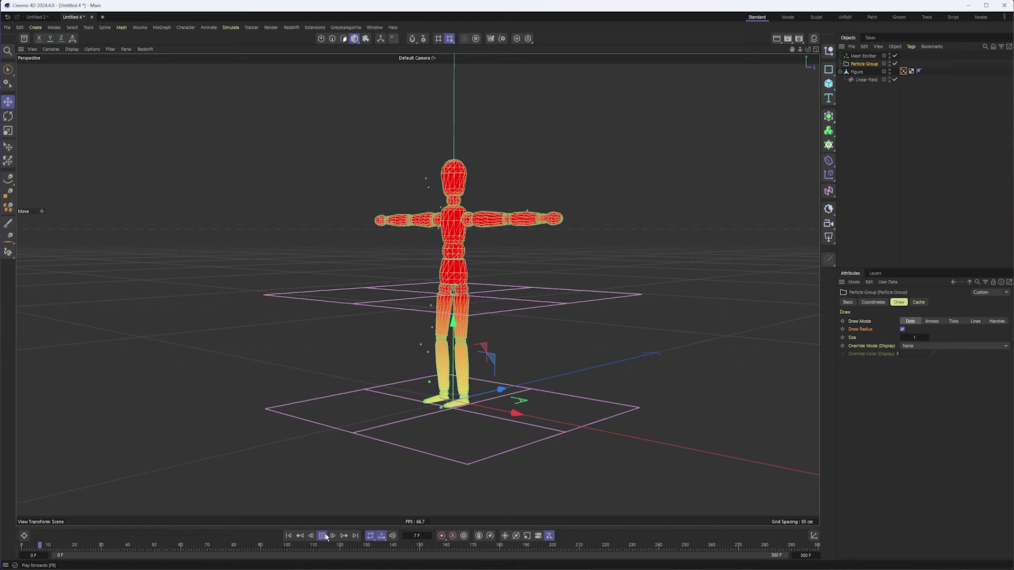
alt+drag(518, 427, 489, 306)
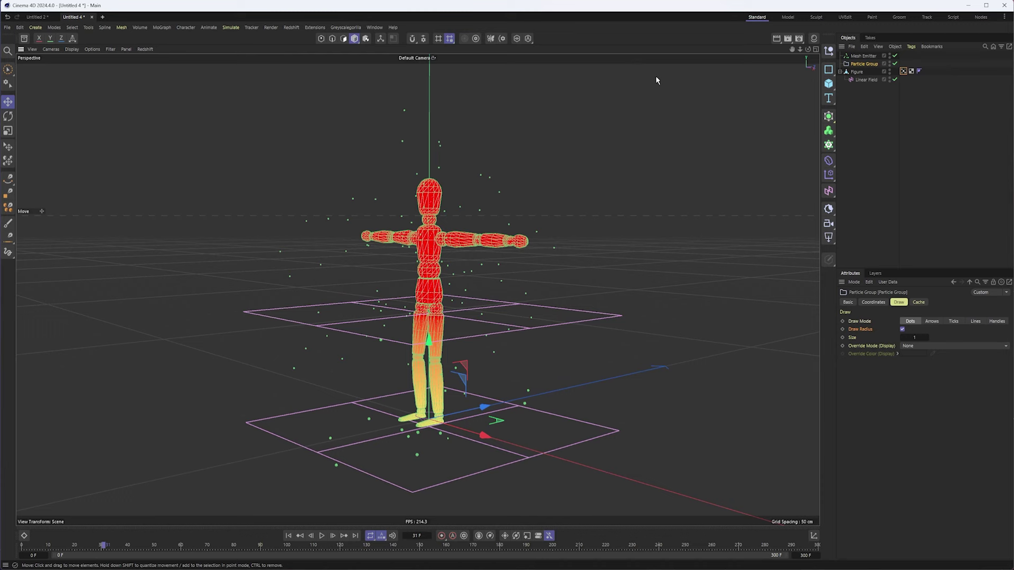
- Delete the Linear Field and the vertex map tag from the Figure
click(911, 71)
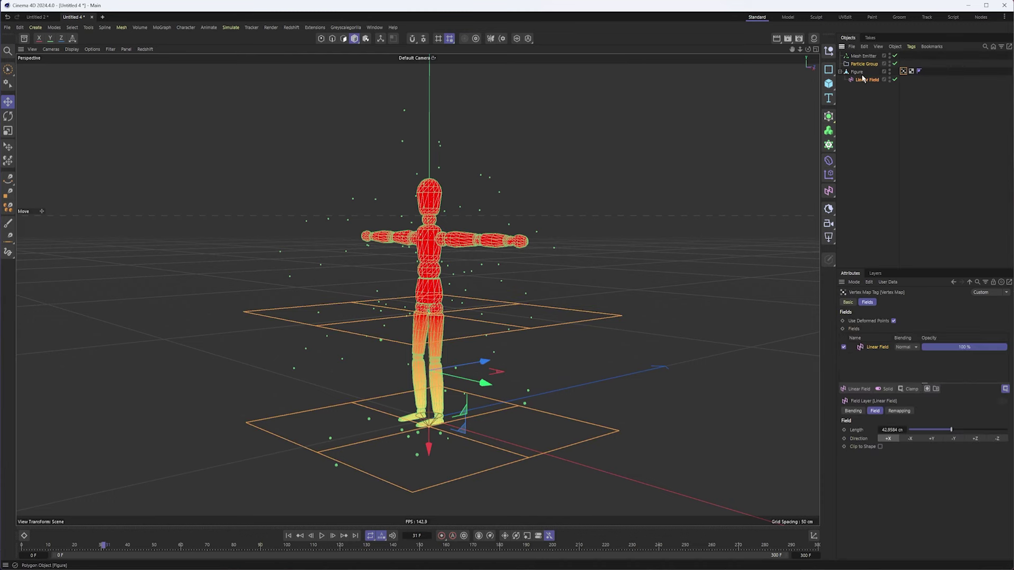
click(876, 80)
key(Delete)
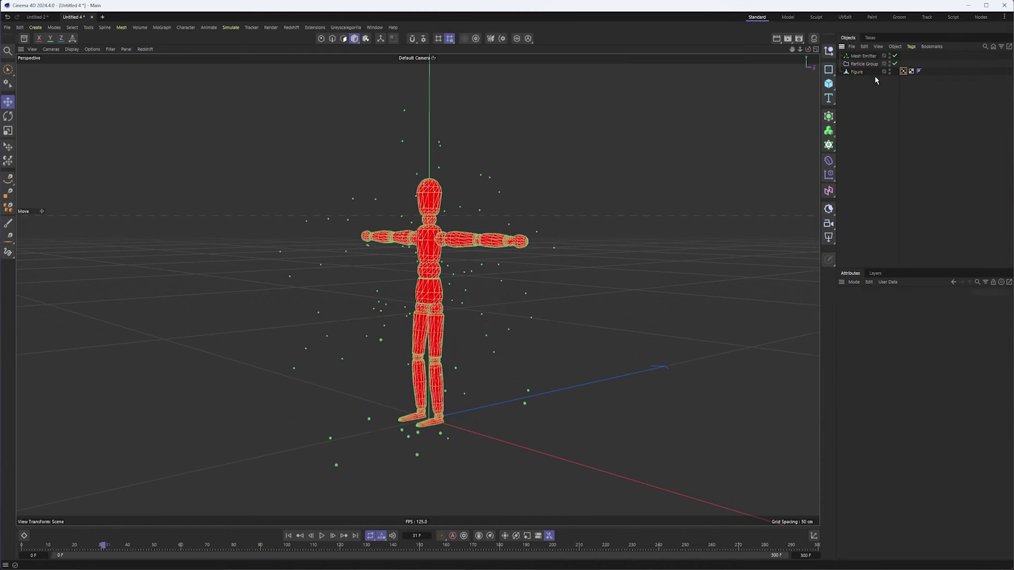
click(864, 63)
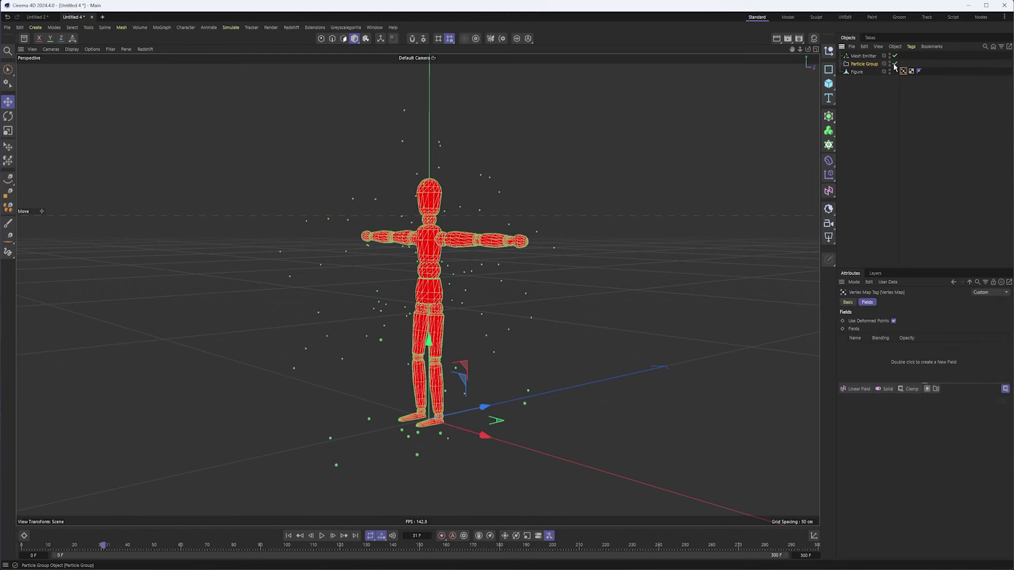
key(Delete)
- Examine the Particle Group's Draw and Cache settings, including the Alembic path and cache export options
click(864, 57)
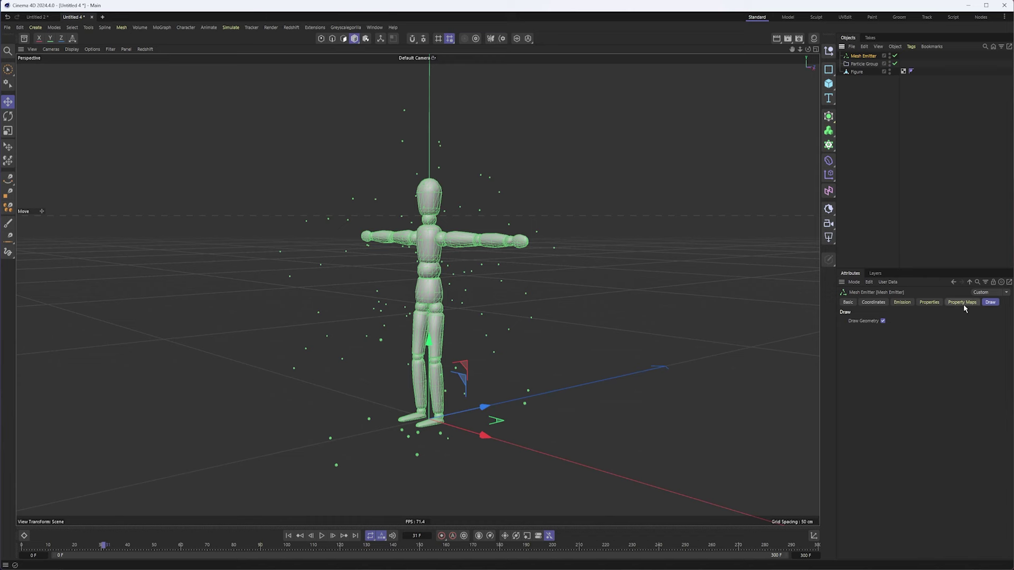
click(858, 64)
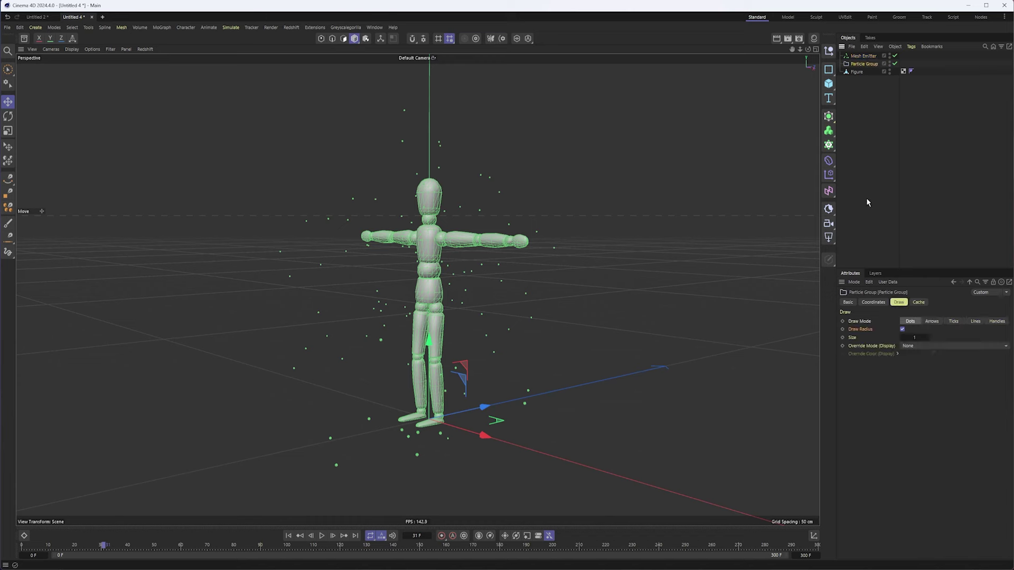
click(918, 302)
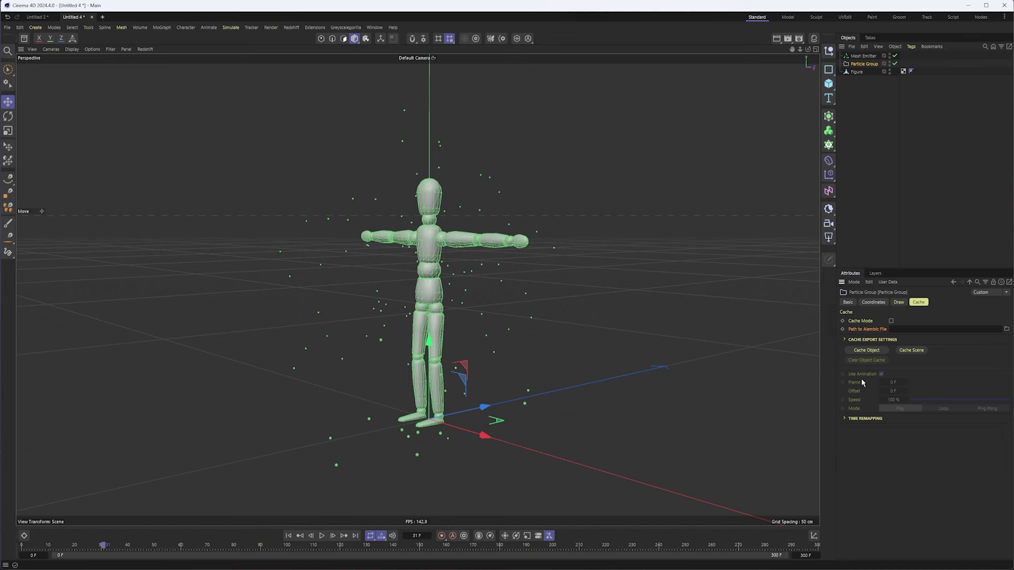
mouse_move(555, 361)
alt+mouse_down()
mouse_move(560, 370)
mouse_move(547, 376)
alt+mouse_up()
click(853, 109)
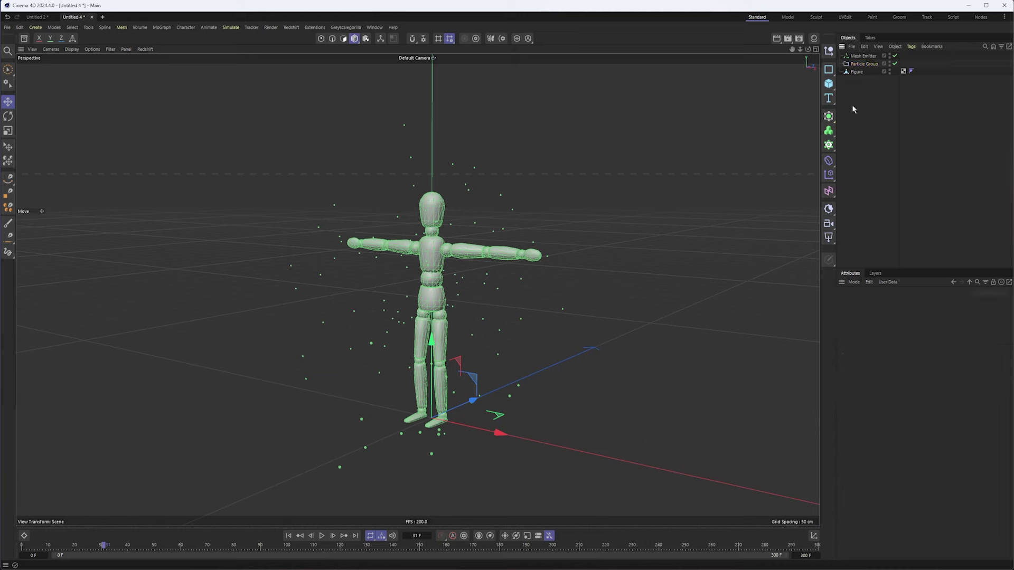
- Add a particle Condition object and nest it under the Particle Group
click(854, 64)
alt+drag(422, 244, 475, 245)
click(231, 27)
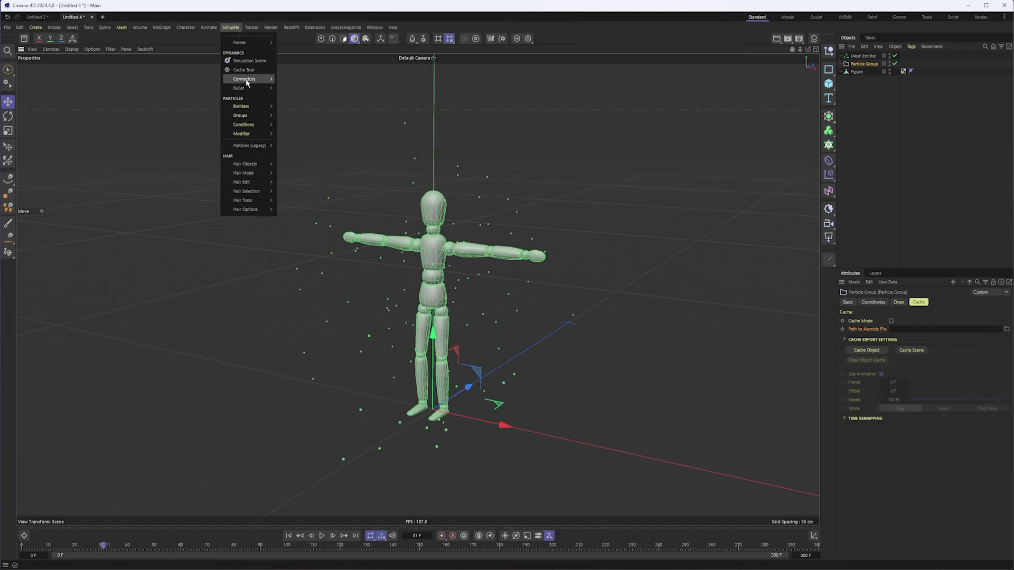
mouse_move(248, 117)
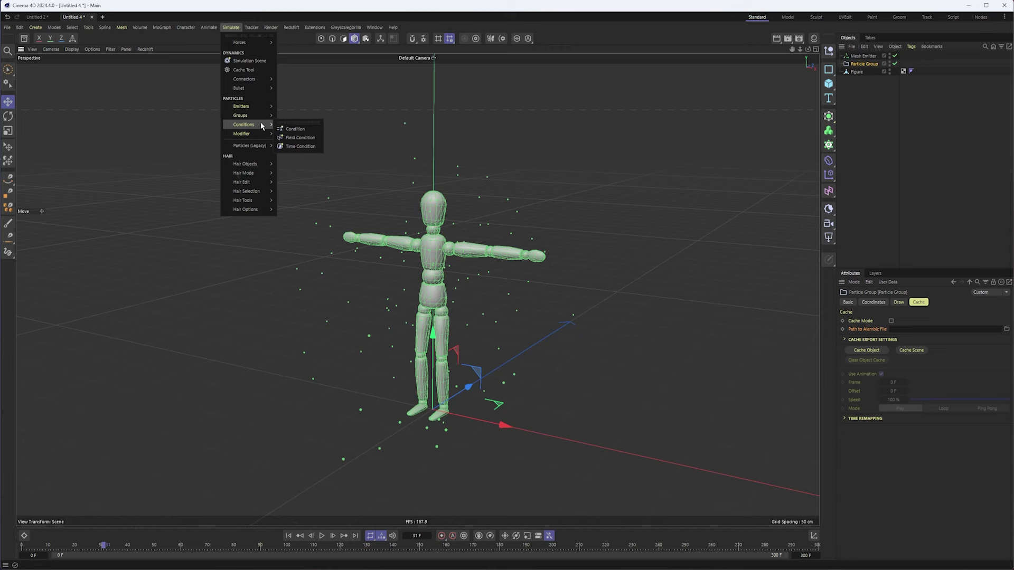
click(309, 131)
drag(860, 56, 866, 71)
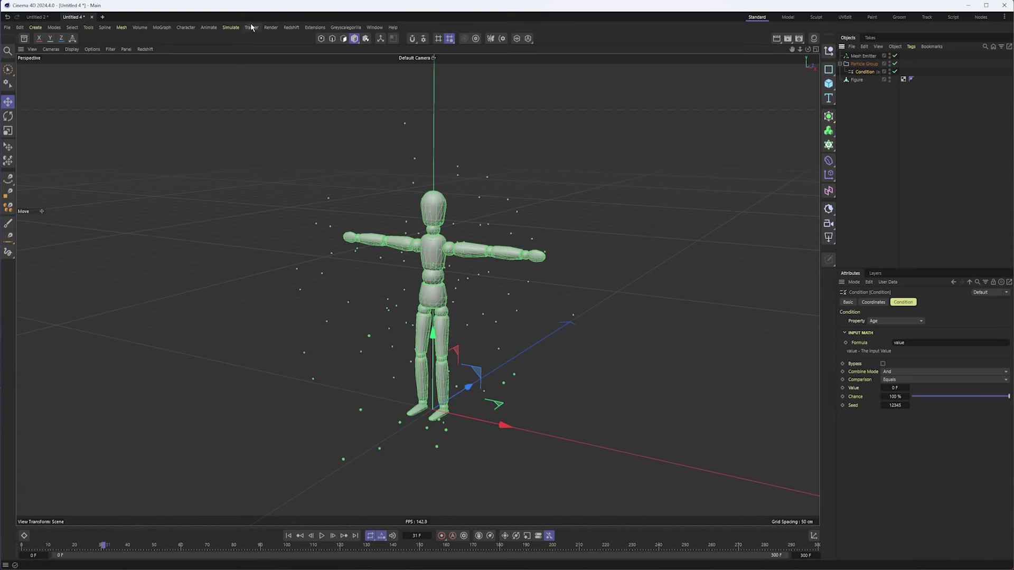
click(231, 27)
mouse_move(251, 135)
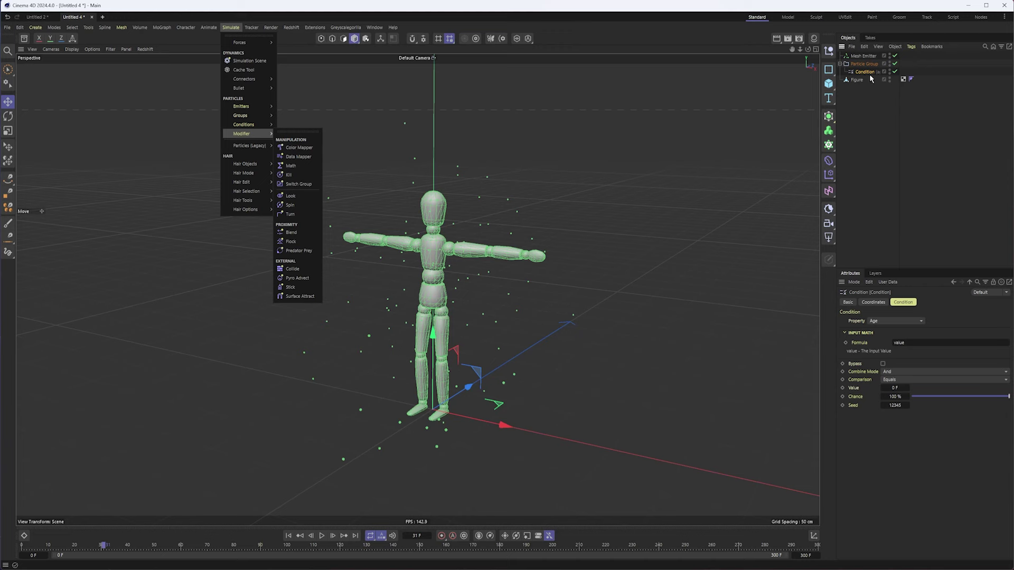
click(870, 105)
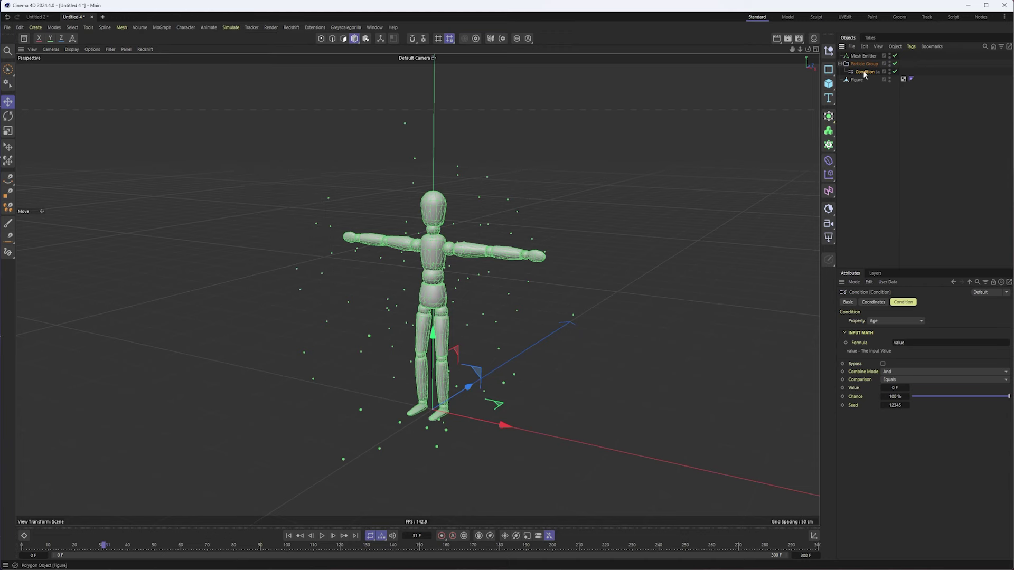
- Try Angular Velocity and Color as the Condition's Property, examining the Extract options for each
click(877, 322)
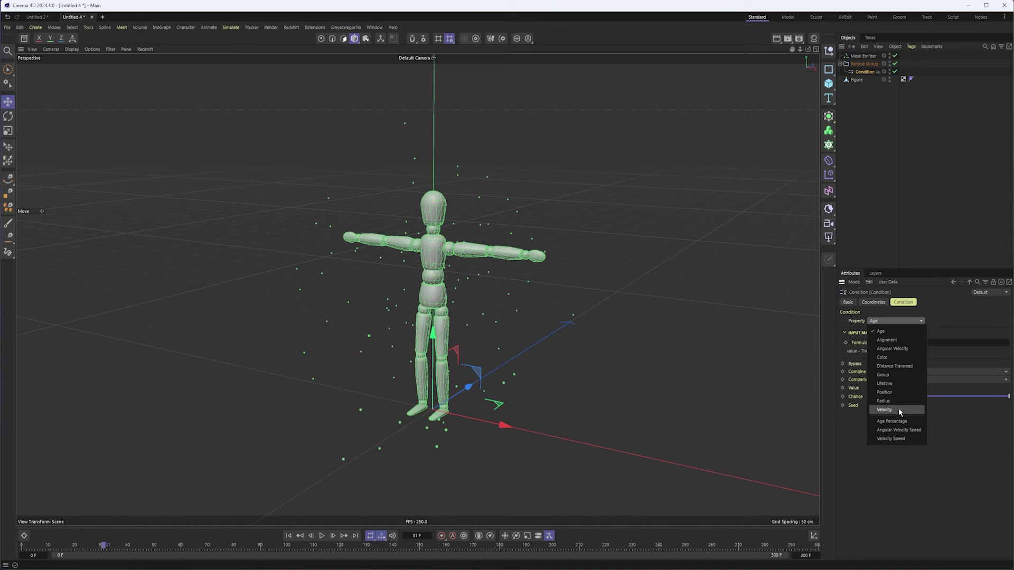
click(893, 335)
click(891, 322)
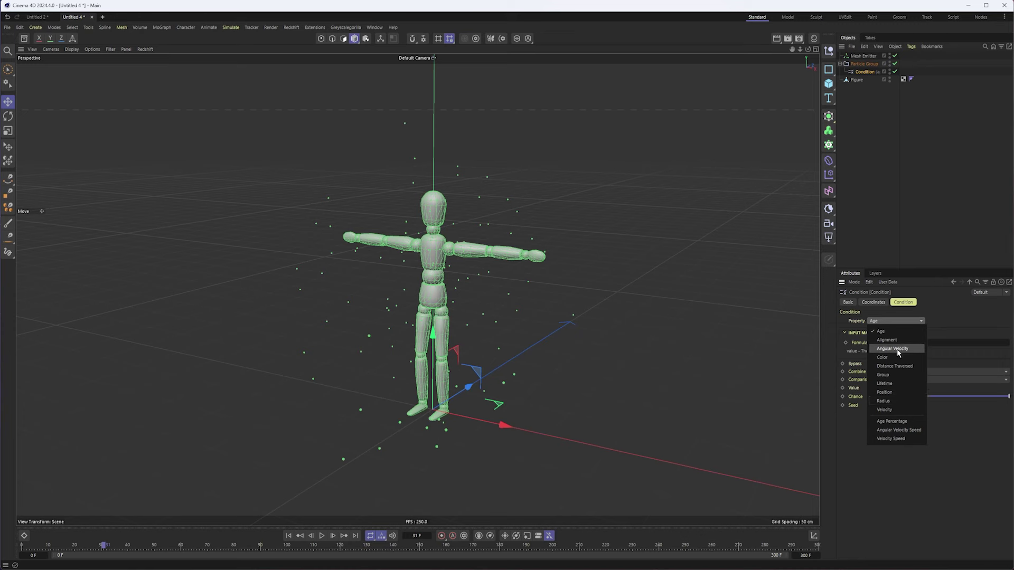
click(897, 351)
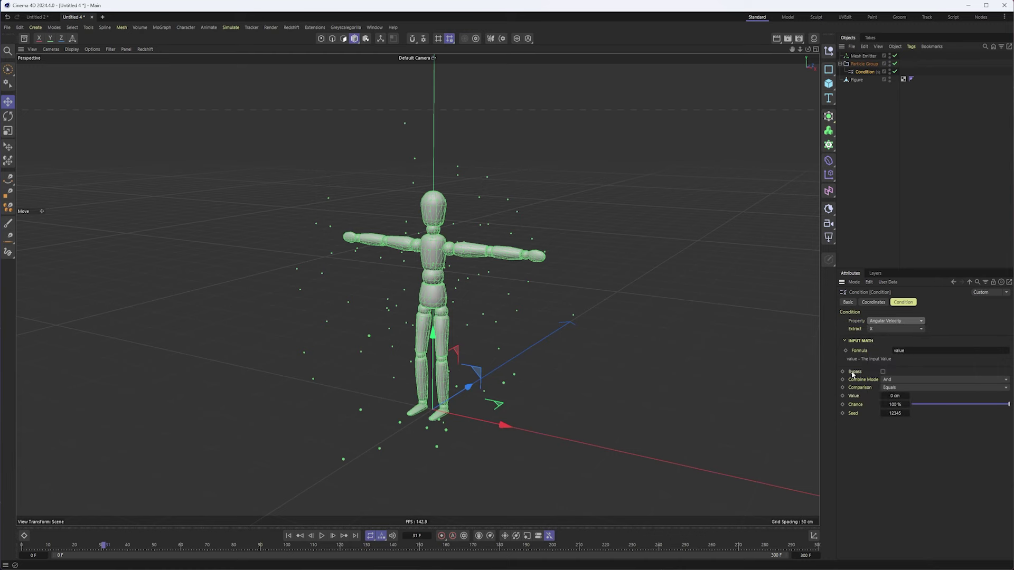
click(885, 329)
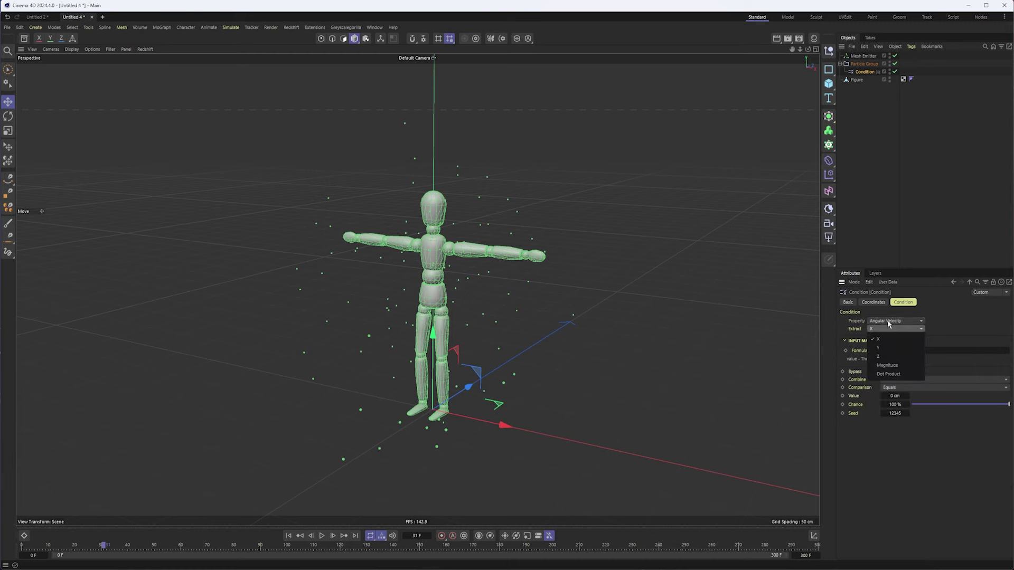
click(889, 321)
click(896, 357)
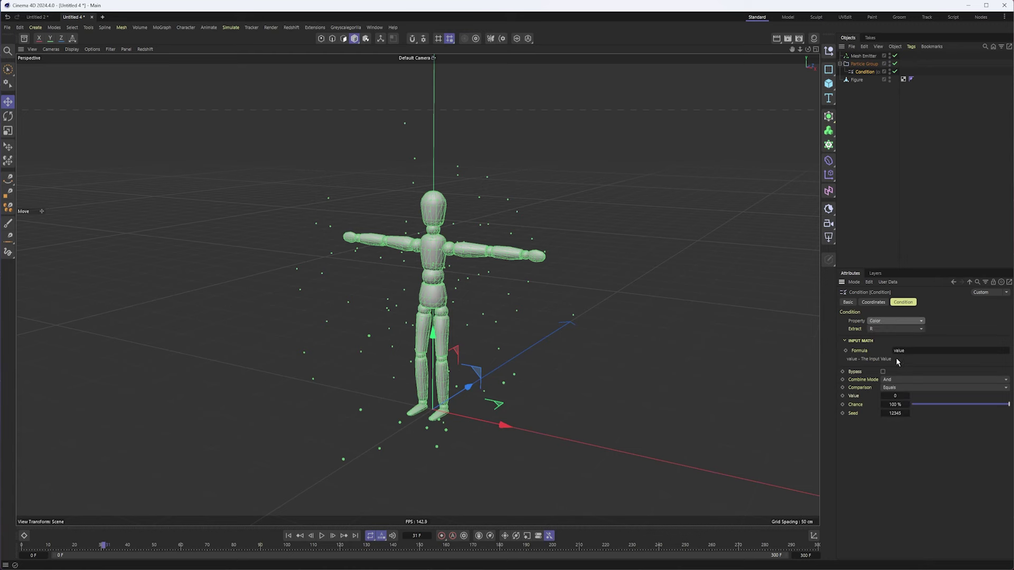
click(883, 329)
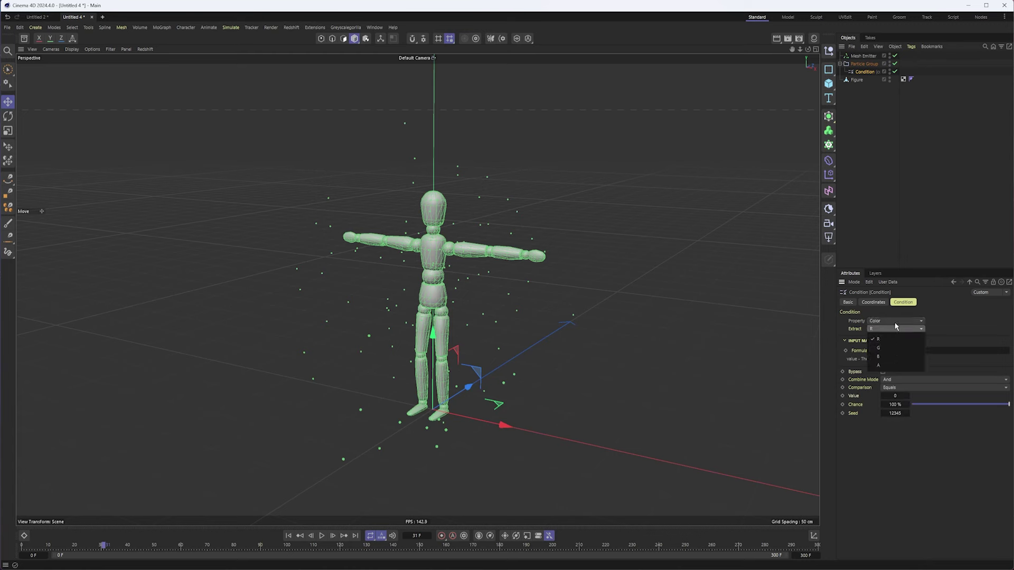
- Try Distance Traversed as the Condition's Property, and return the Property to Age
click(897, 322)
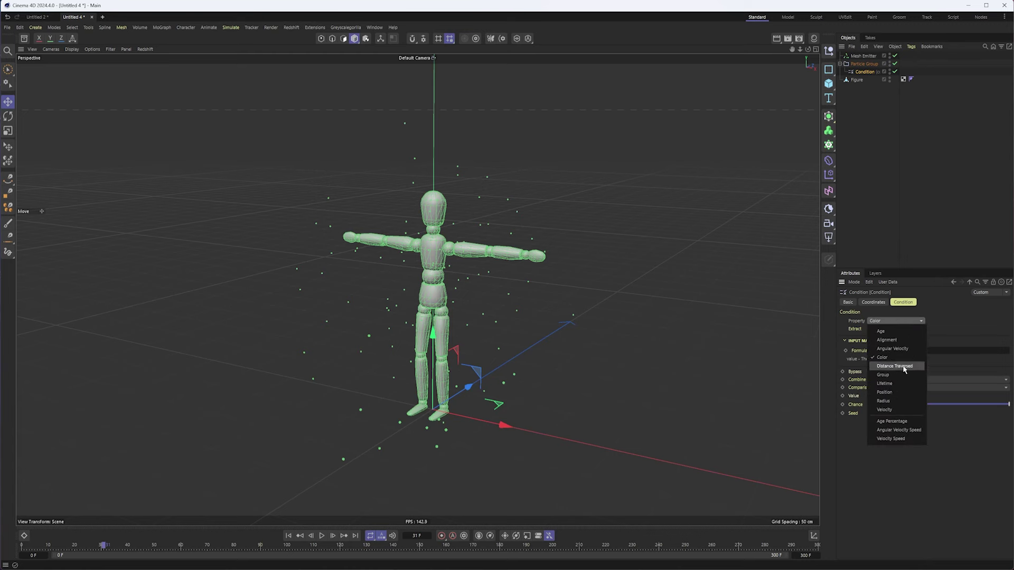
click(904, 367)
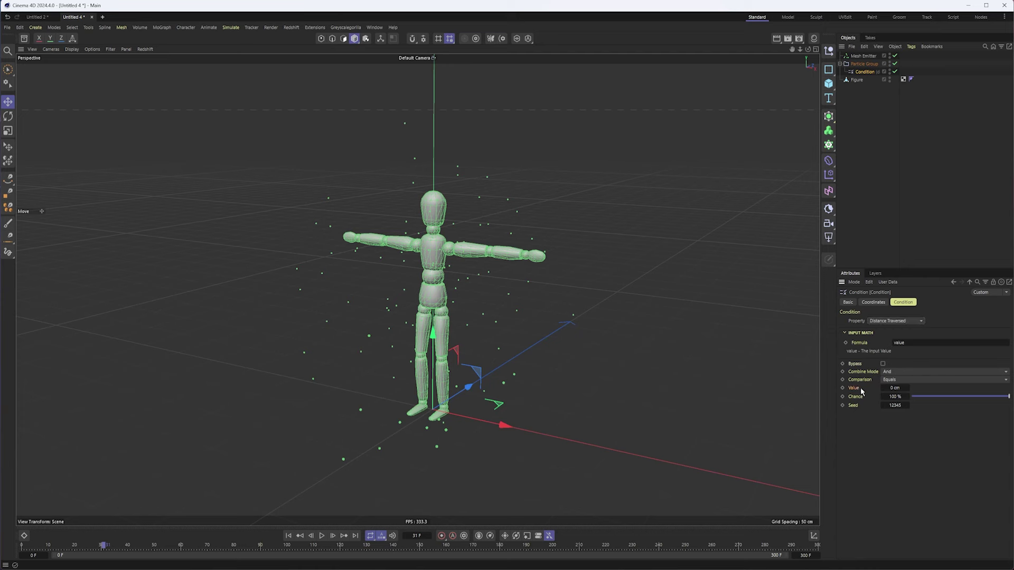
click(896, 321)
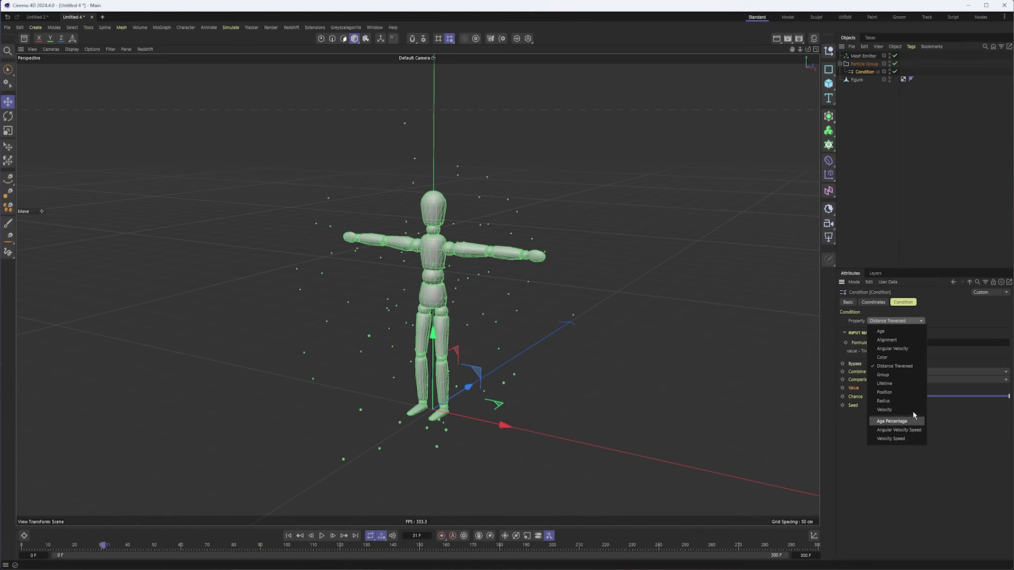
click(904, 331)
alt+drag(686, 376, 683, 372)
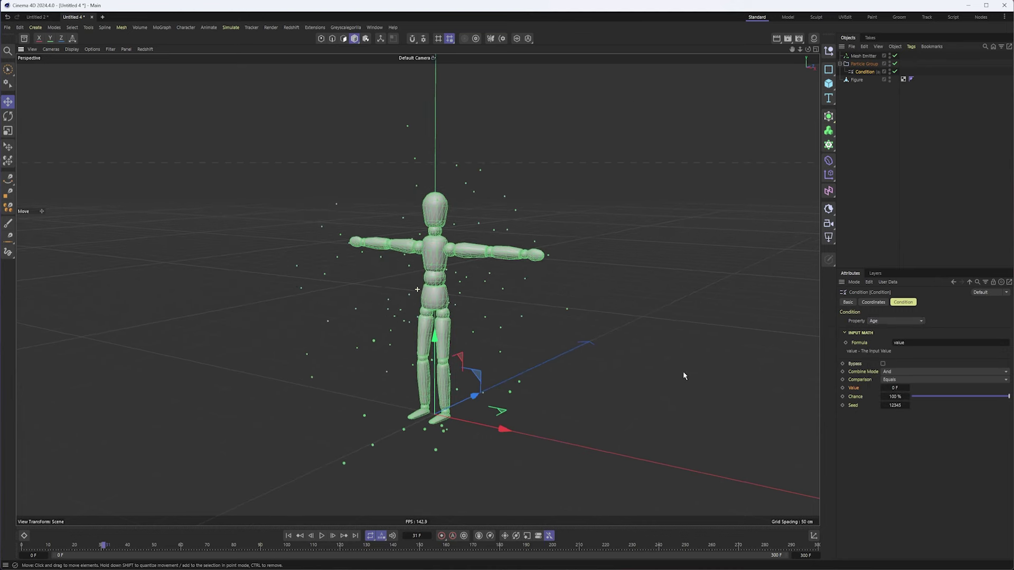
- Examine the Condition's Formula, Combine Mode and Comparison options without changing them
double_click(928, 344)
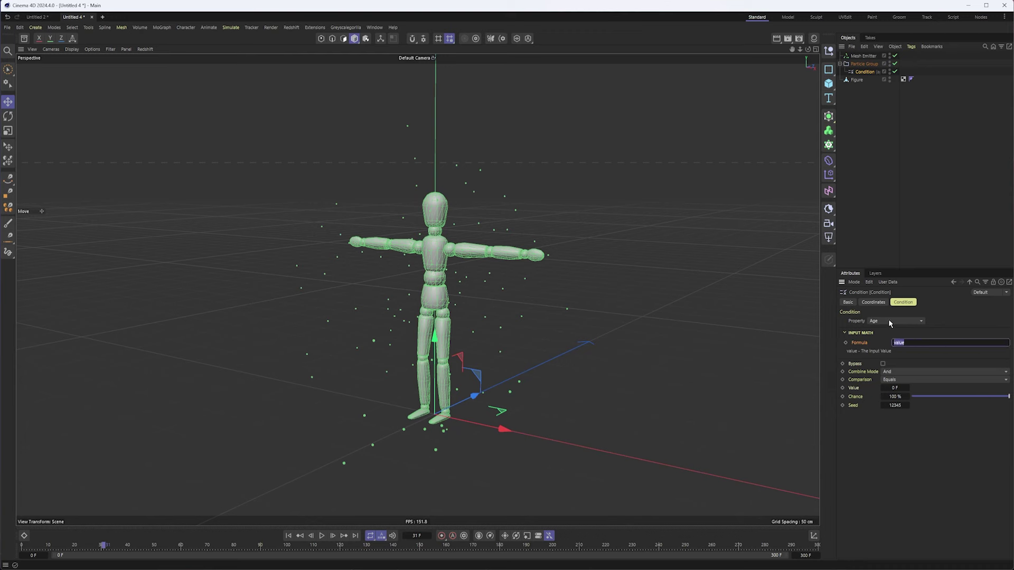
click(868, 377)
click(897, 373)
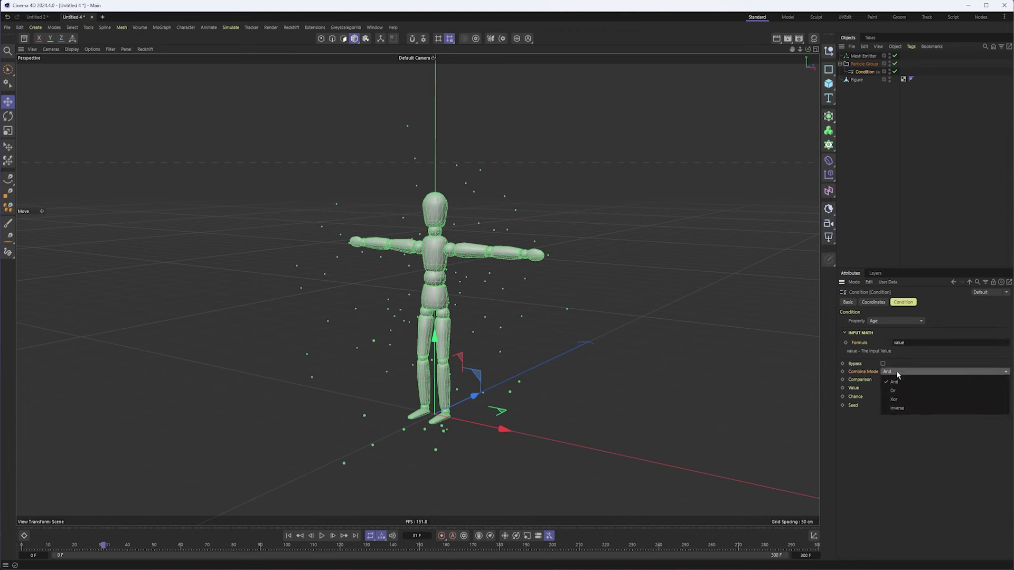
click(905, 361)
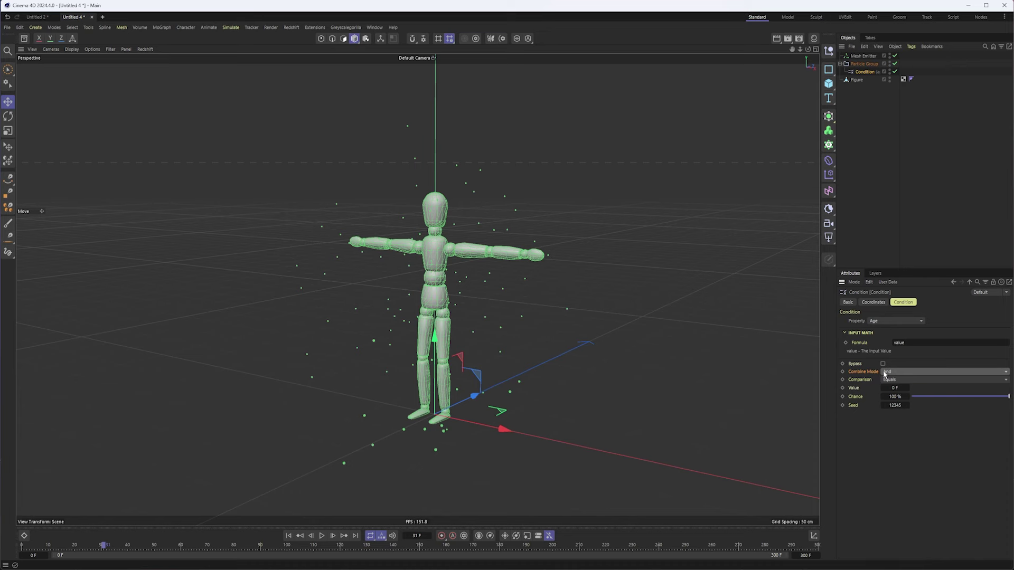
click(896, 380)
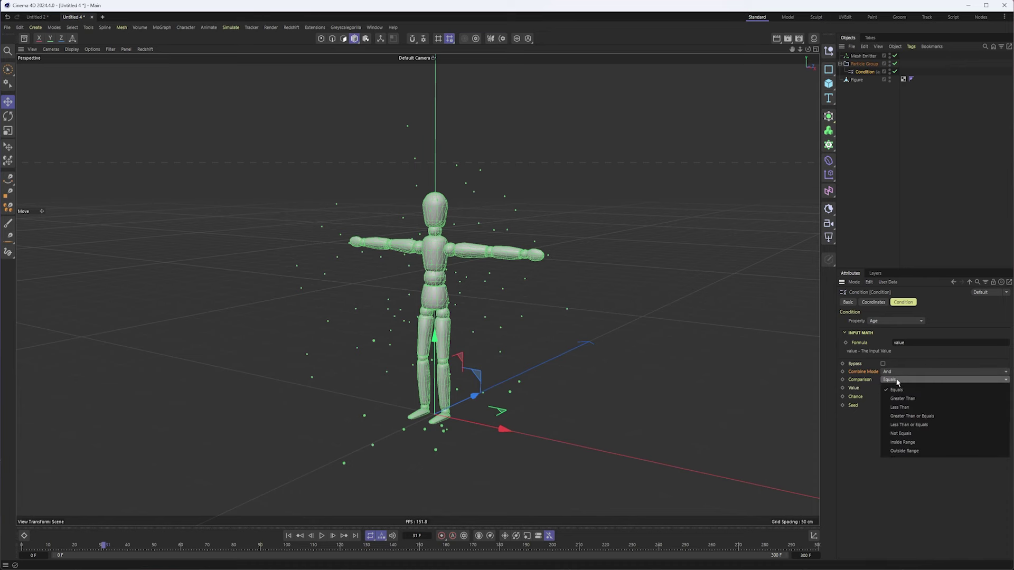
click(898, 378)
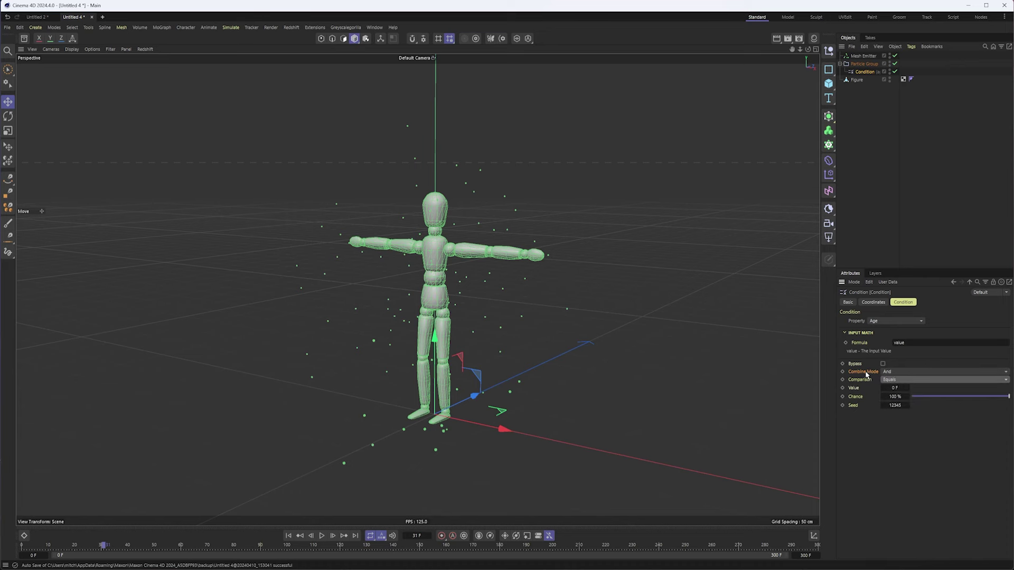
click(893, 381)
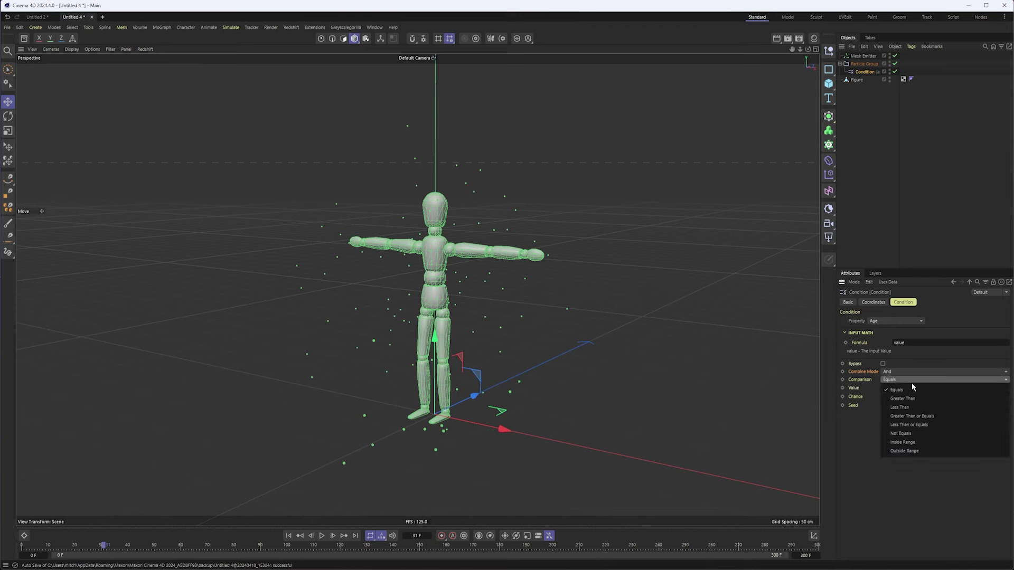
click(901, 390)
click(907, 371)
click(905, 358)
click(903, 379)
click(915, 364)
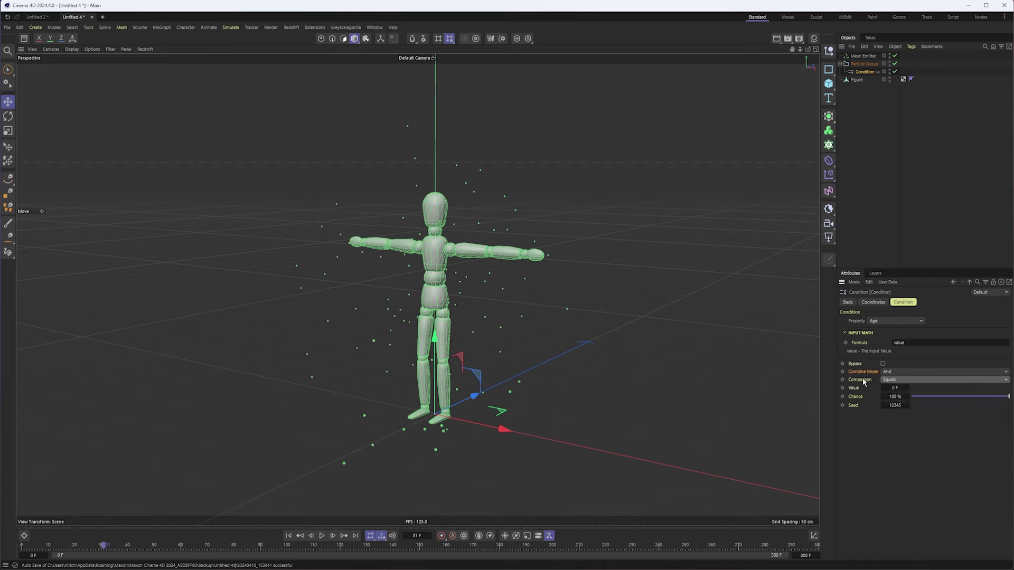
- Set the Condition's age Value to 10 F and play the simulation from the start
click(904, 387)
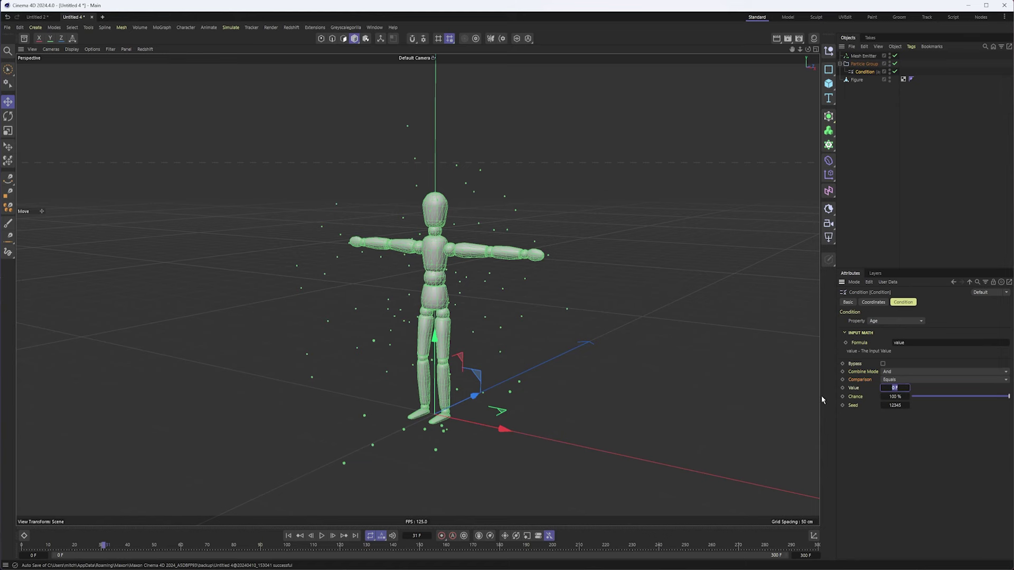
text(10)
key(Return)
alt+drag(412, 416, 507, 422)
click(288, 536)
click(321, 536)
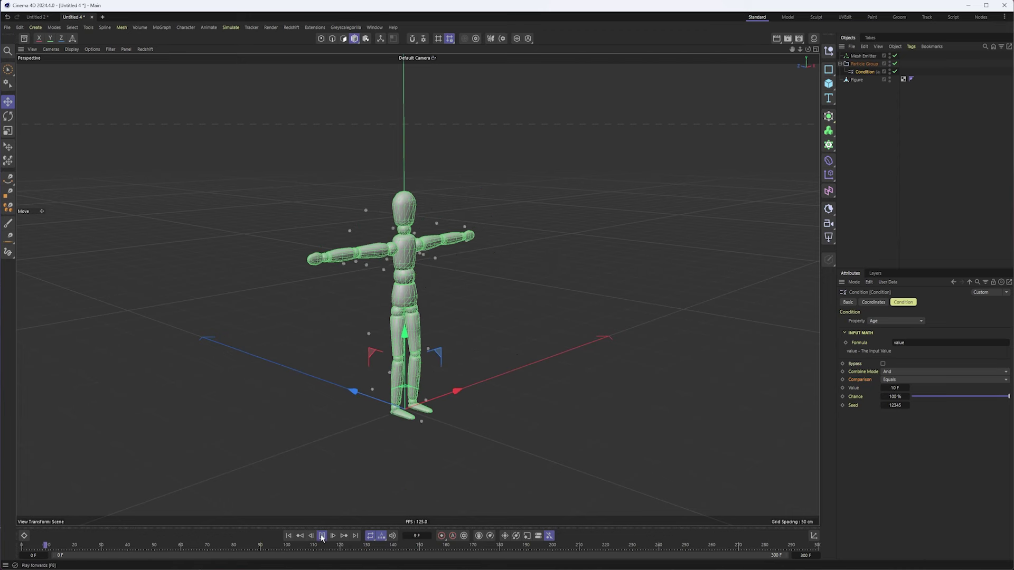
click(321, 536)
- Vary the Condition's Chance, return it to 100 %, and replay the simulation
mouse_move(992, 398)
mouse_down()
mouse_move(952, 403)
mouse_move(1010, 398)
mouse_up()
alt+drag(471, 391, 520, 388)
click(289, 536)
click(321, 536)
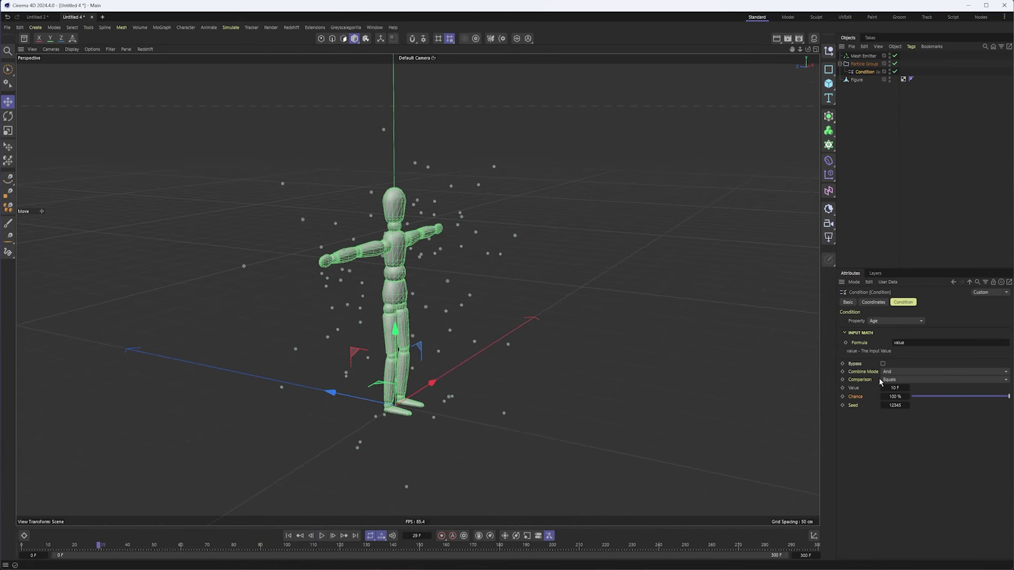
drag(934, 397, 1009, 397)
click(322, 536)
- Add a Kill modifier as a child of the Condition and replay the simulation from the start
click(231, 27)
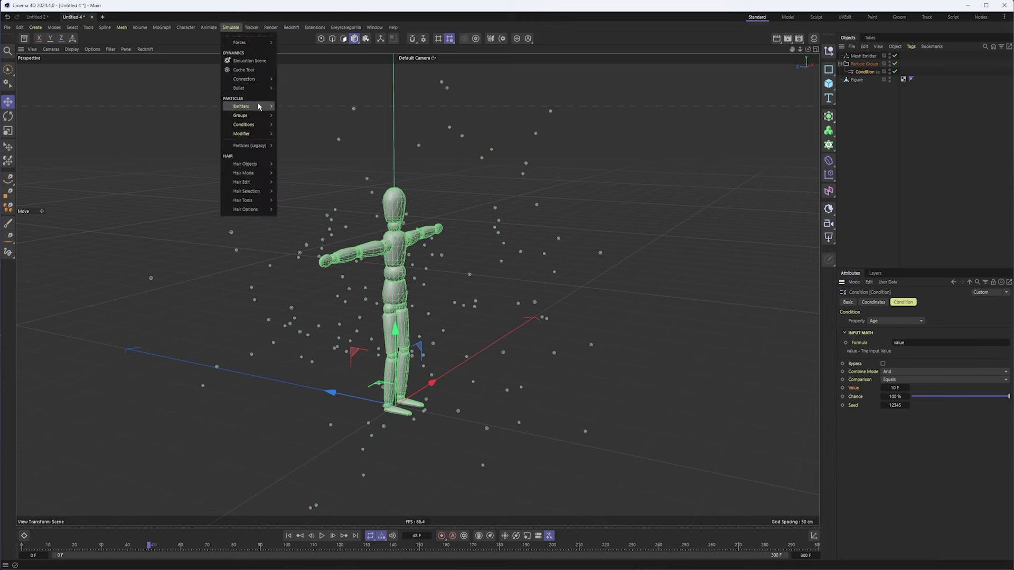
mouse_move(259, 107)
mouse_move(255, 136)
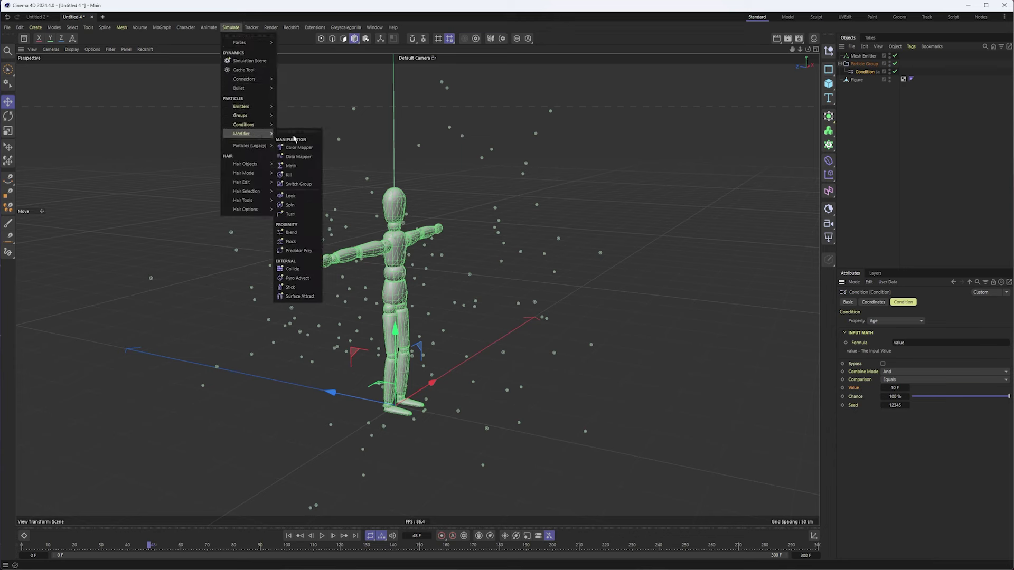
click(301, 176)
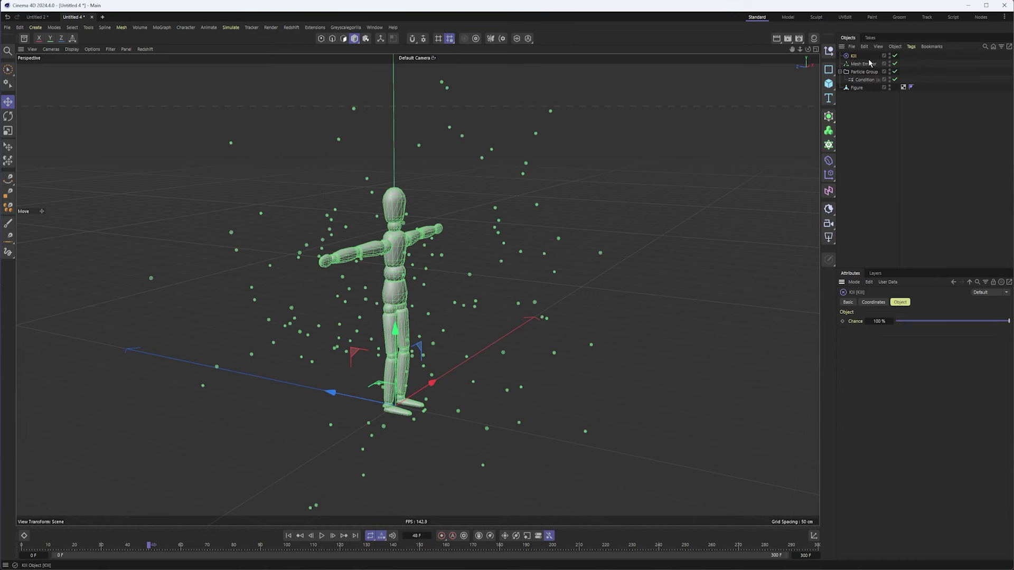
drag(863, 75, 865, 79)
click(288, 536)
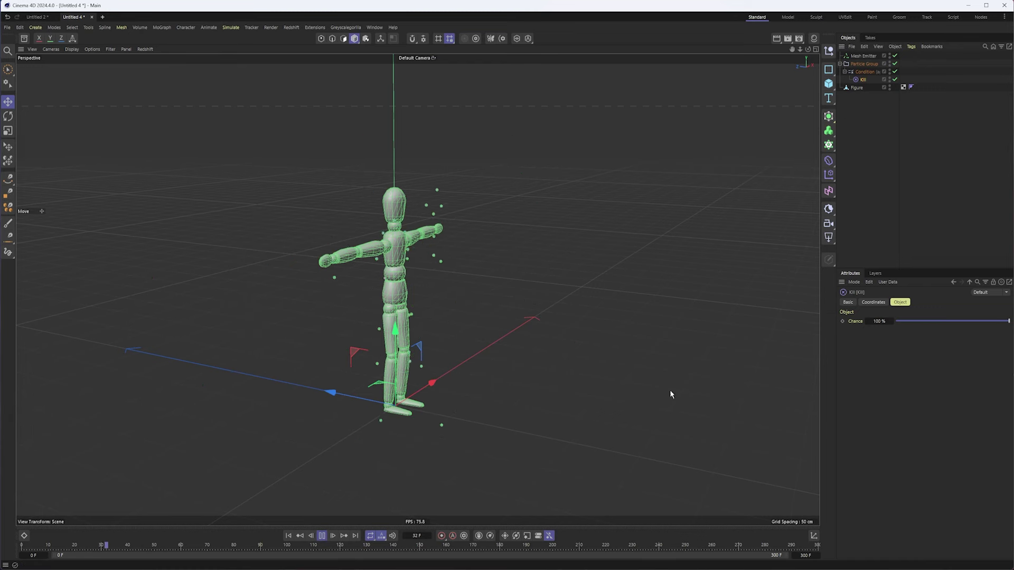
- Vary the Condition's Chance down to about 46 % and examine the Combine Mode options, keeping And
click(866, 73)
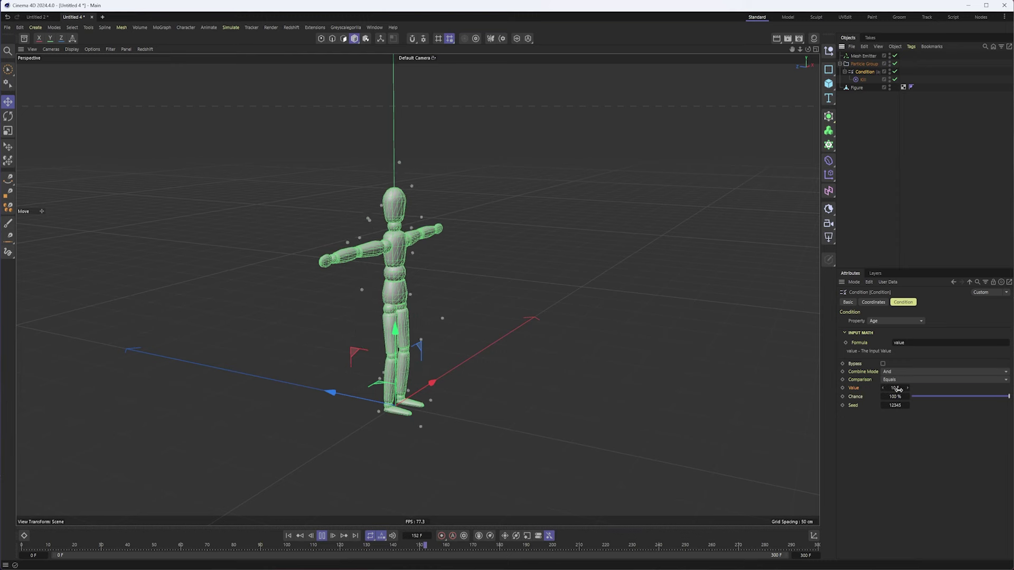
drag(998, 400, 986, 400)
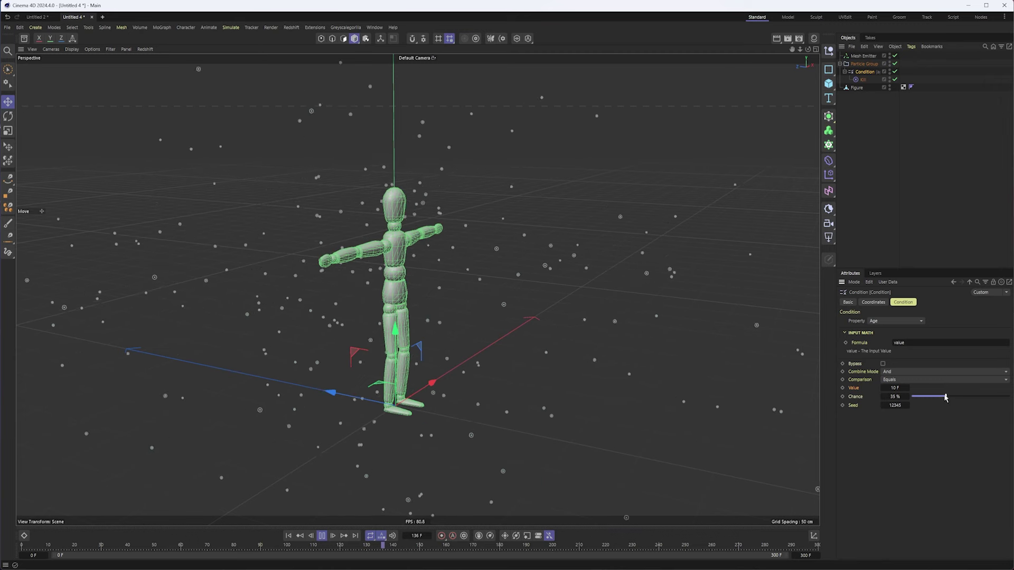
click(895, 372)
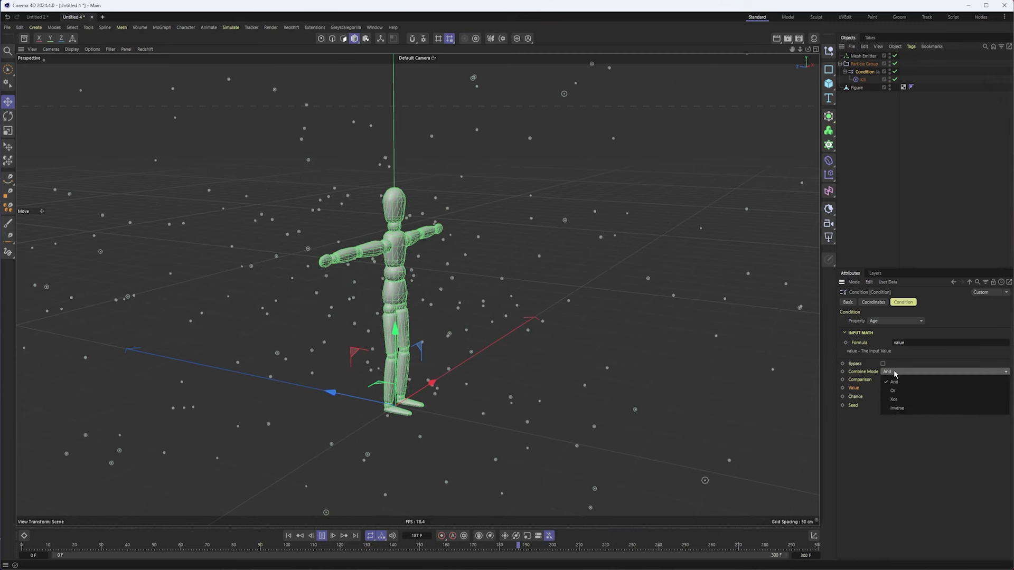
click(892, 477)
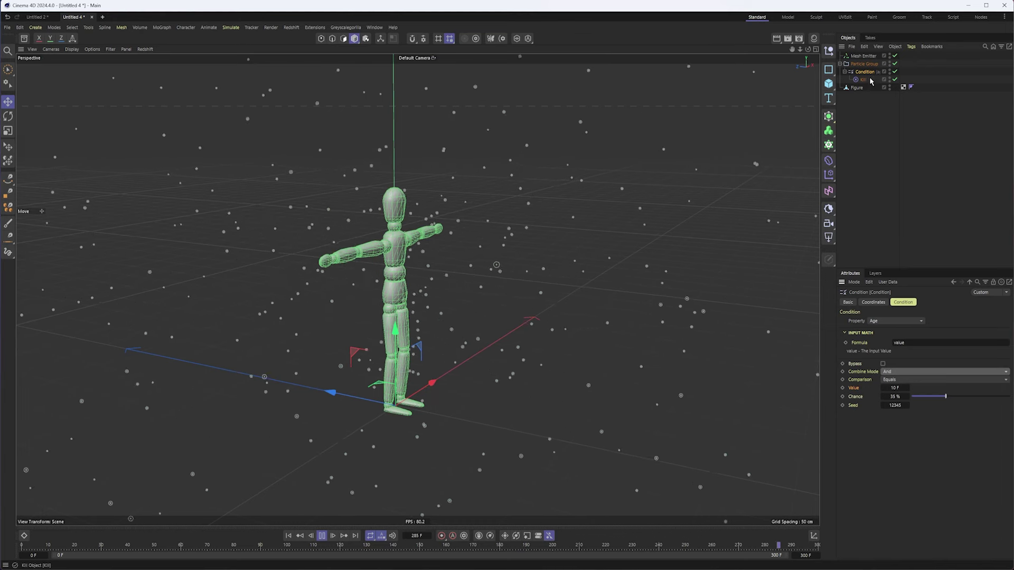
drag(942, 403, 967, 400)
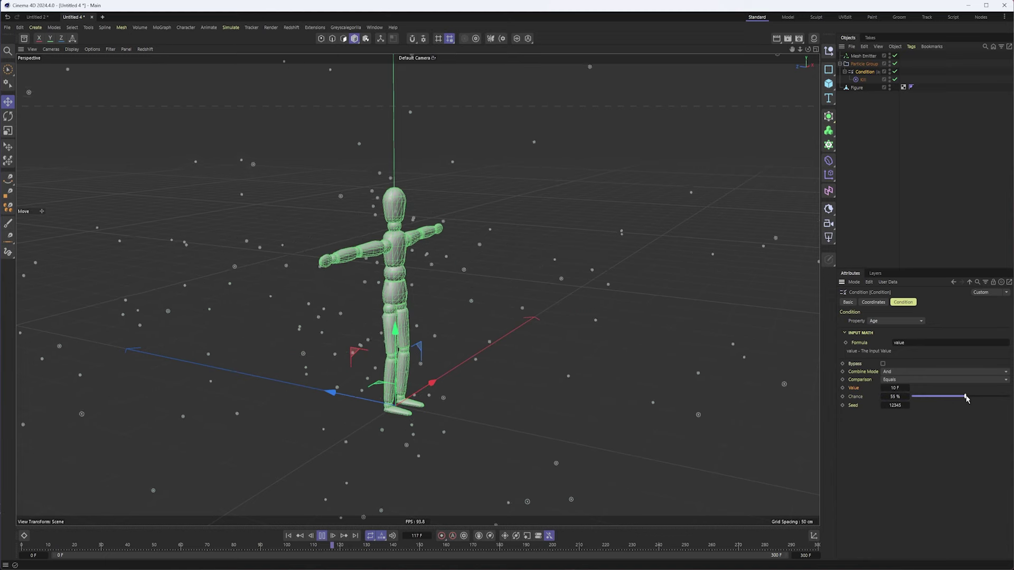
click(924, 372)
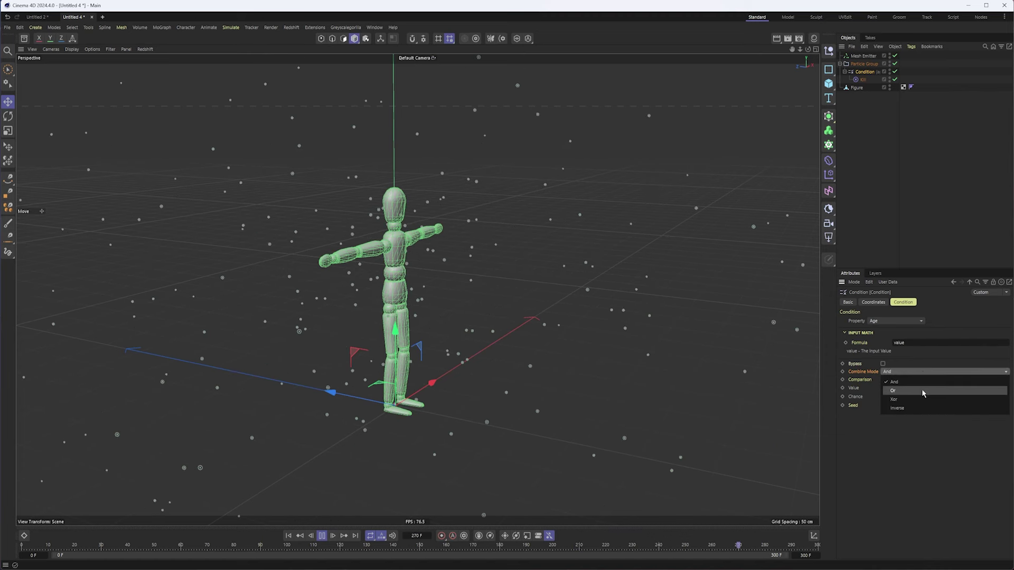
click(919, 437)
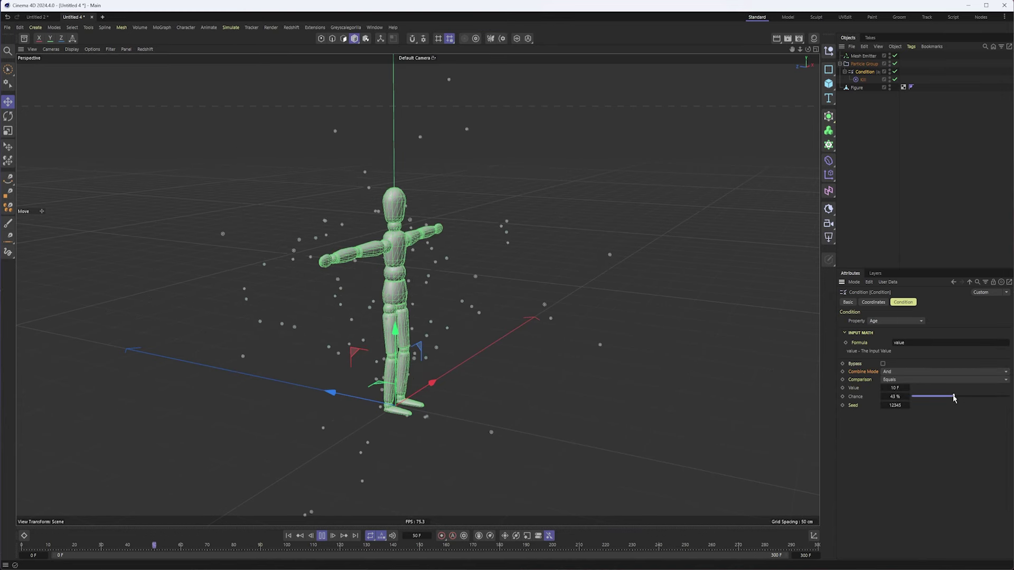
- Add a Color Mapper modifier as a child of the Condition, above Kill, and watch the particles from another angle
click(161, 27)
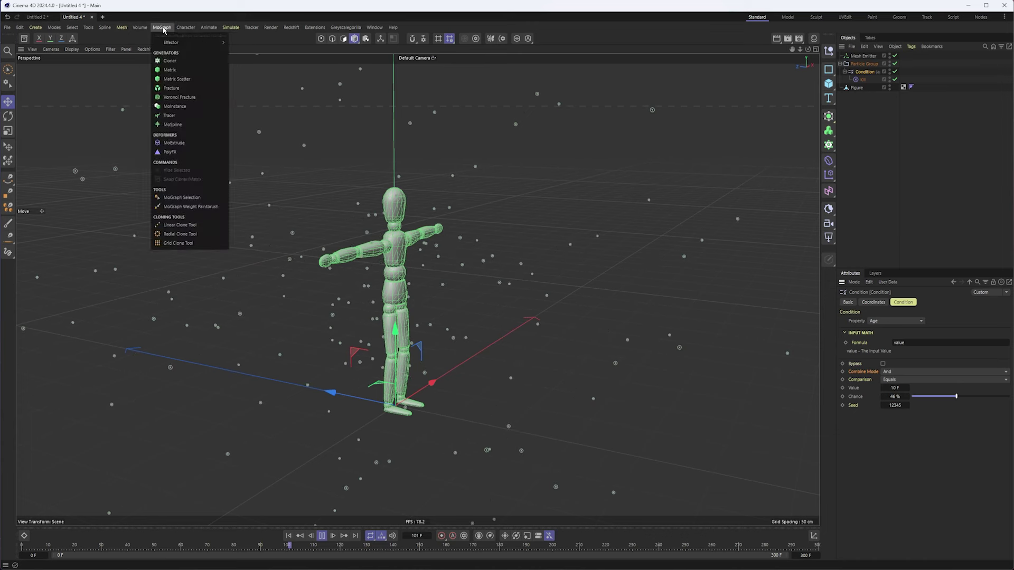
mouse_move(241, 137)
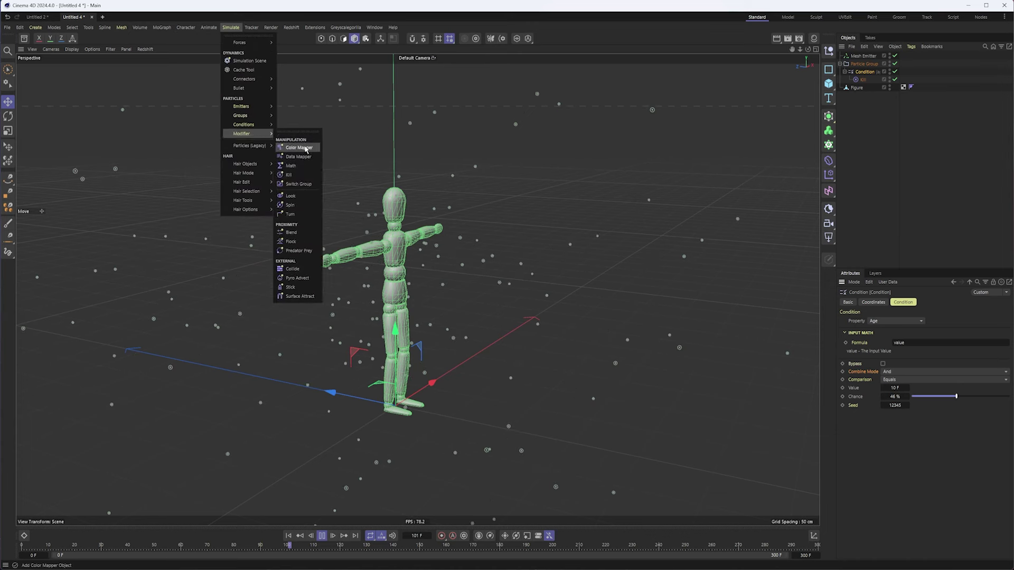
click(306, 149)
drag(862, 57, 867, 84)
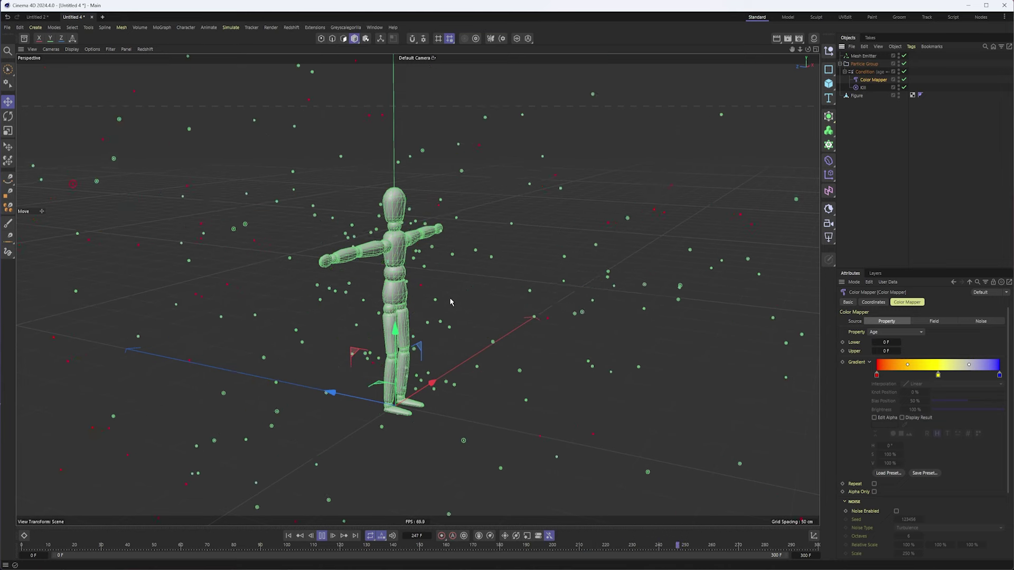
alt+drag(450, 302, 603, 281)
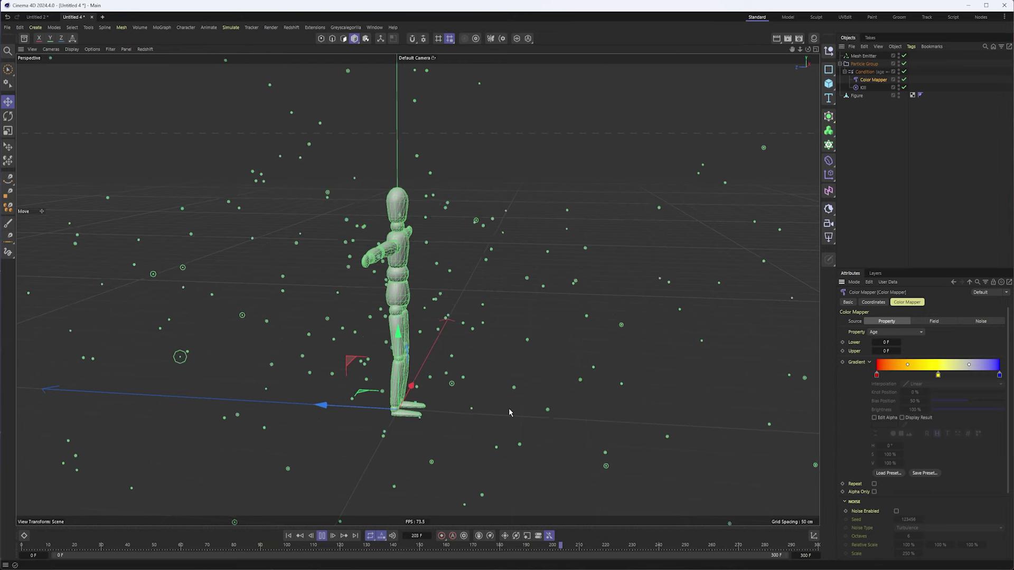
- Disable the Kill modifier and replay the simulation from the start
click(903, 87)
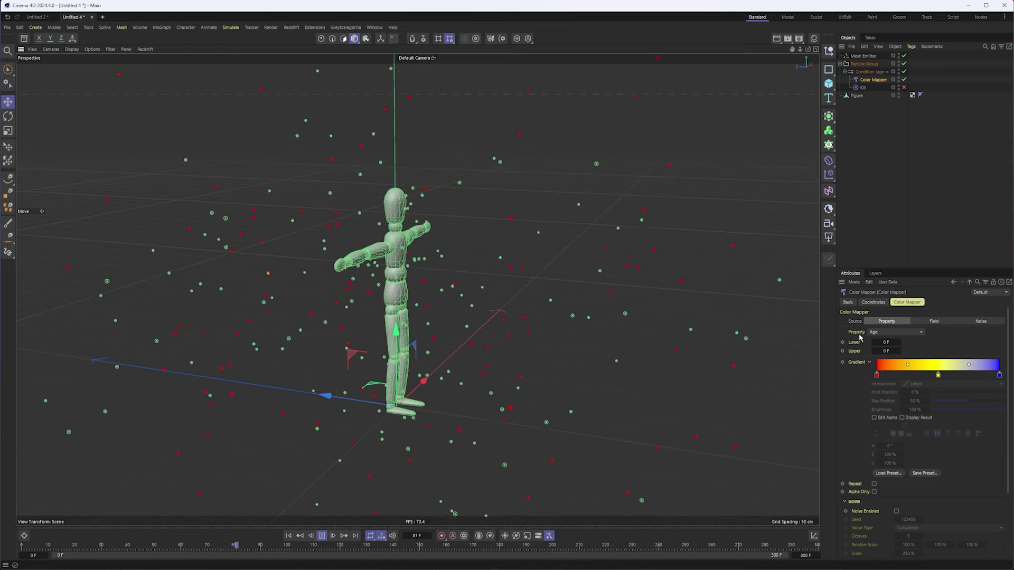
click(874, 73)
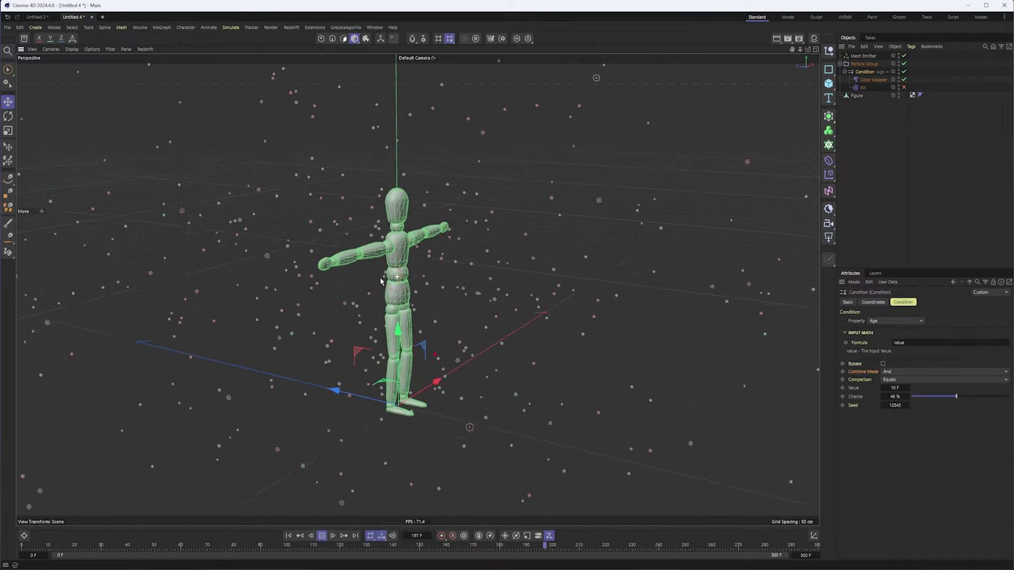
click(290, 537)
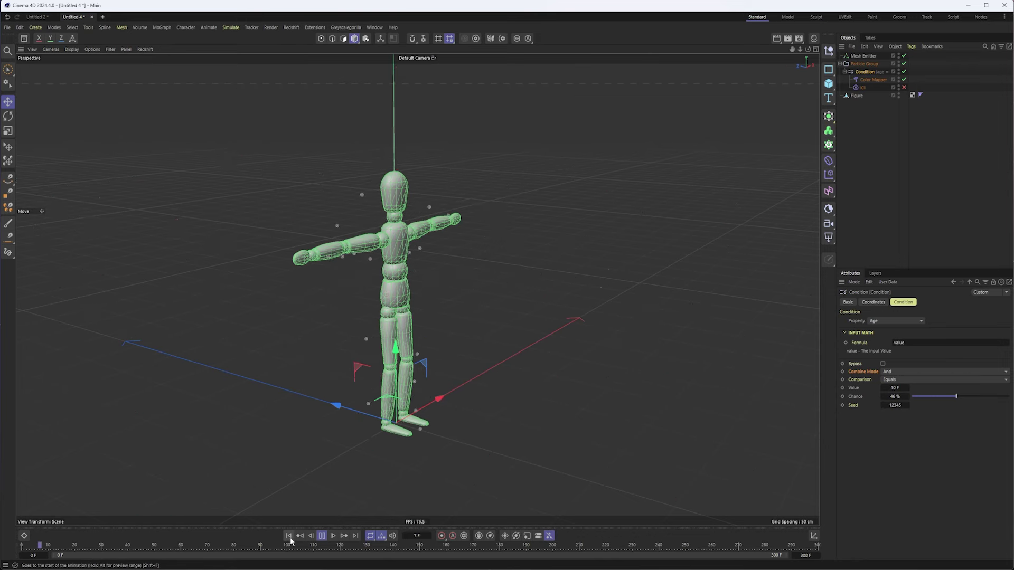
- Examine the Color Mapper's Property options, keeping Age
click(874, 80)
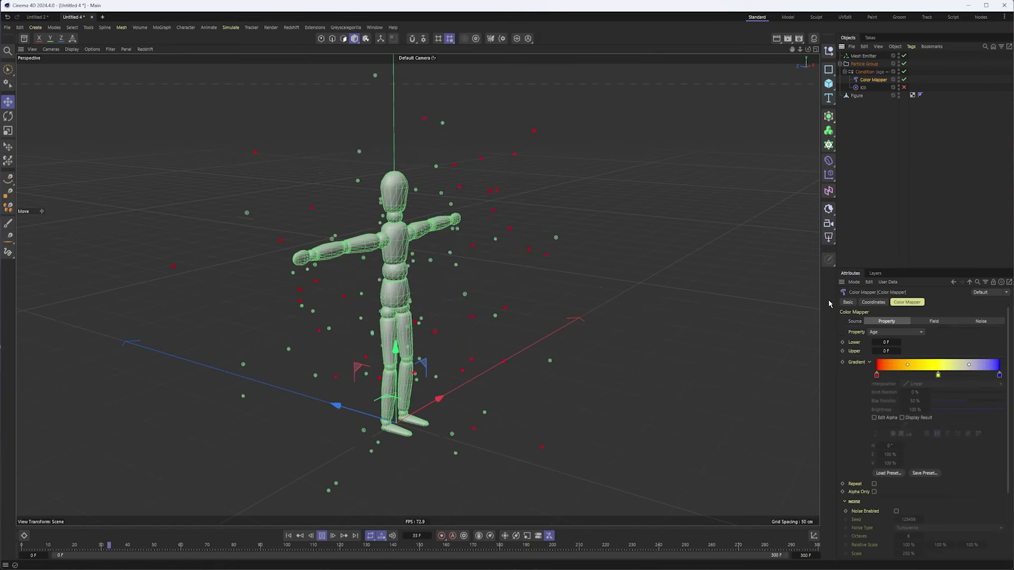
click(911, 333)
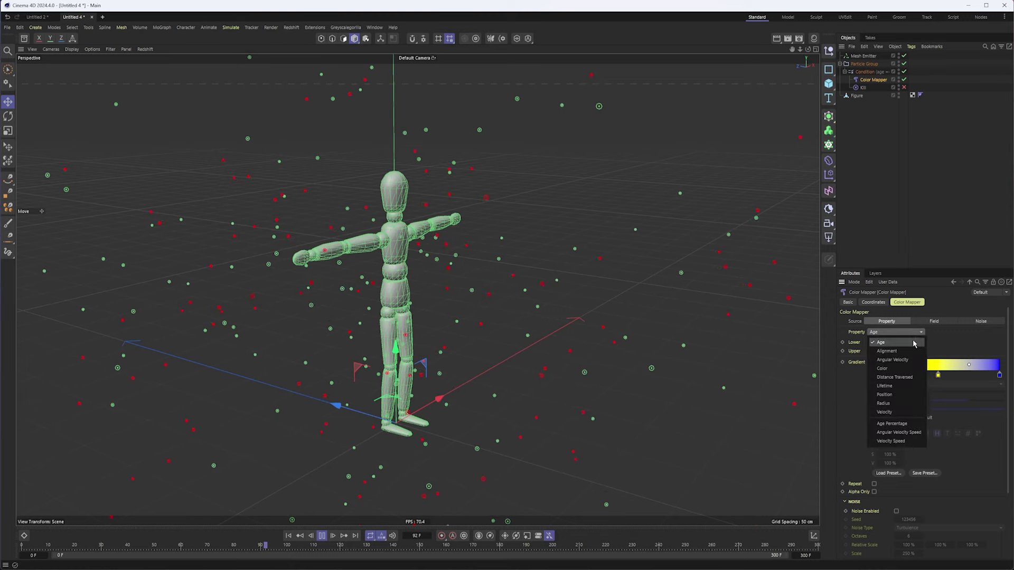
click(948, 346)
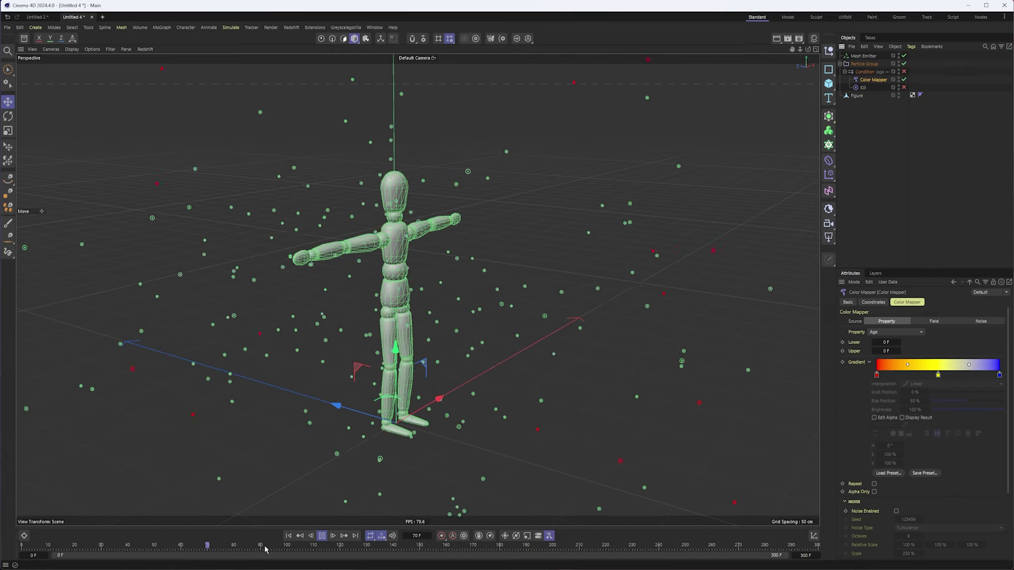
- Re-enable the Condition and replay the simulation from the start with the Color Mapper active
click(904, 72)
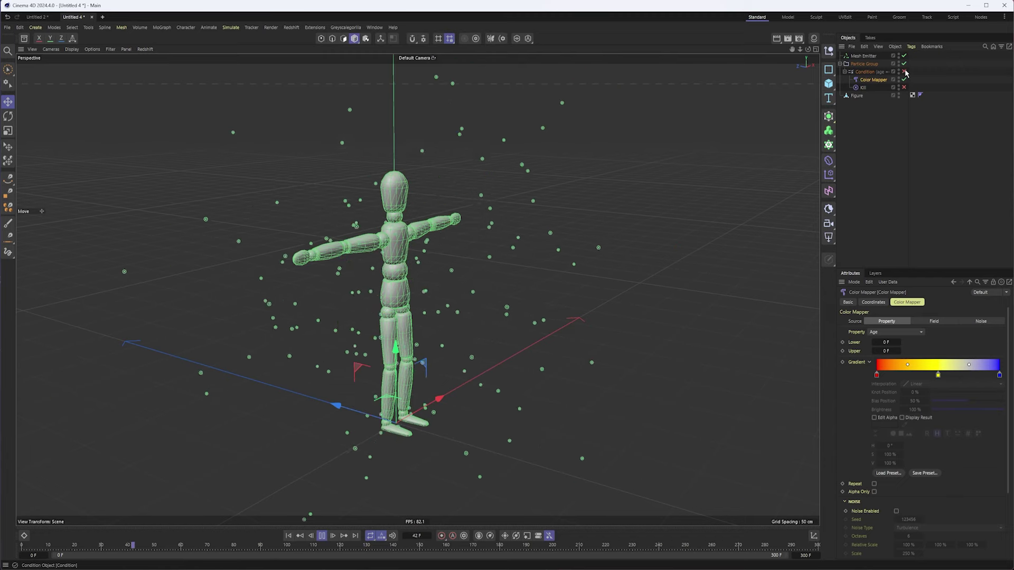
click(880, 342)
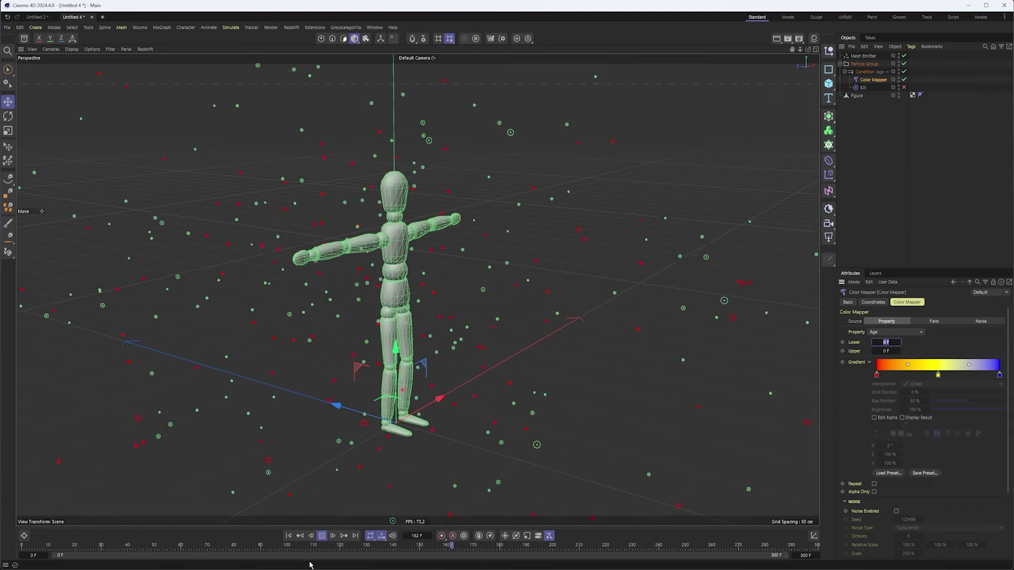
click(287, 536)
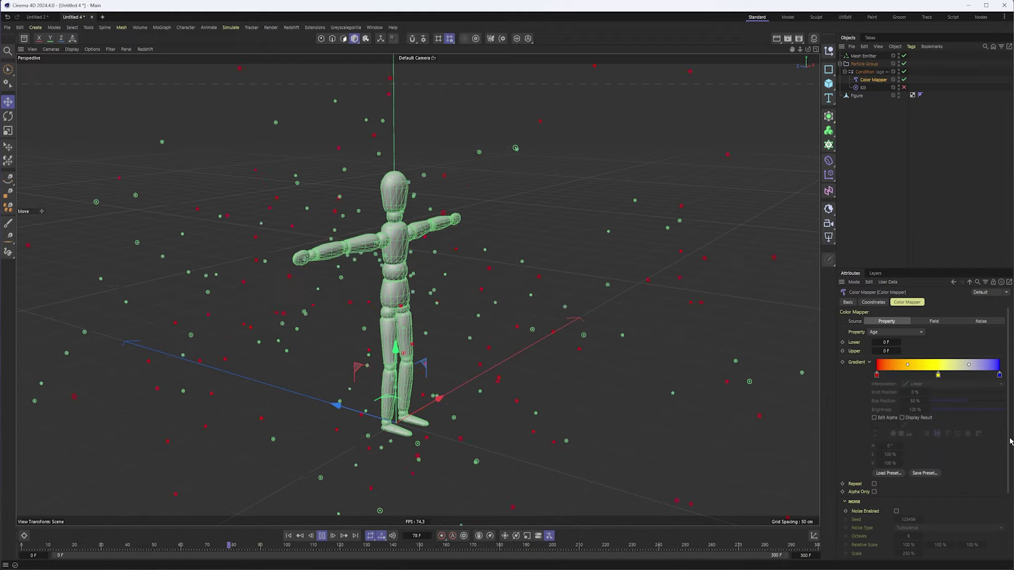
- Switch the Color Mapper's Noise on to see its settings and switch it off again
scroll(1012, 439, down, 3)
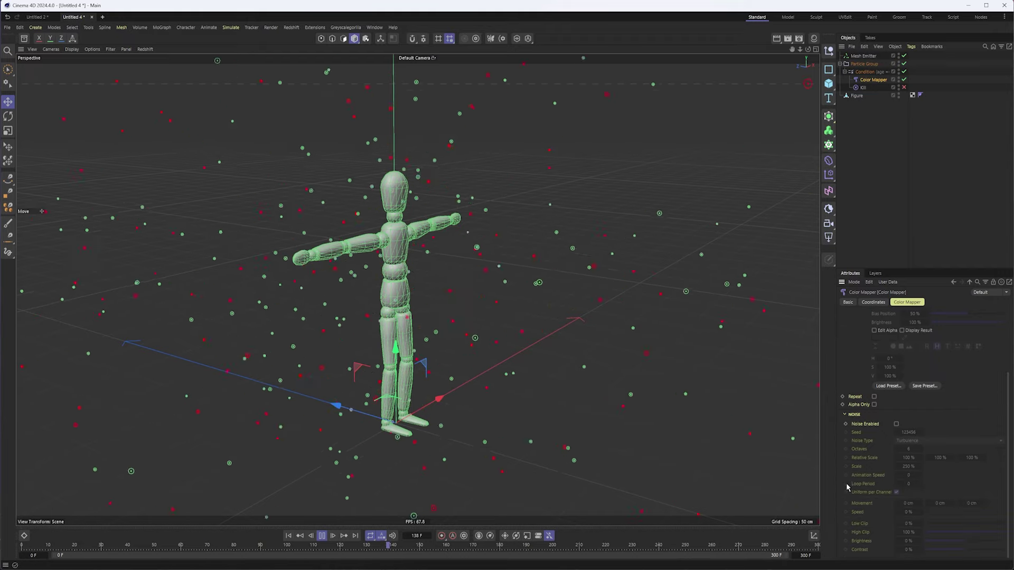
click(896, 424)
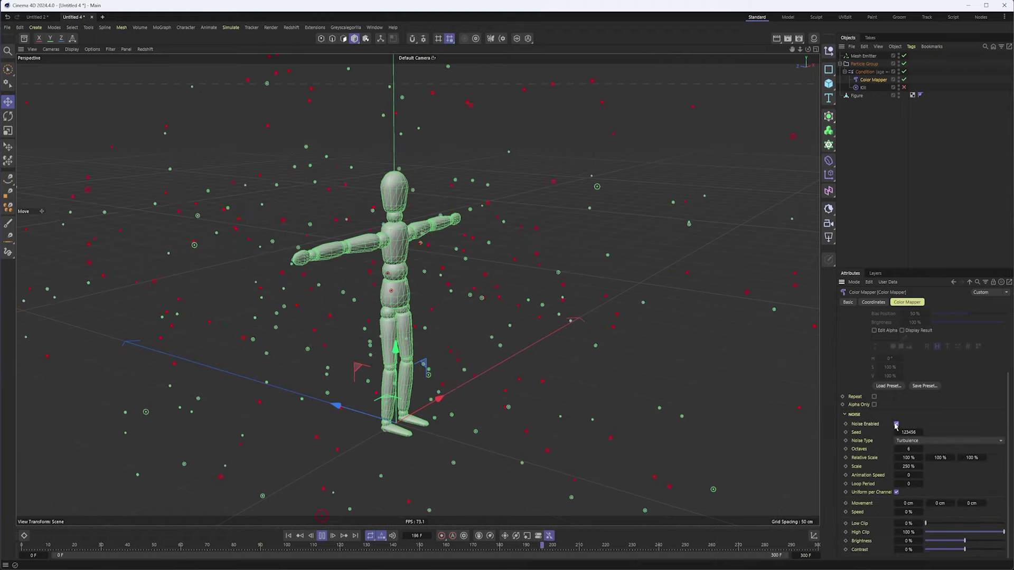
click(896, 424)
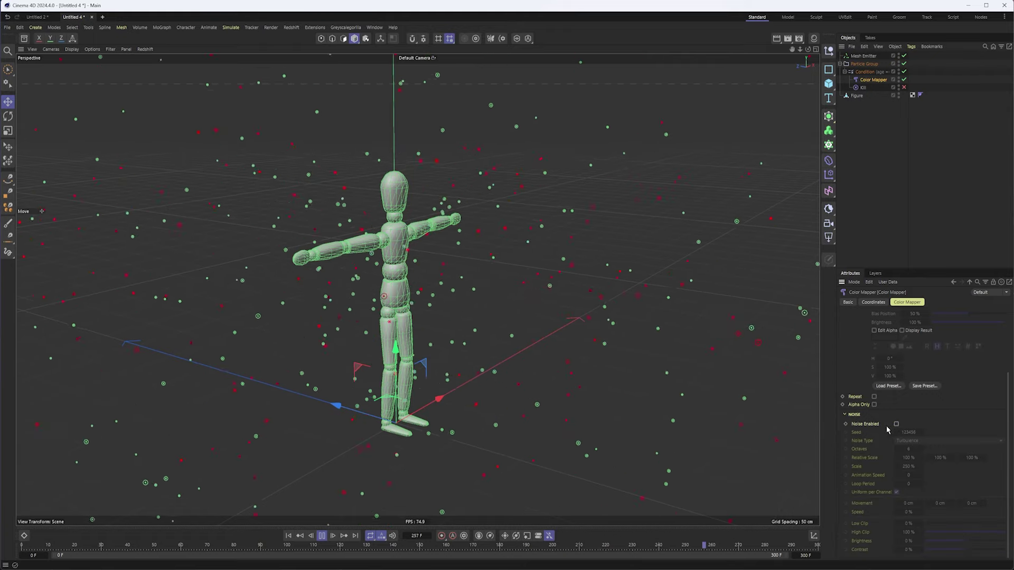
scroll(430, 311, down, 2)
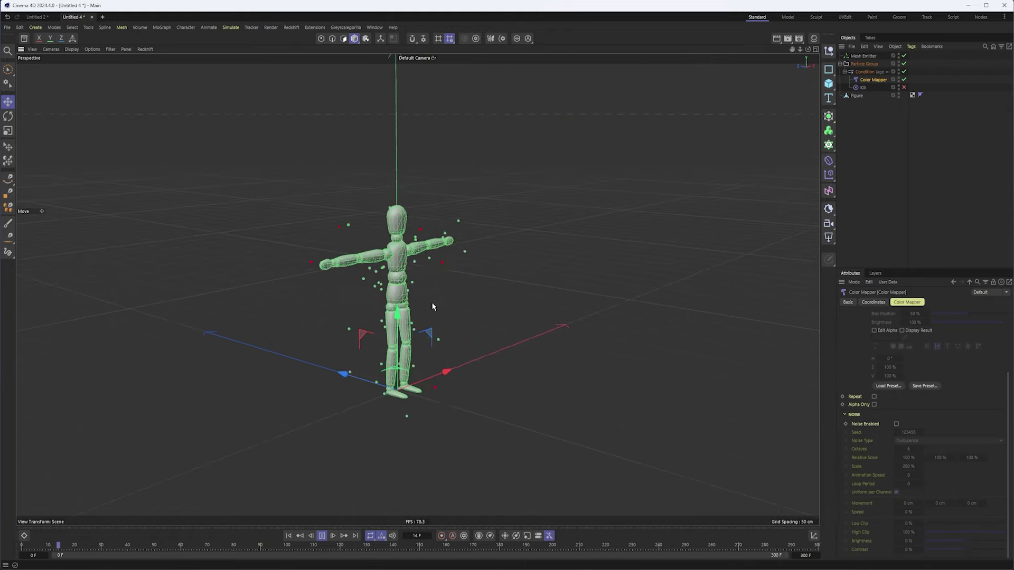
- Delete the Color Mapper and Kill modifiers from under the Condition
key(Delete)
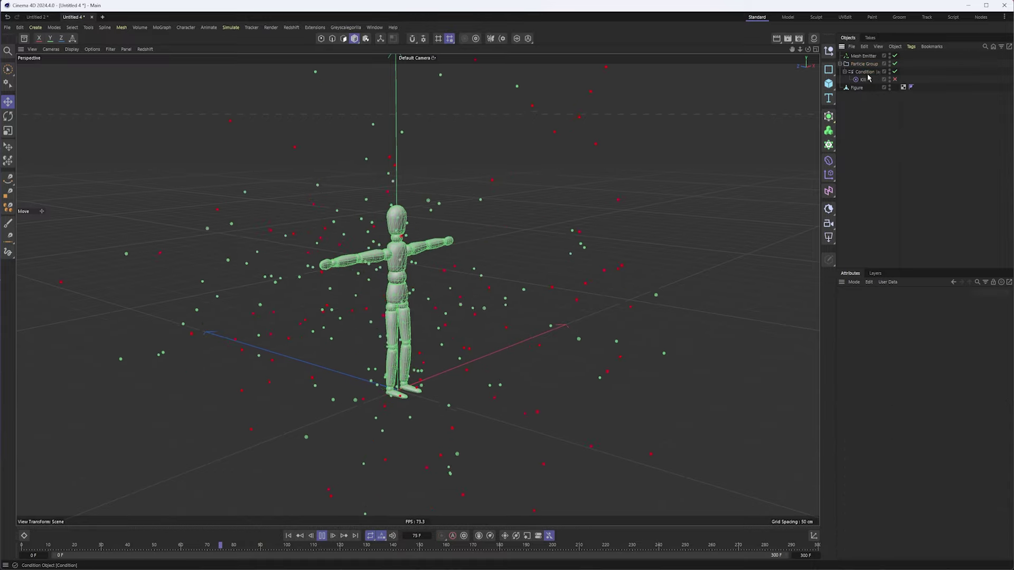
click(863, 79)
key(Delete)
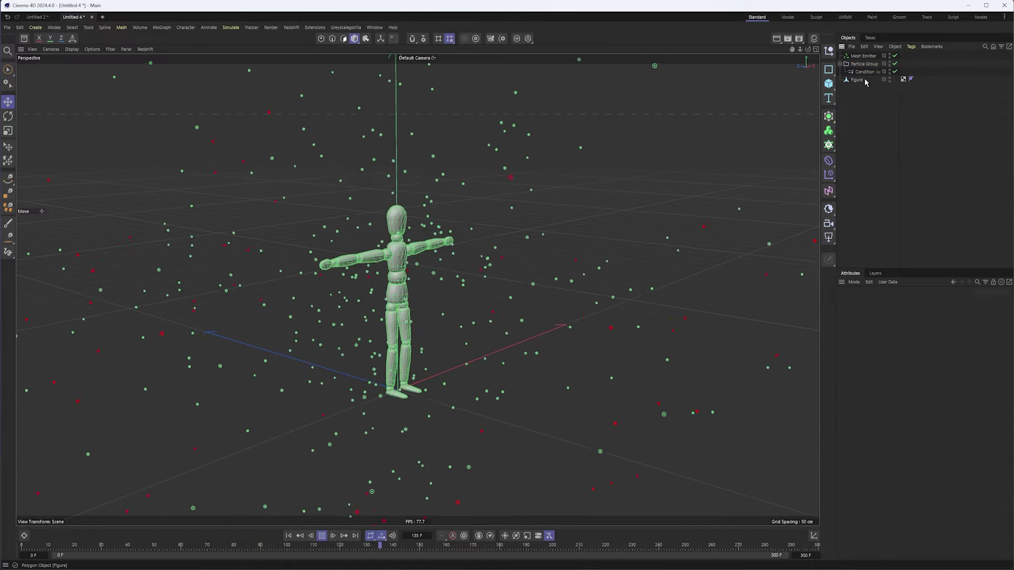
- Look through the available particle modifiers, such as Math, Flock, Collide and Surface Attract, without adding one
click(231, 27)
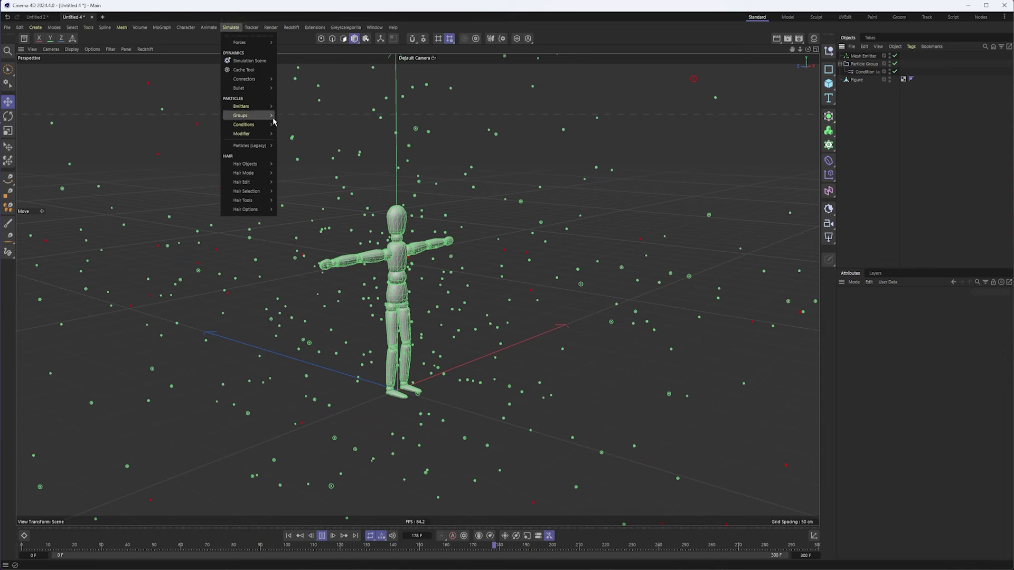
mouse_move(263, 138)
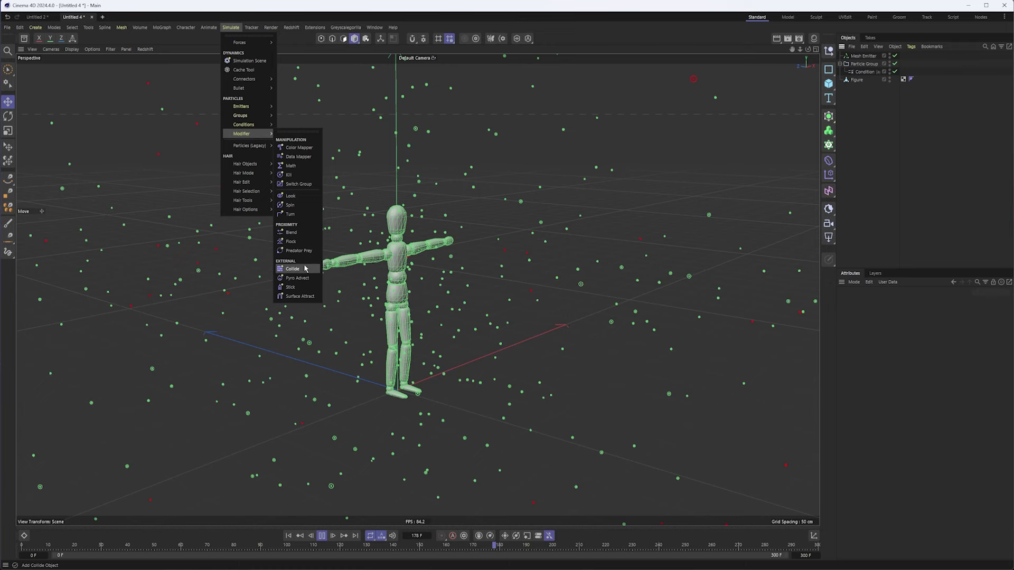
click(487, 382)
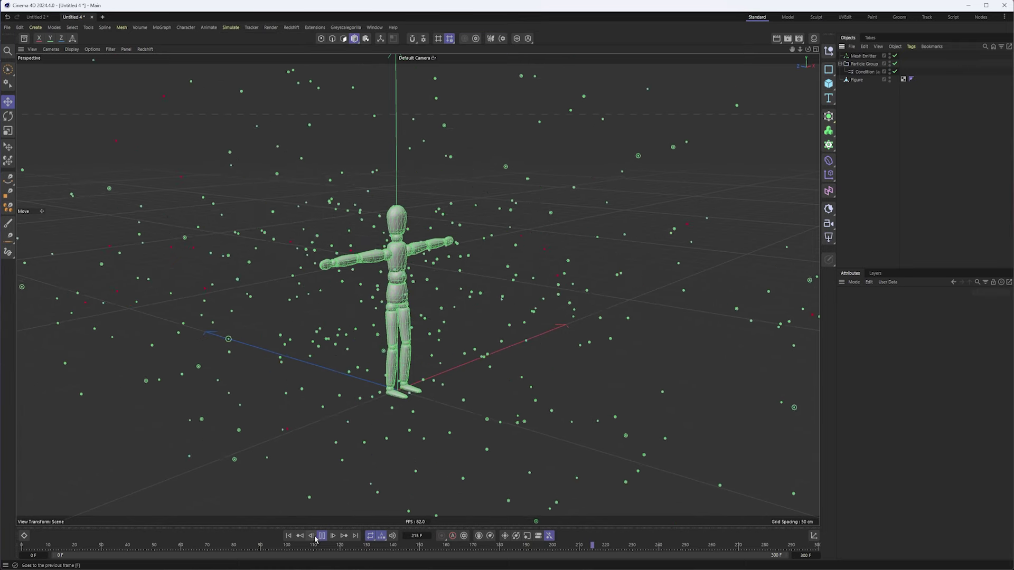
- Delete every object in the scene, including the Mesh Emitter, the Particle Group with its Condition and the Figure
click(854, 55)
key(ctrl+a)
key(Delete)
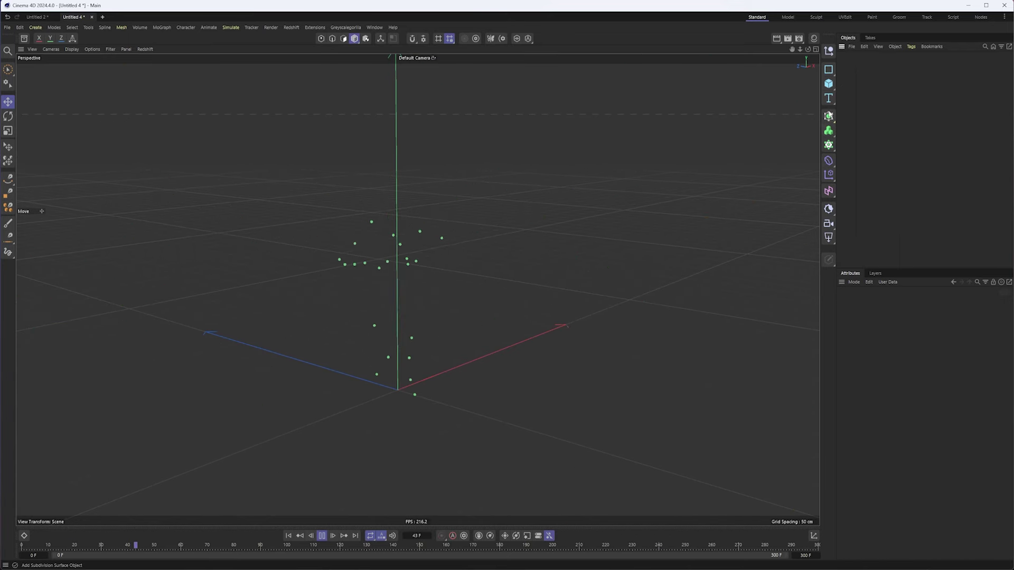
- Add a Basic Emitter and set its emission Rate to 10000 per second
click(209, 27)
mouse_move(230, 27)
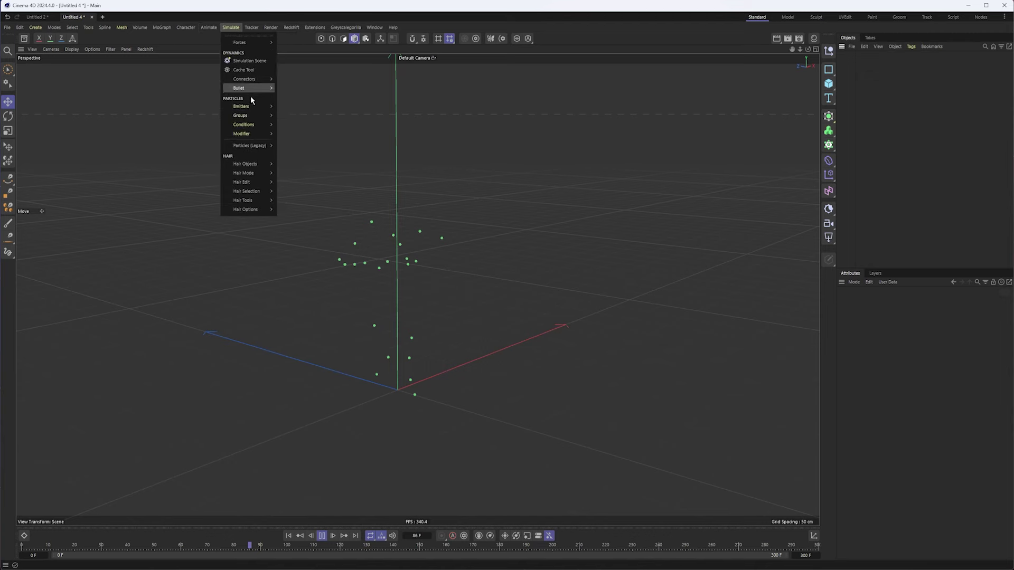
mouse_move(251, 107)
click(296, 109)
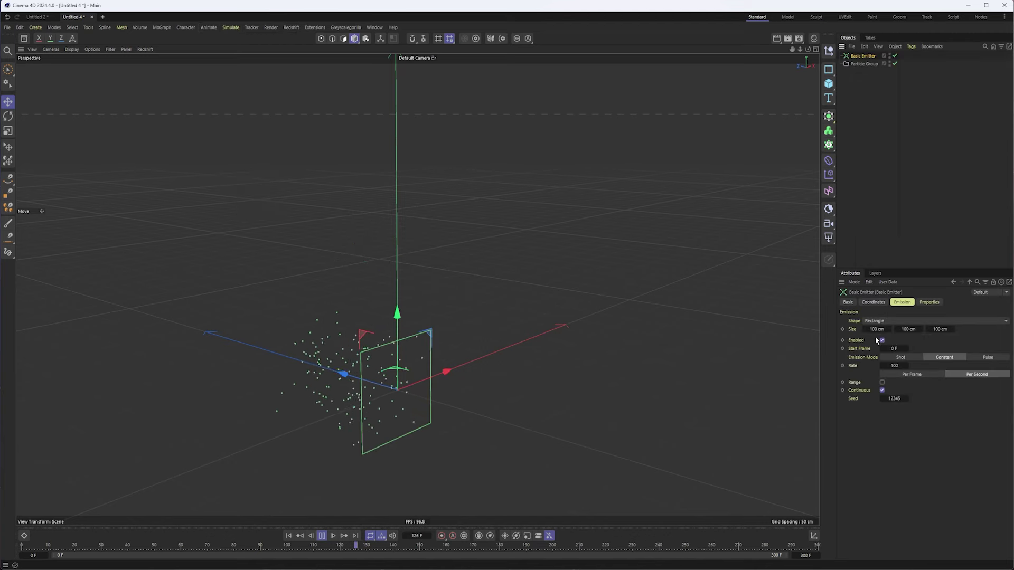
double_click(898, 365)
text(10000)
key(Return)
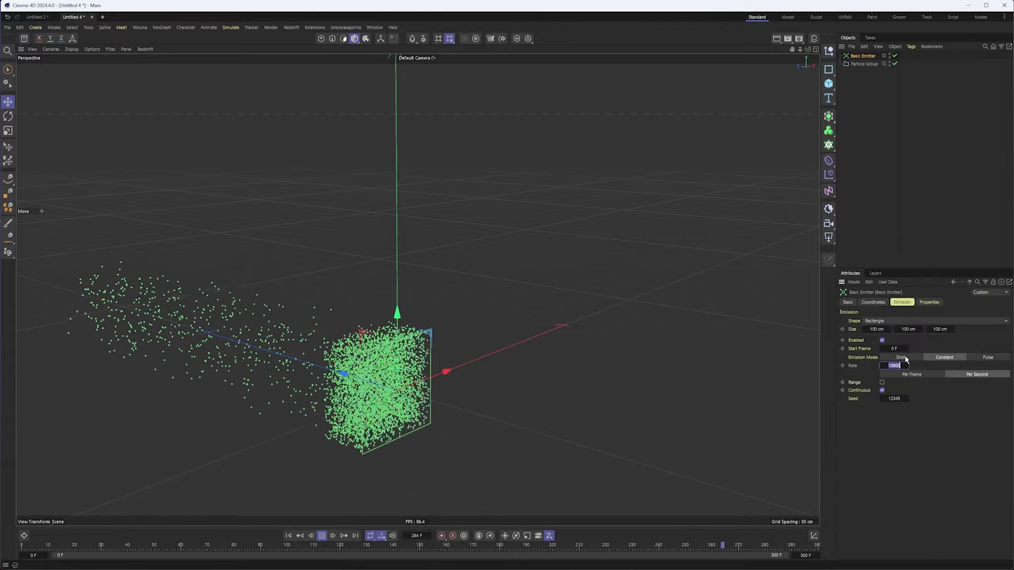
- Replay the Basic Emitter's simulation from the start, viewing the particle stream from the side, and pause and resume playback
alt+drag(370, 364, 493, 346)
mouse_move(461, 376)
alt+mouse_down()
mouse_move(528, 374)
mouse_move(478, 373)
alt+mouse_up()
click(289, 536)
alt+drag(444, 444, 491, 443)
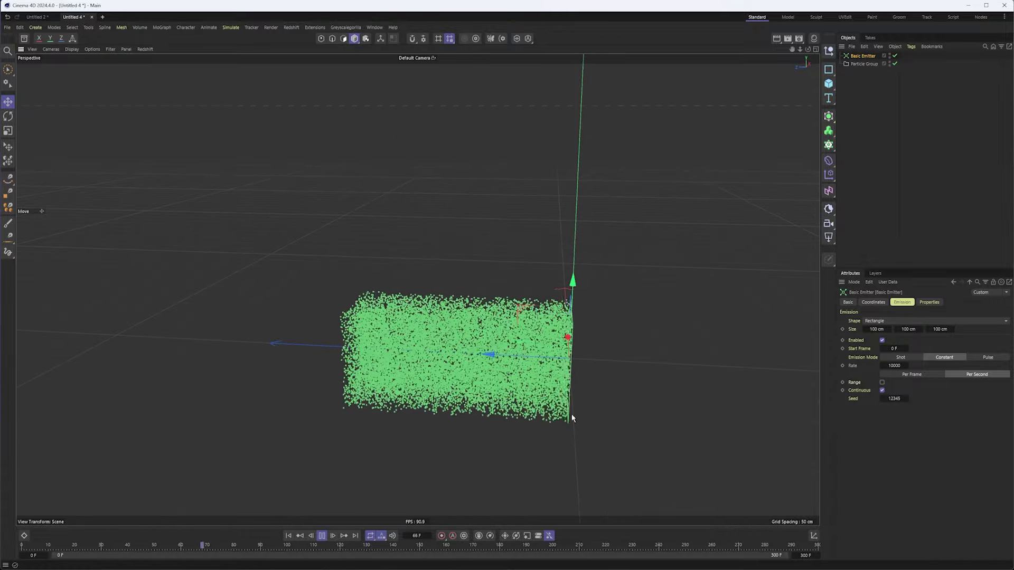
click(323, 537)
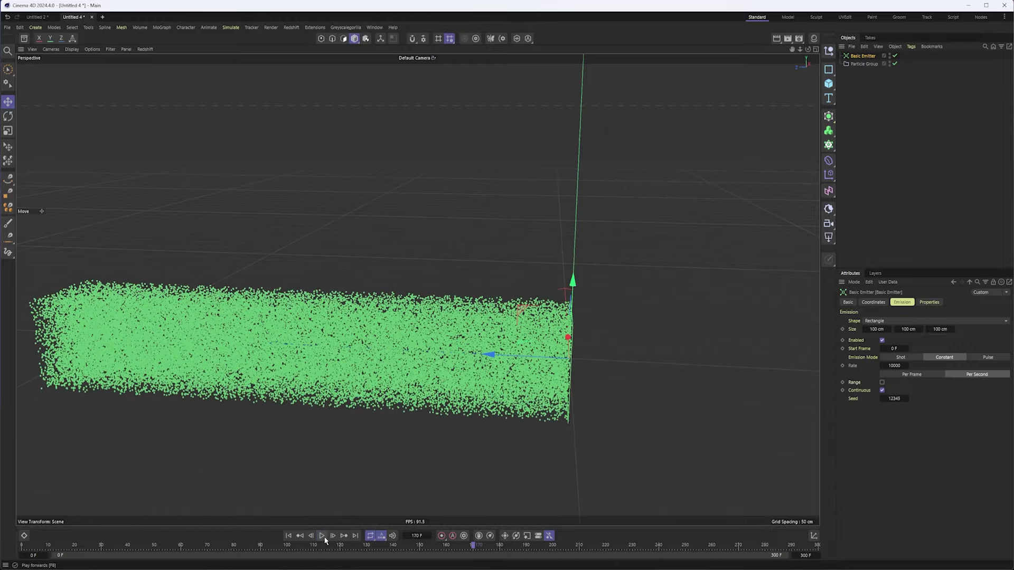
click(323, 536)
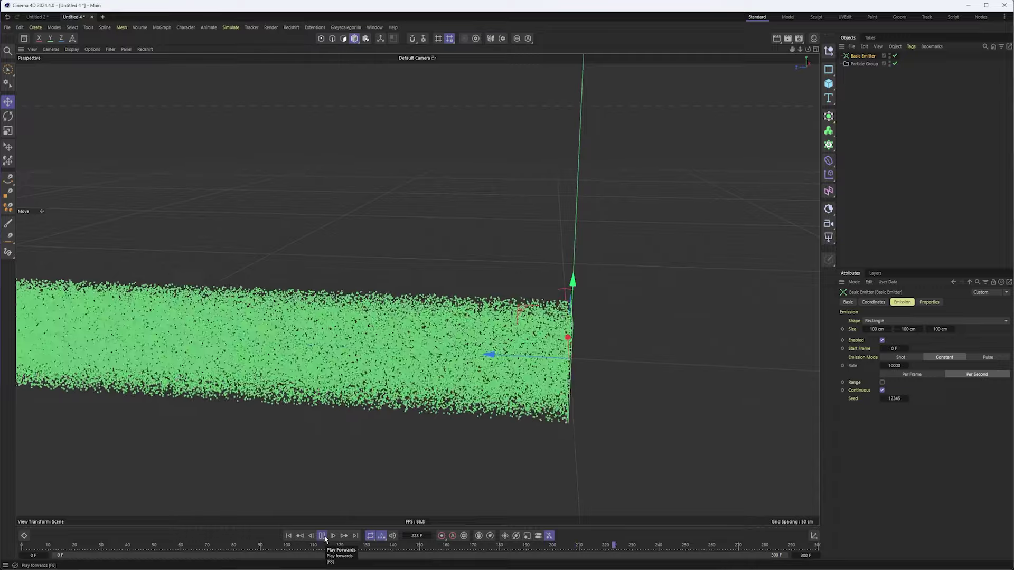